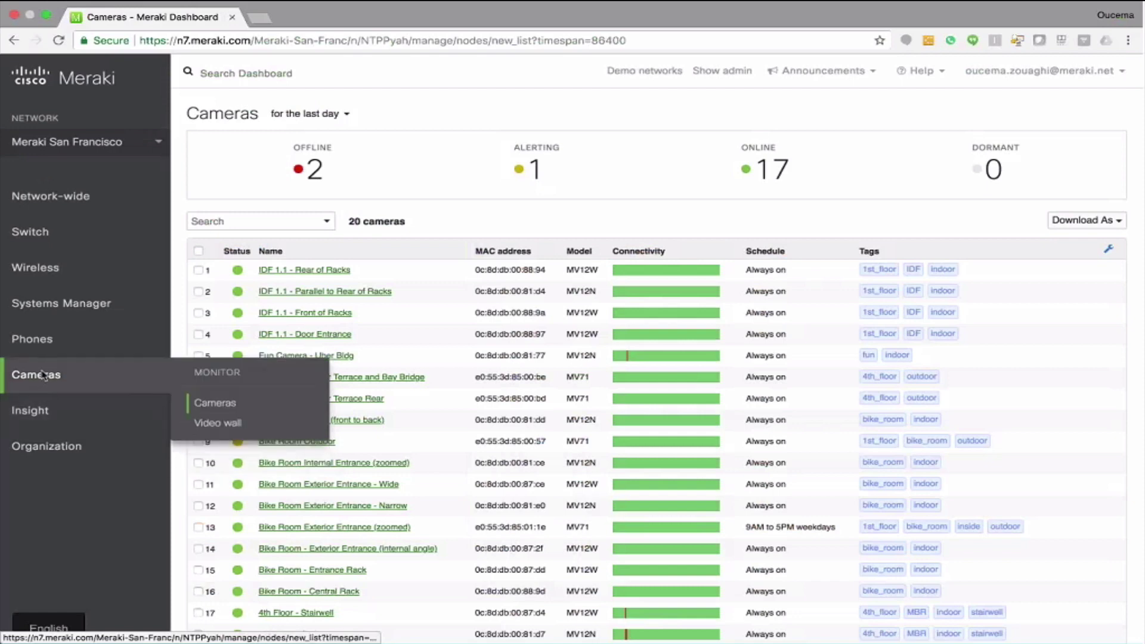
# Open the video wall for the Meraki San Francisco network's cameras.
pyautogui.moveTo(31, 412)
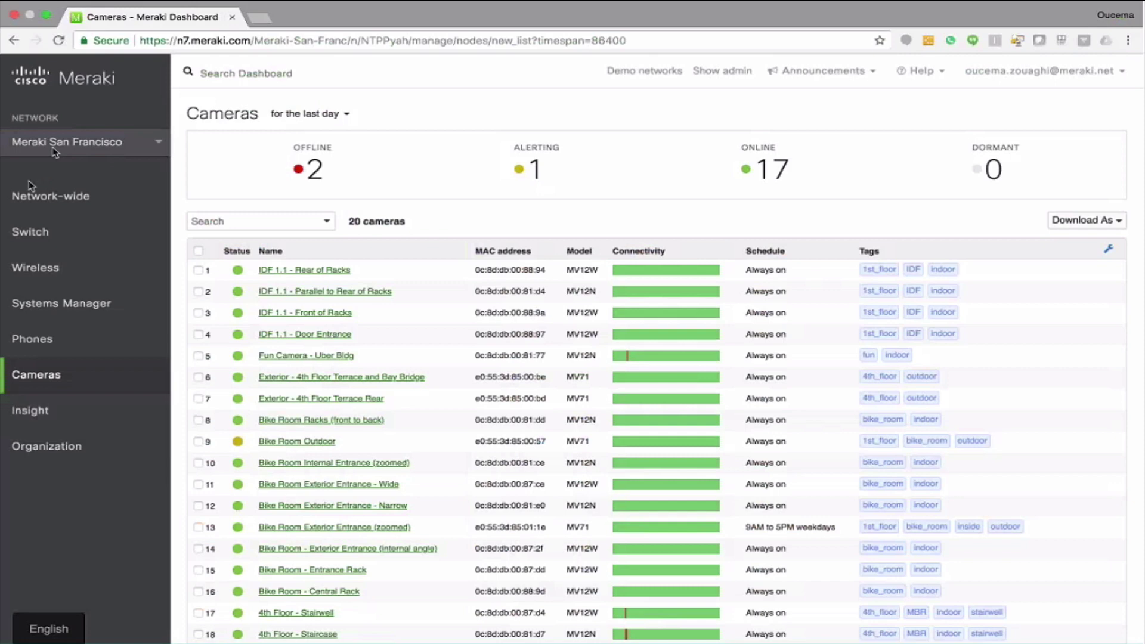
pyautogui.moveTo(43, 350)
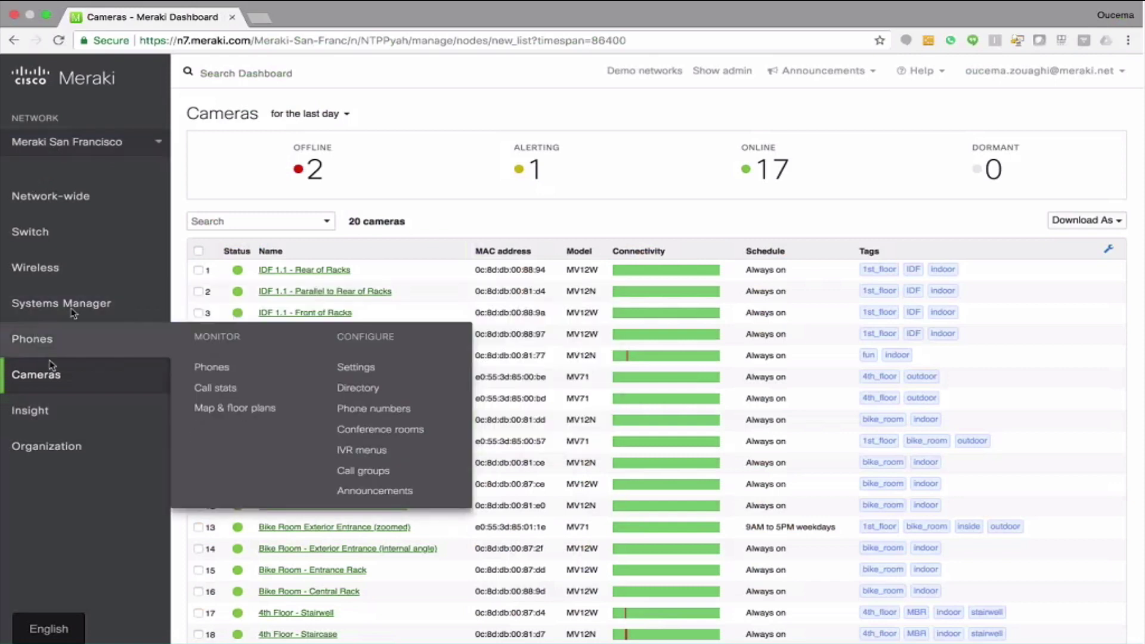
pyautogui.moveTo(77, 308)
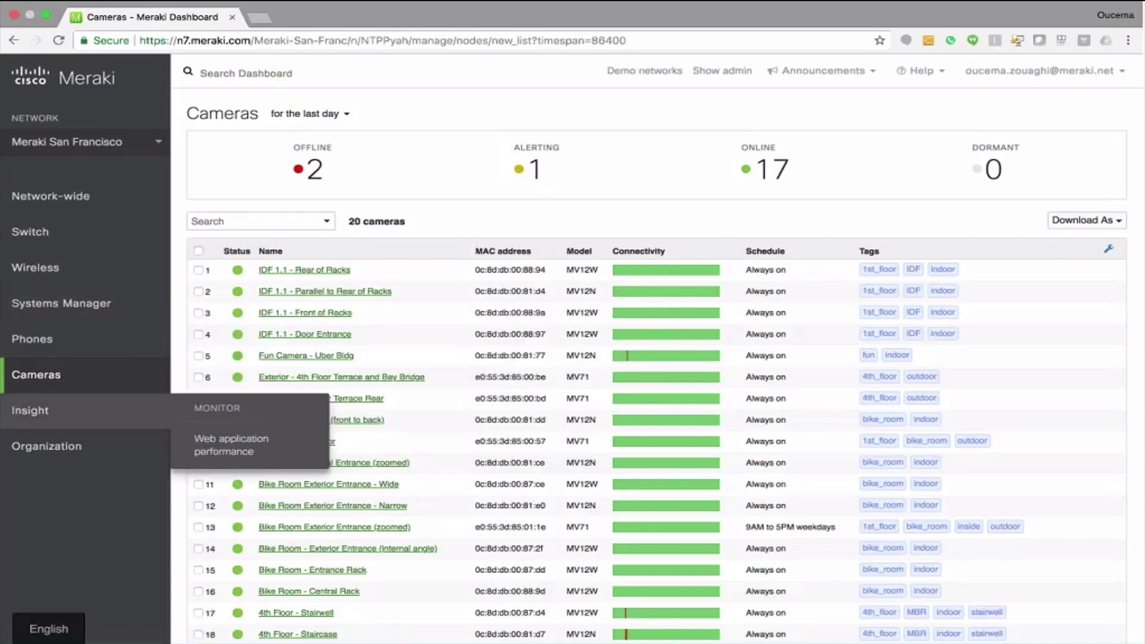
pyautogui.moveTo(33, 375)
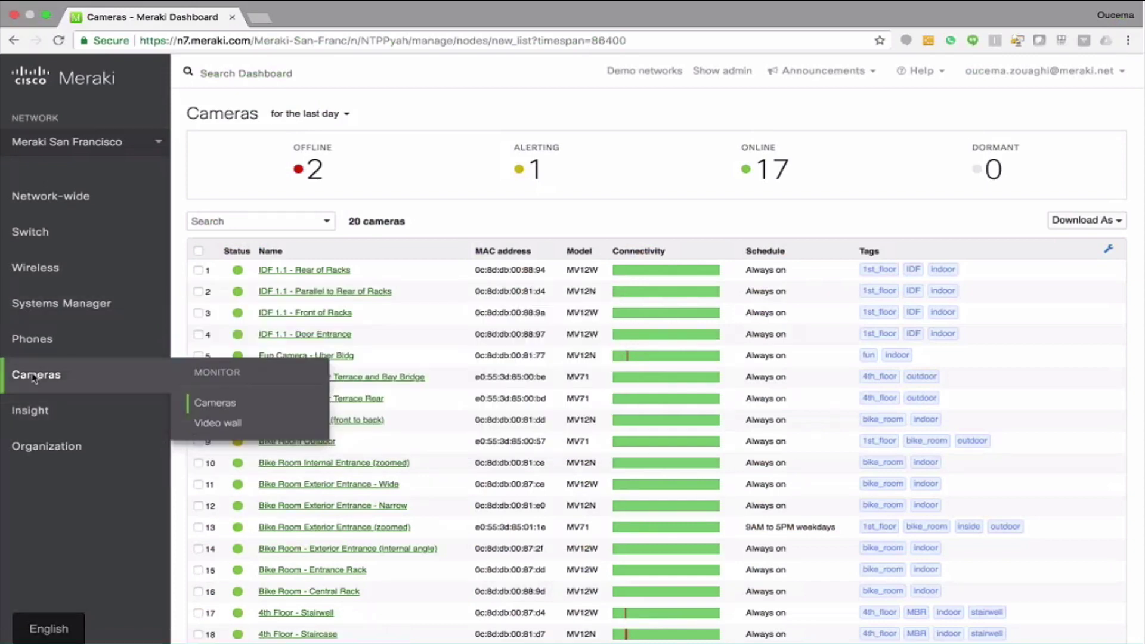
pyautogui.click(214, 423)
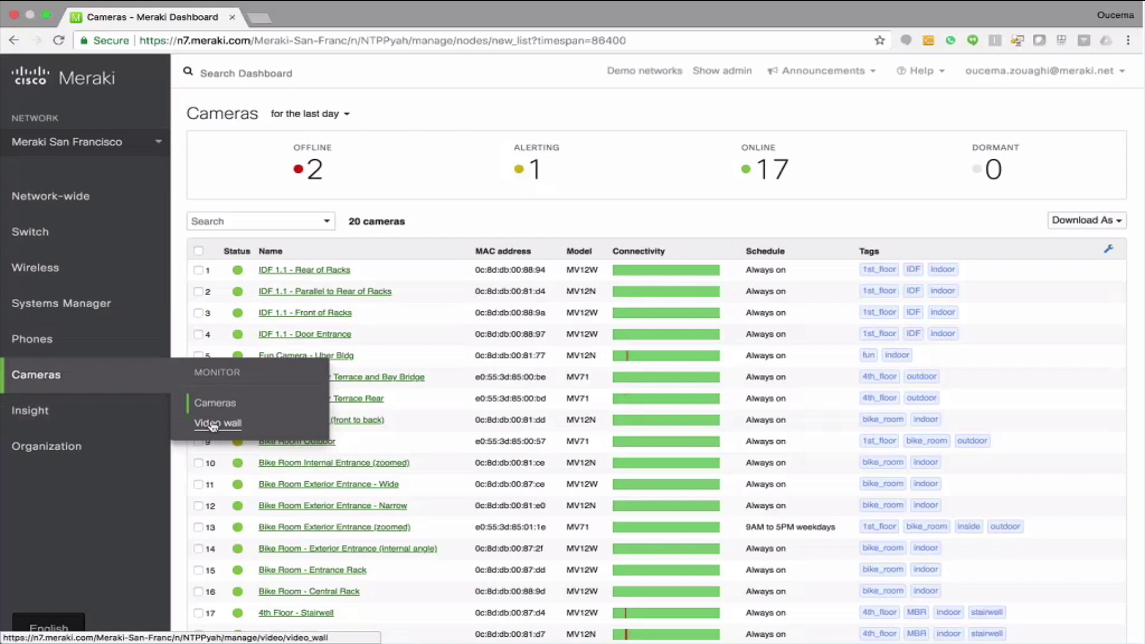
pyautogui.click(214, 423)
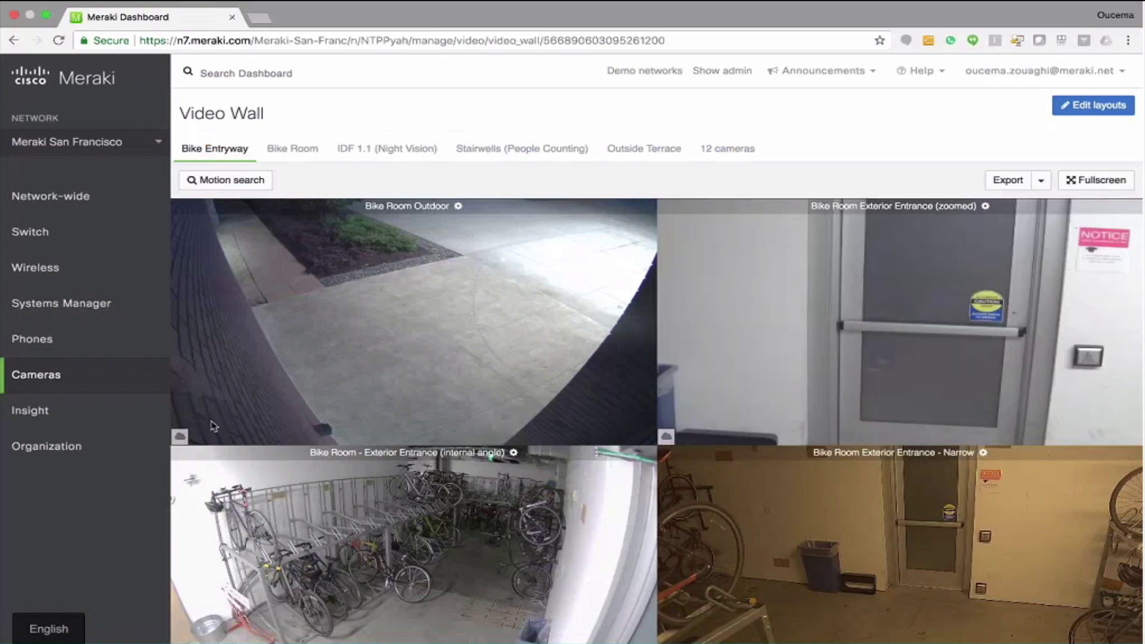
# Look over the Bike Entryway feeds, switch to the Bike Room layout and open the Bike Room Exterior Entrance - Wide camera.
pyautogui.scroll(-2, 213, 425)
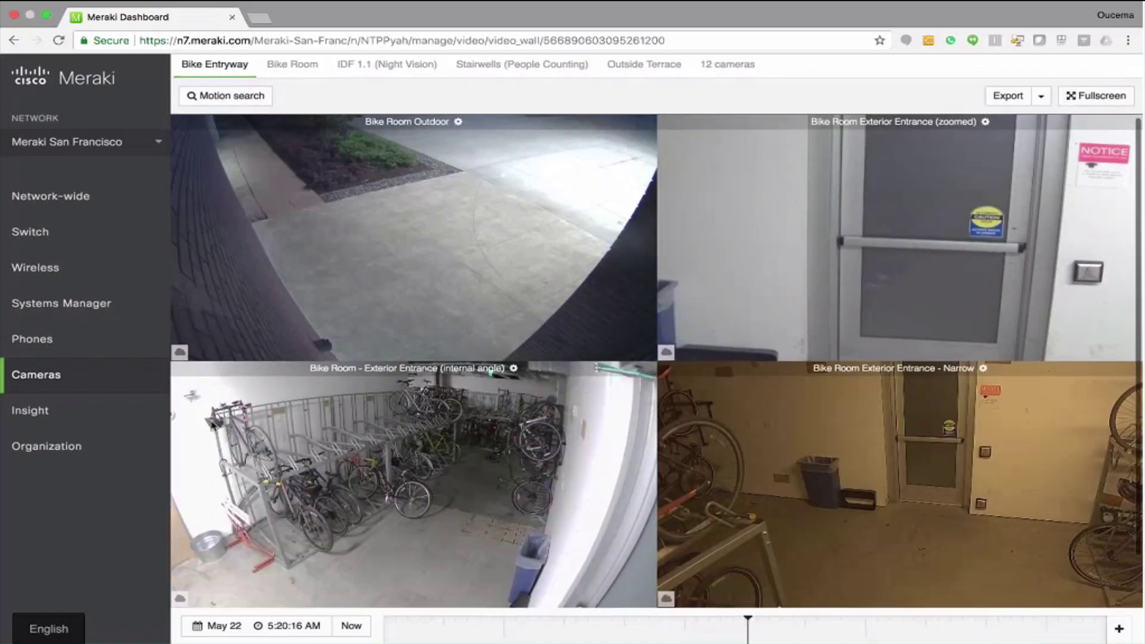
pyautogui.scroll(1, 213, 426)
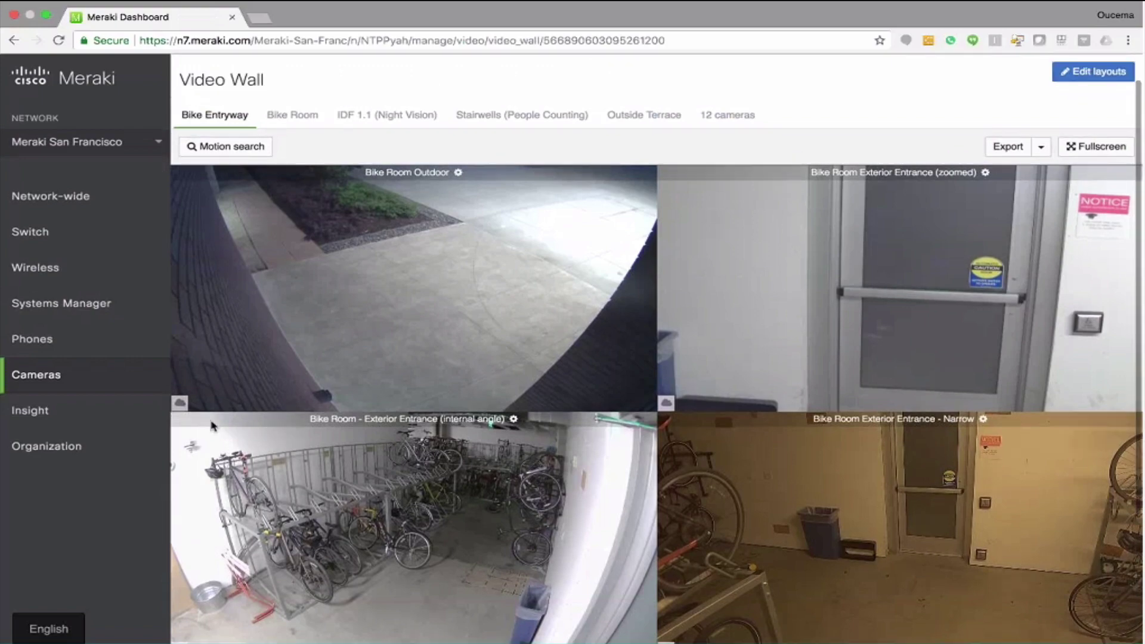
pyautogui.scroll(-2, 213, 426)
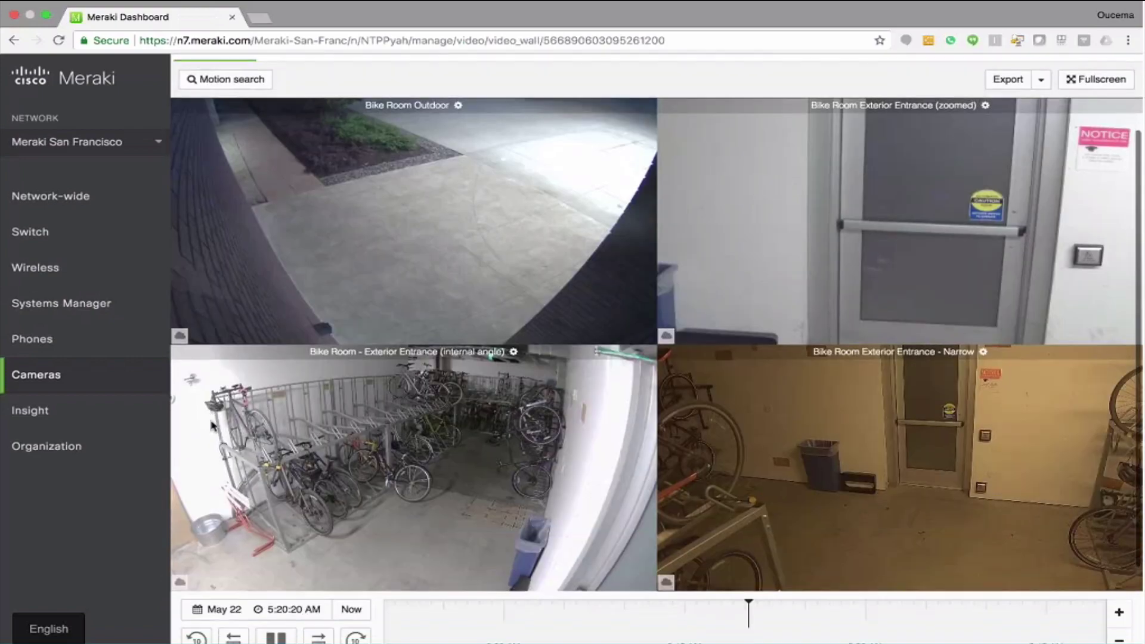
pyautogui.scroll(1, 213, 425)
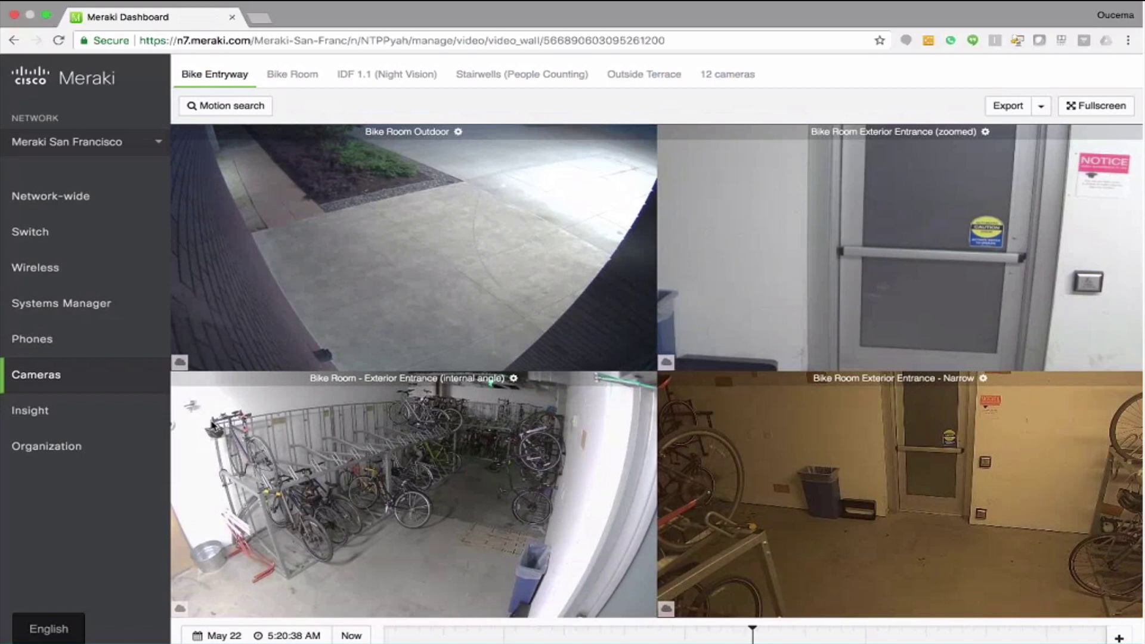
pyautogui.scroll(1, 256, 225)
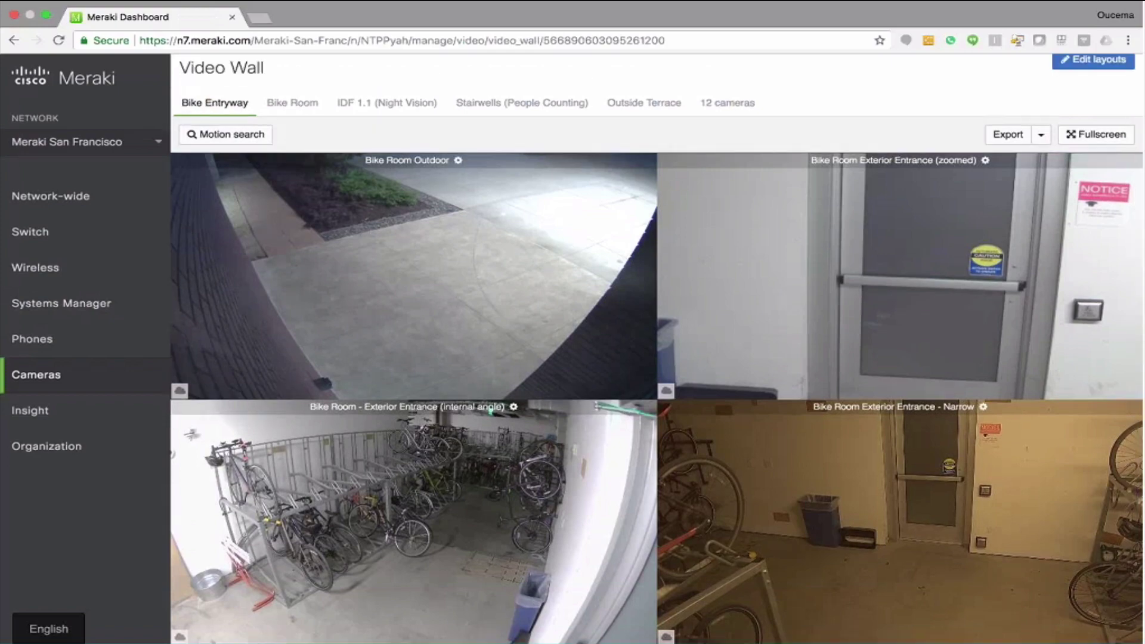
pyautogui.click(298, 104)
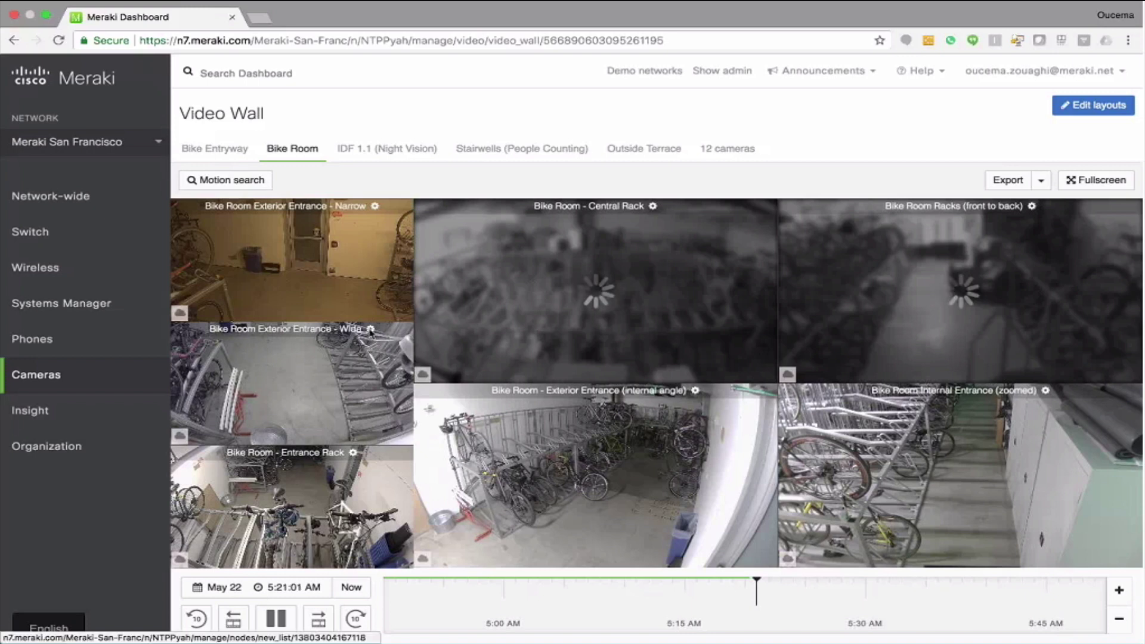
pyautogui.click(367, 358)
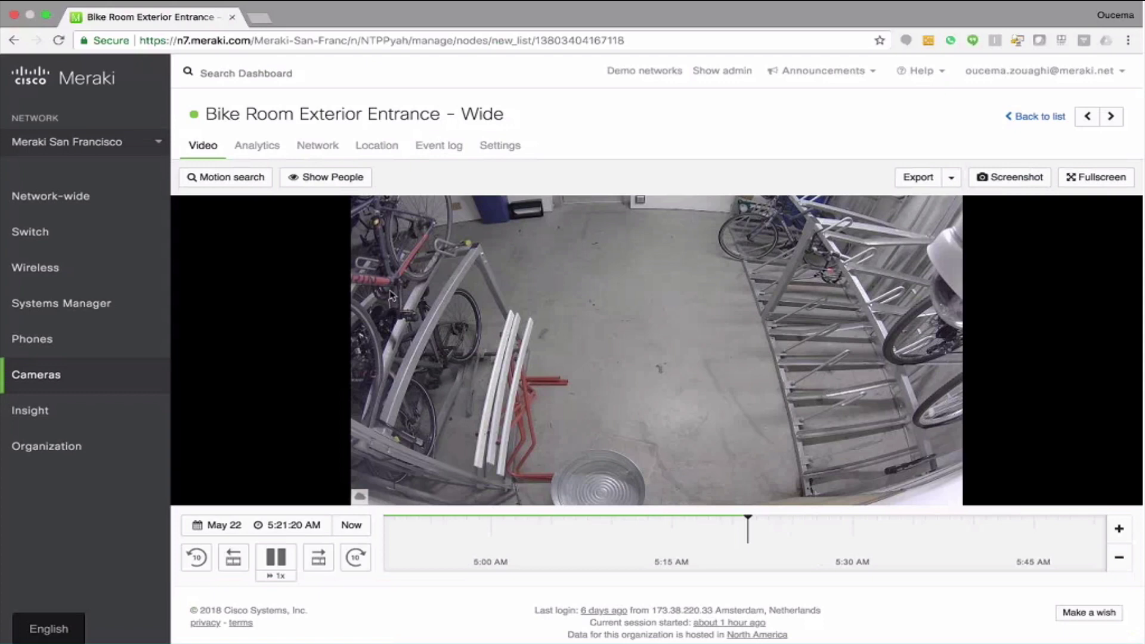
# Start a motion search on the area around the round metal object at the frame's lower edge and choose May 14, 2018.
pyautogui.click(240, 180)
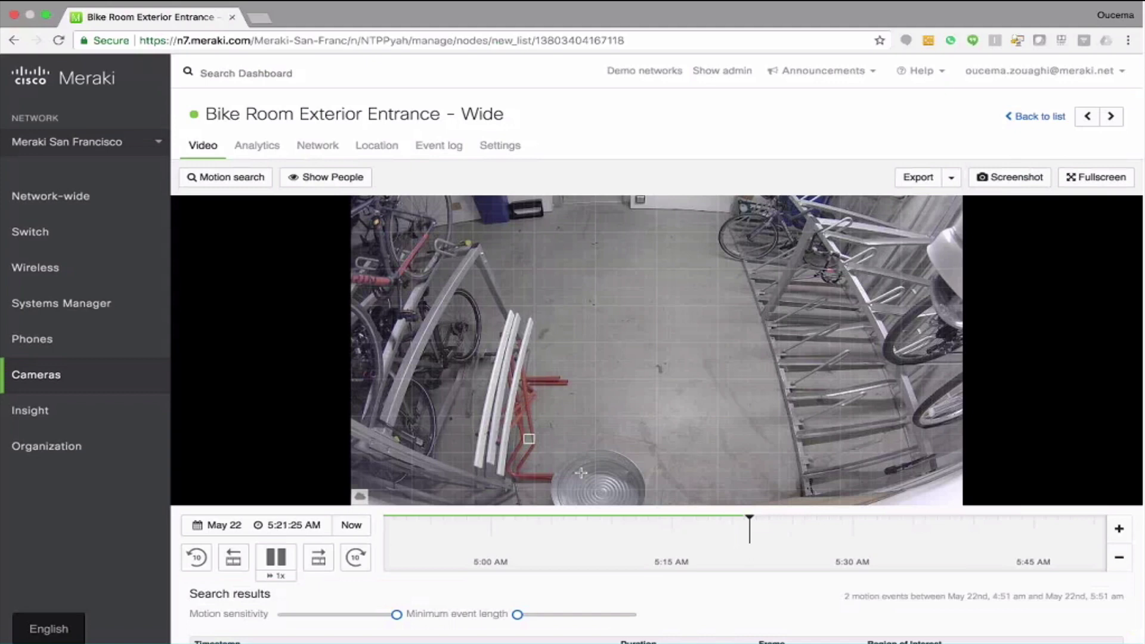
pyautogui.moveTo(524, 436); pyautogui.dragTo(677, 512)
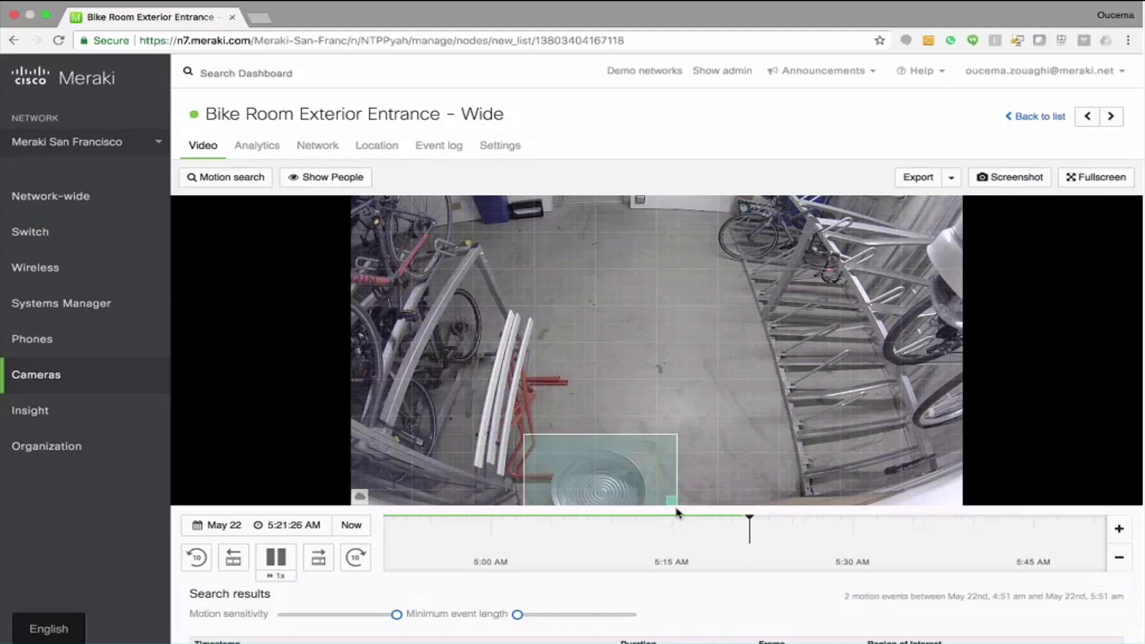
pyautogui.click(213, 527)
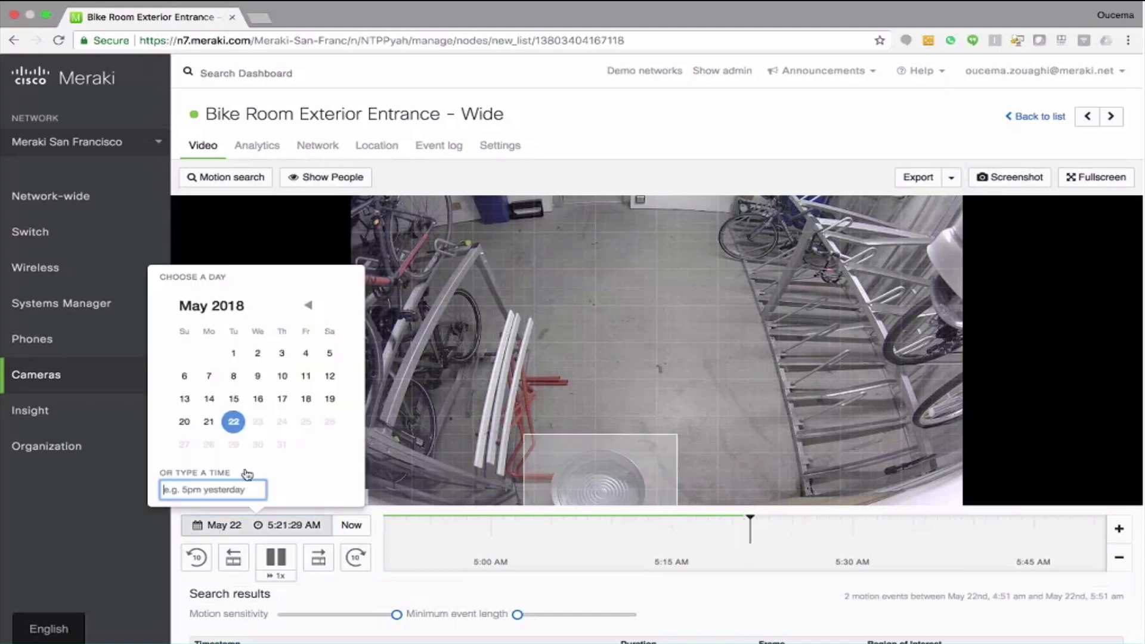
pyautogui.click(209, 400)
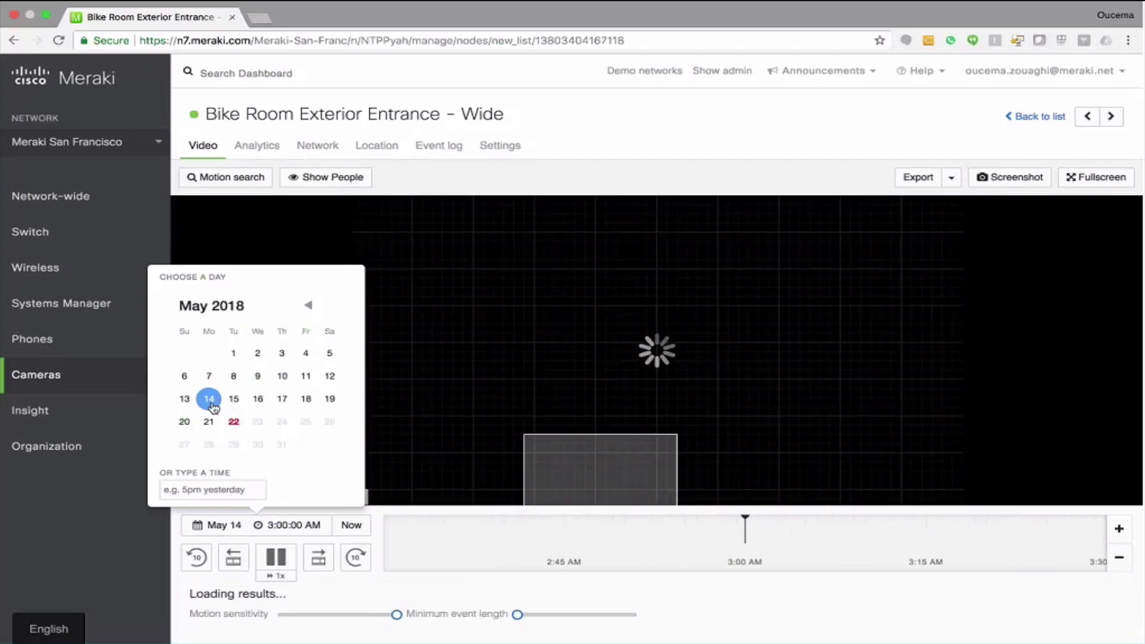
# Widen the timeline range so the motion search spans May 12 to May 15.
pyautogui.scroll(-5, 567, 425)
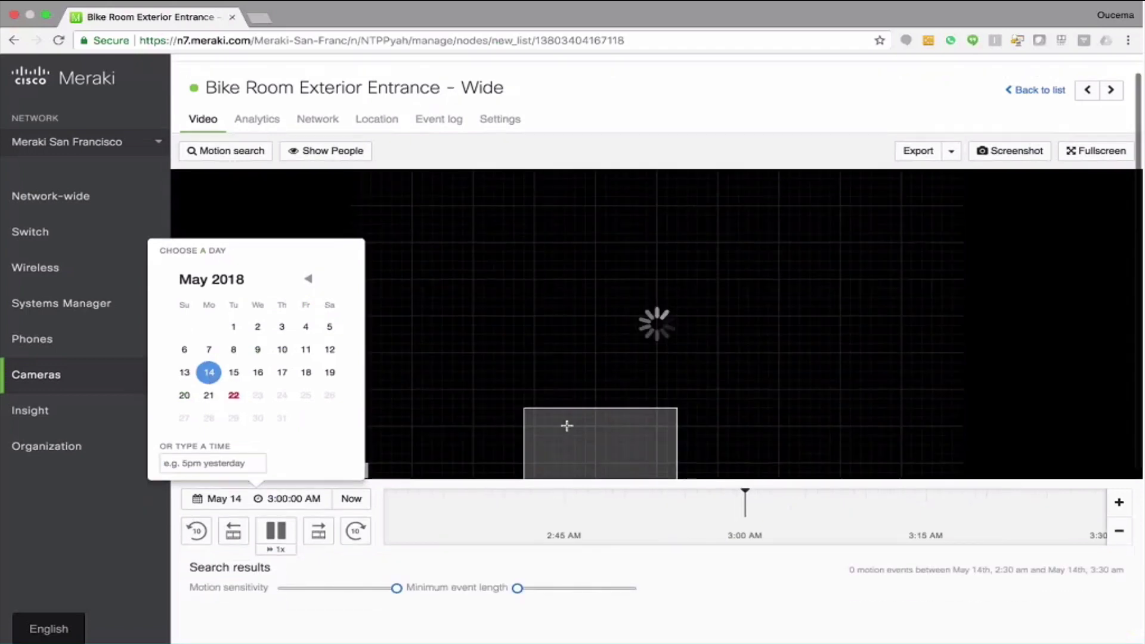
pyautogui.scroll(-2, 567, 425)
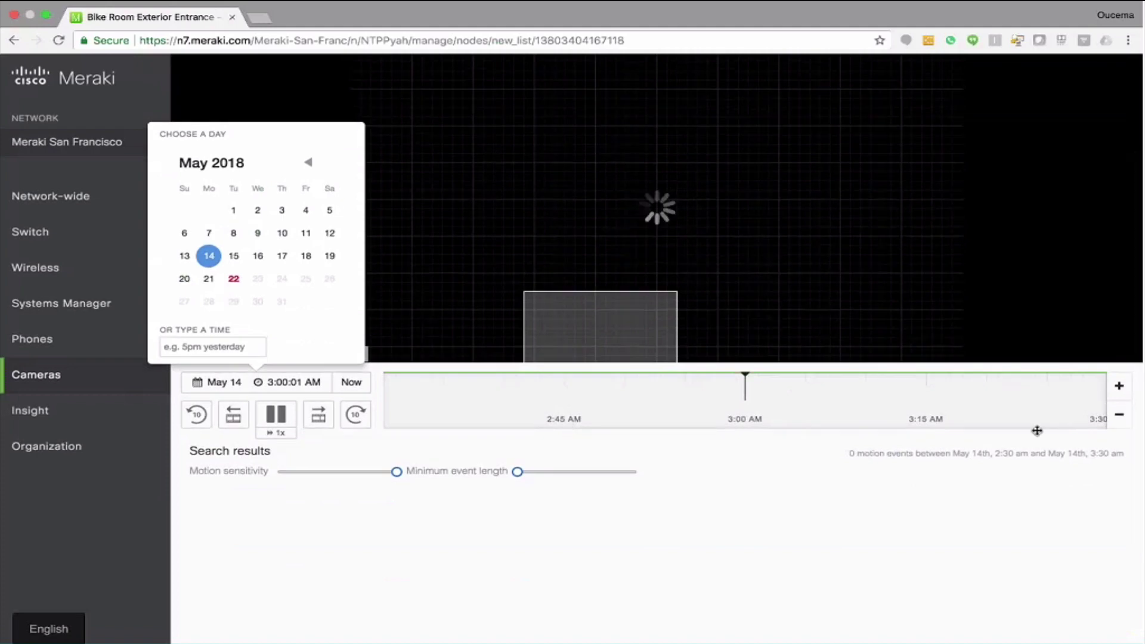
pyautogui.click(1119, 416)
pyautogui.click(1120, 416)
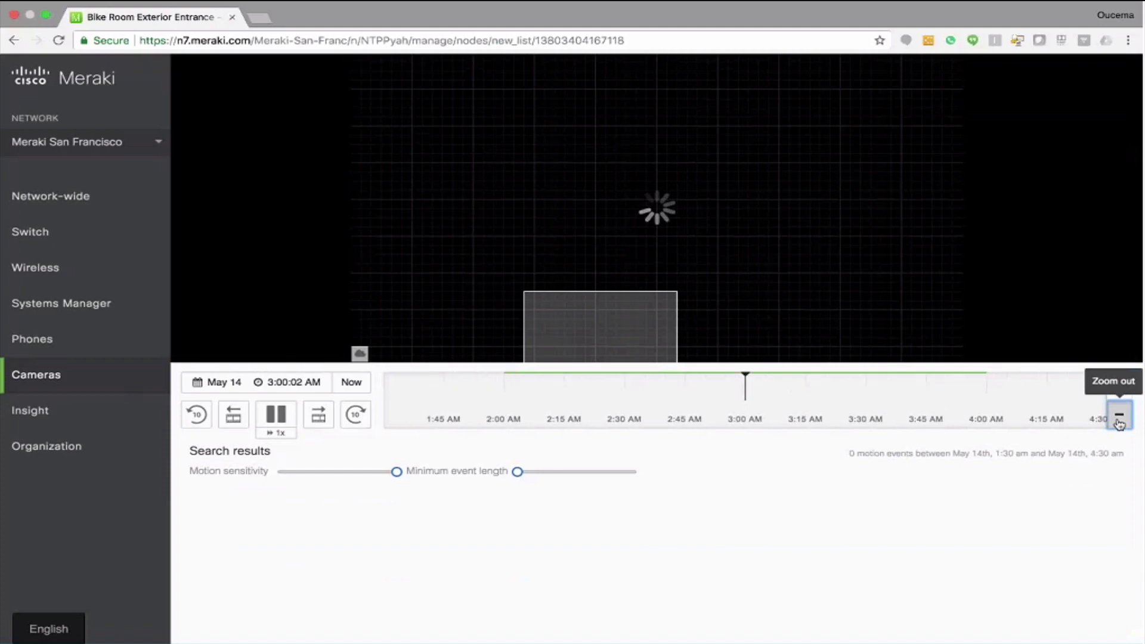
pyautogui.click(1119, 415)
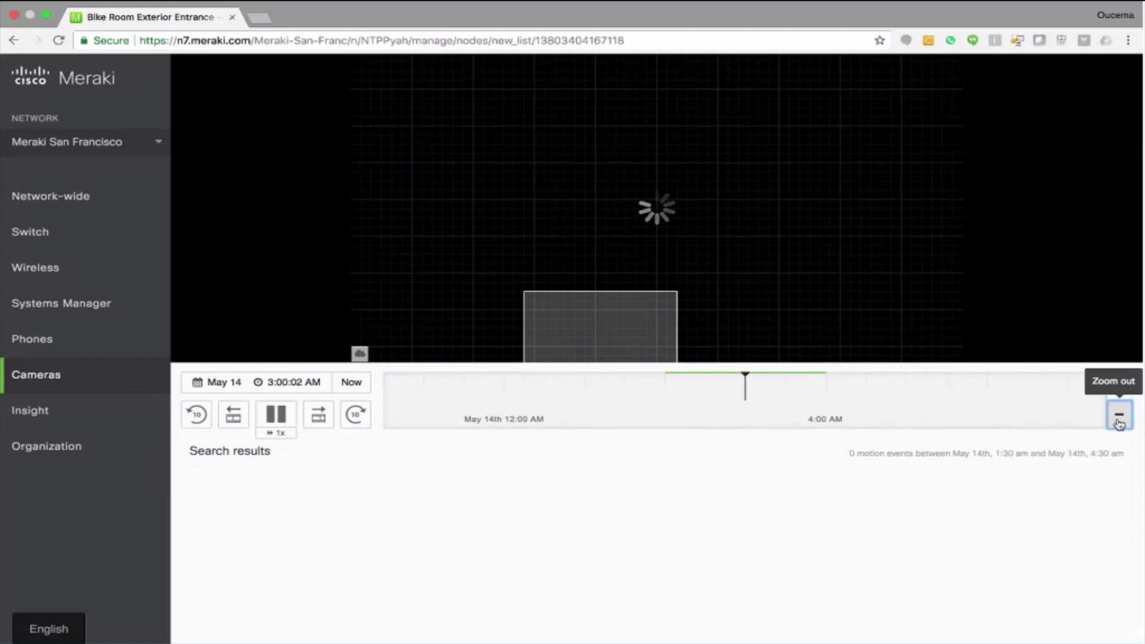
pyautogui.click(1119, 416)
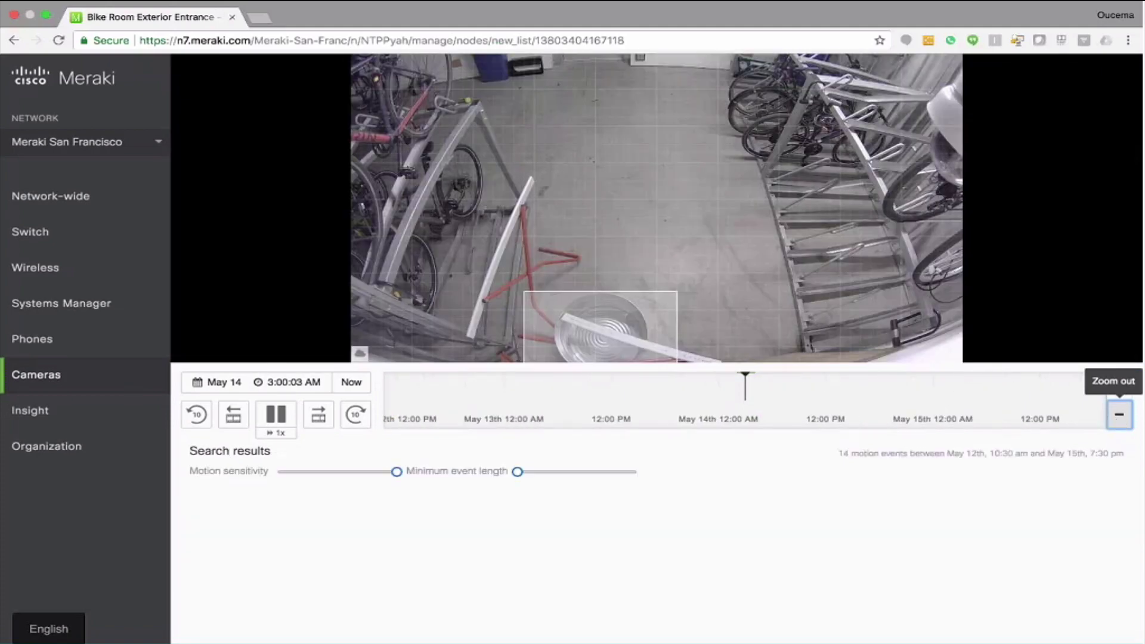
# Sort the motion events by region of interest and watch the May 14th 2018, 6:18:40 pm event.
pyautogui.scroll(-2, 900, 463)
pyautogui.click(900, 459)
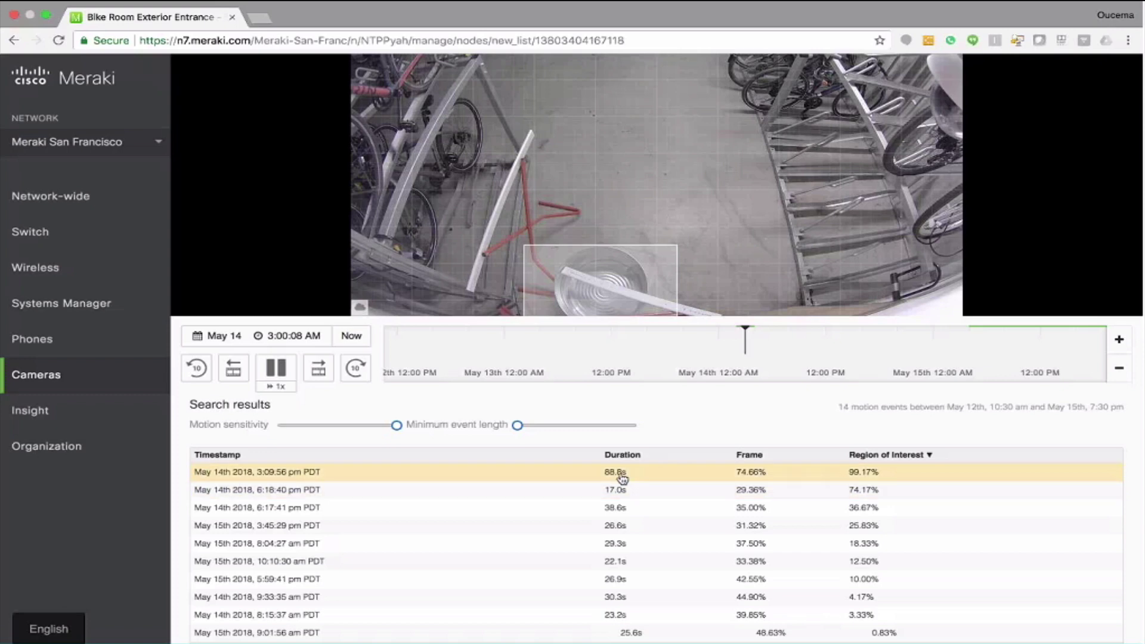
pyautogui.click(243, 495)
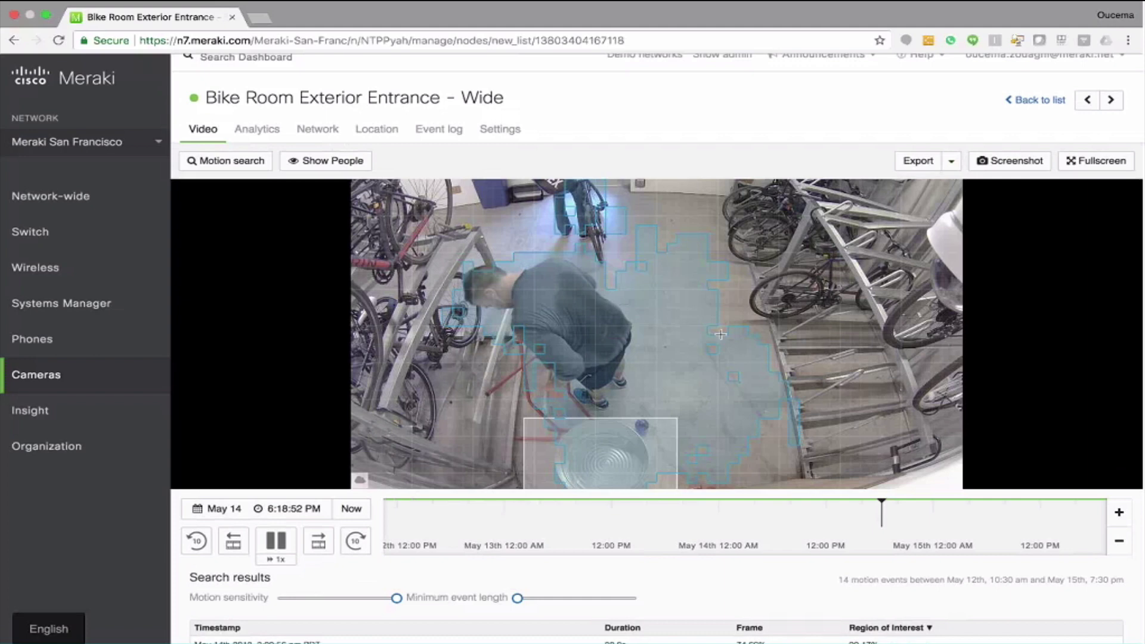
pyautogui.scroll(-1, 721, 335)
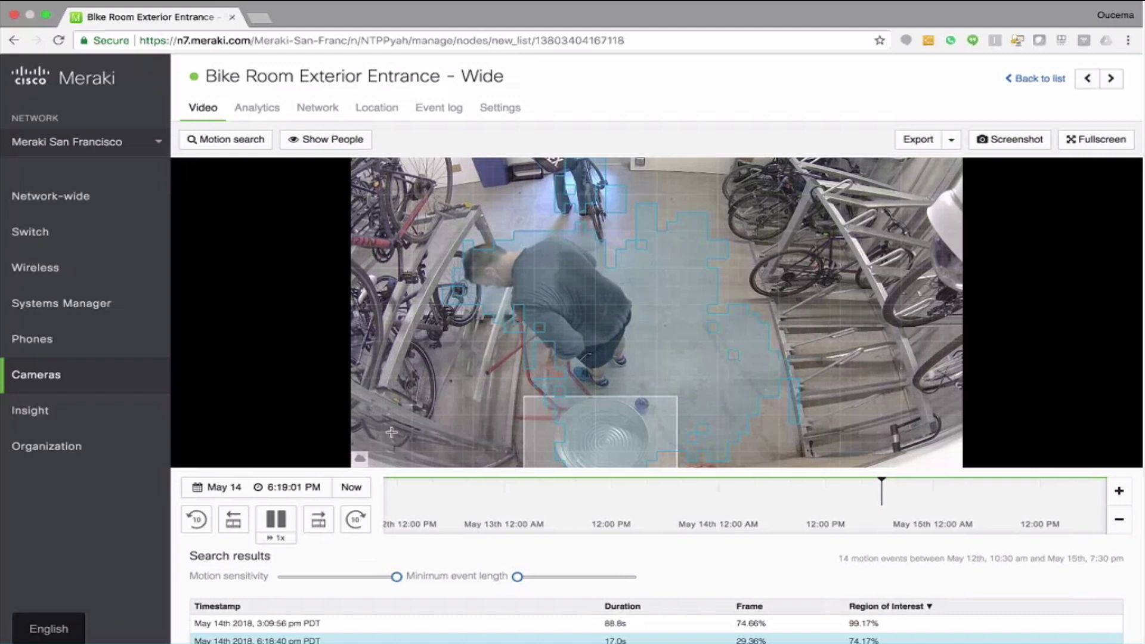
pyautogui.scroll(1, 391, 431)
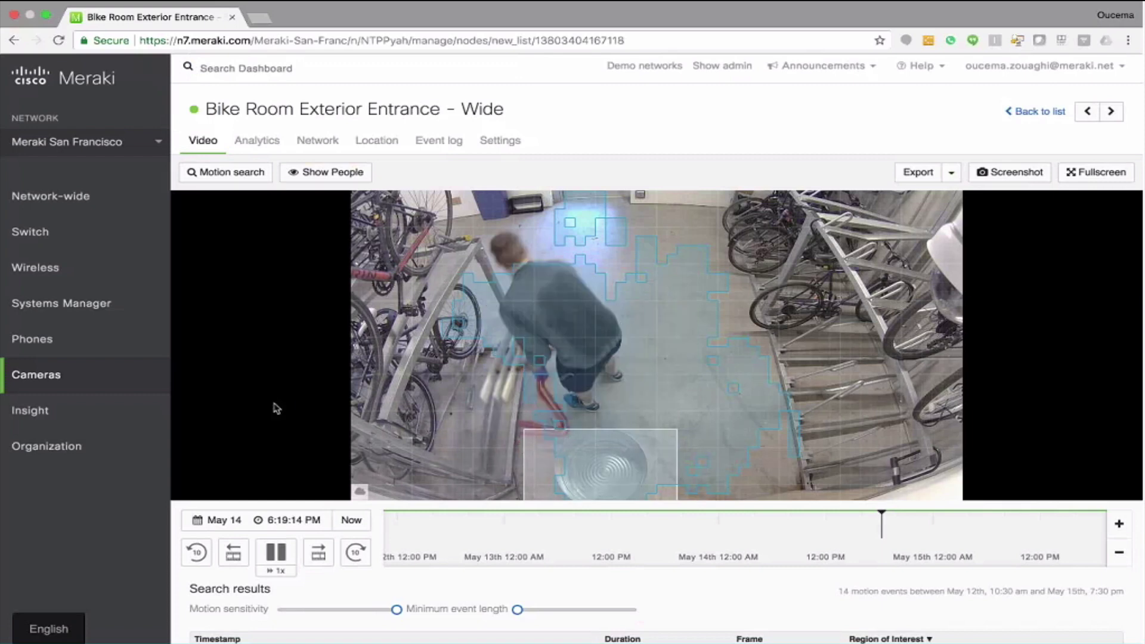
pyautogui.press('space')
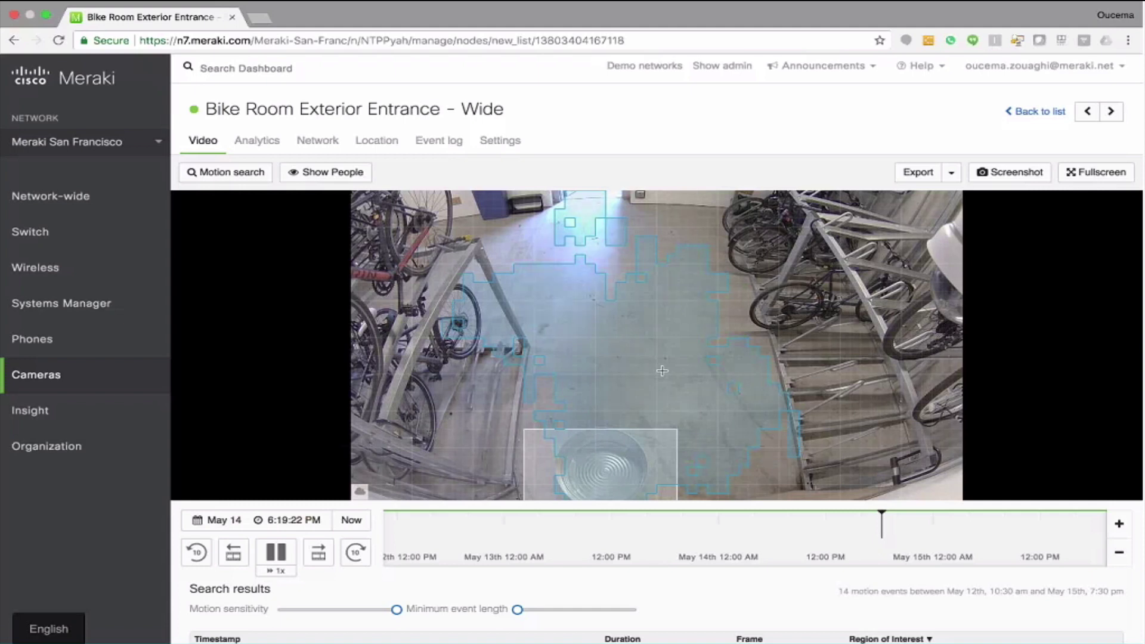
# Return to the video wall's Stairwells (People Counting) layout and open the 4th Floor - Stairwell camera.
pyautogui.moveTo(15, 382)
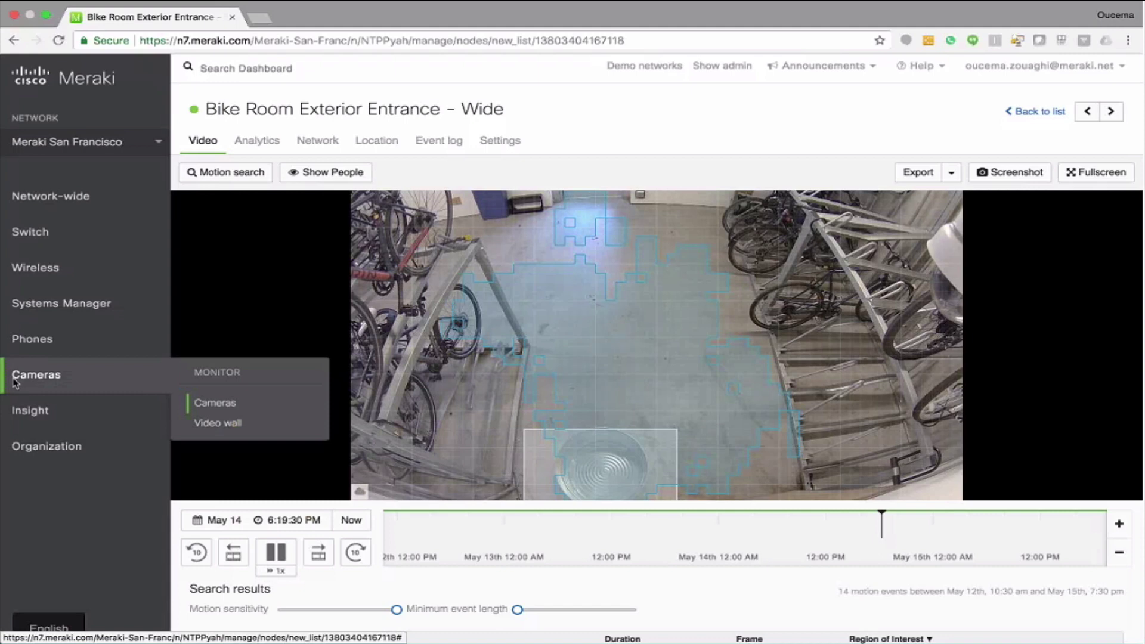
pyautogui.click(207, 410)
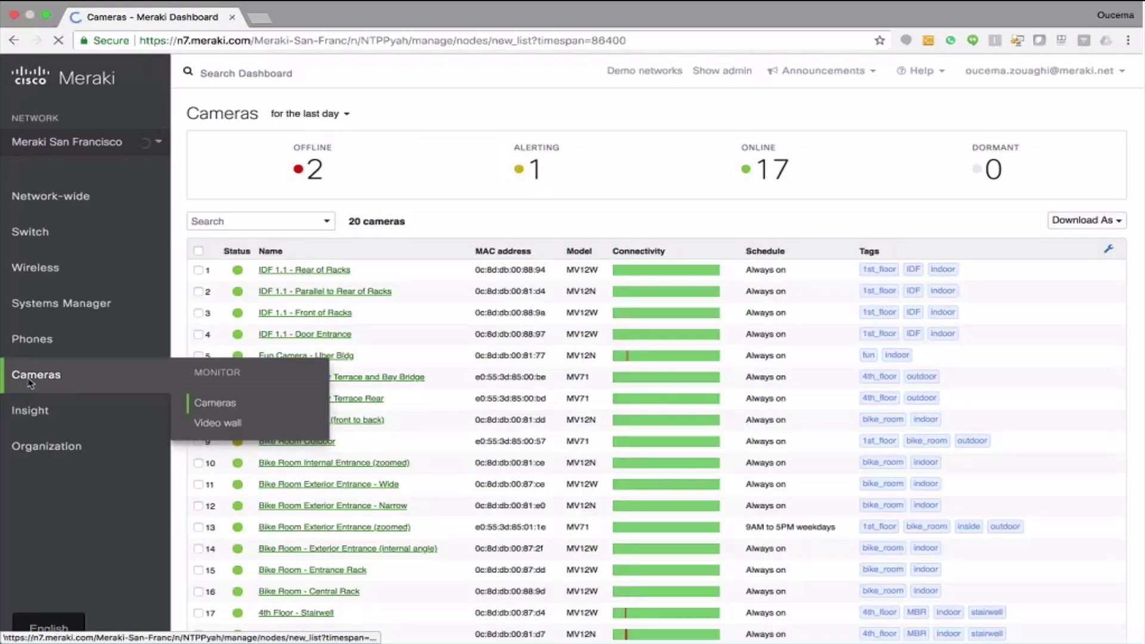
pyautogui.click(229, 424)
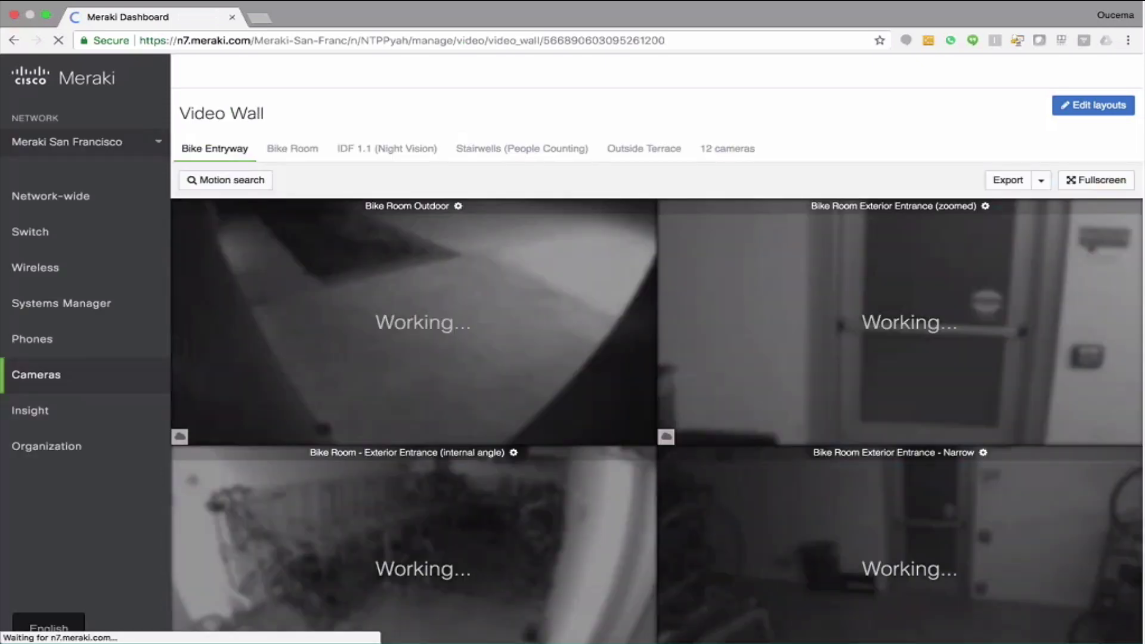
pyautogui.click(477, 149)
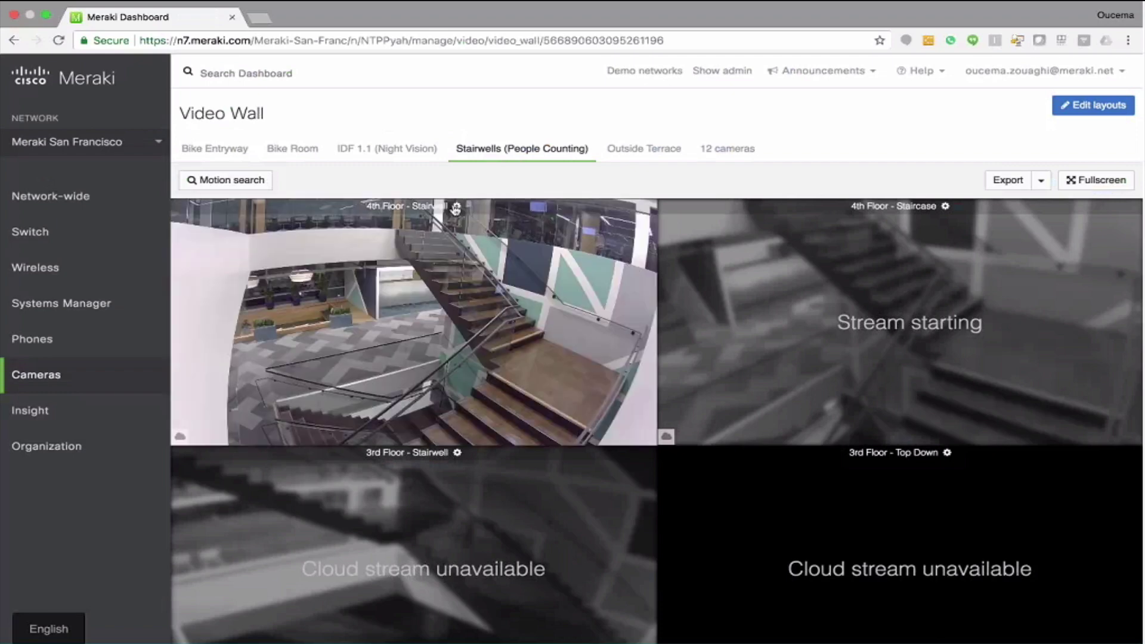
pyautogui.click(456, 209)
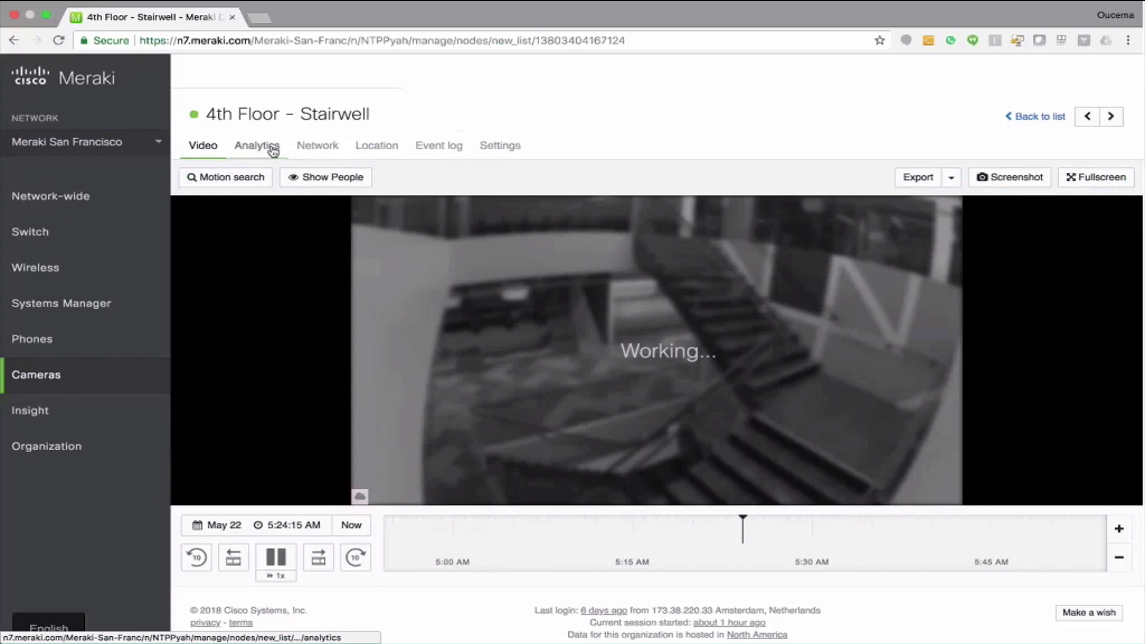
# Open the 4th Floor - Stairwell camera's analytics and show the people count for 05/16/2018 at 1 hour resolution.
pyautogui.click(273, 150)
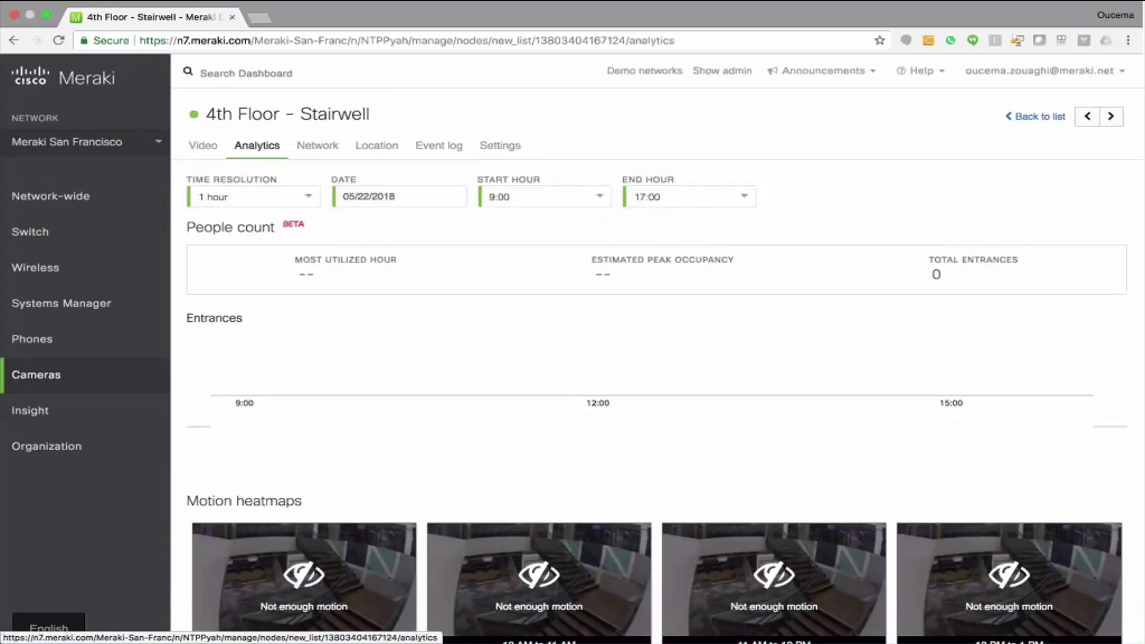
pyautogui.click(303, 205)
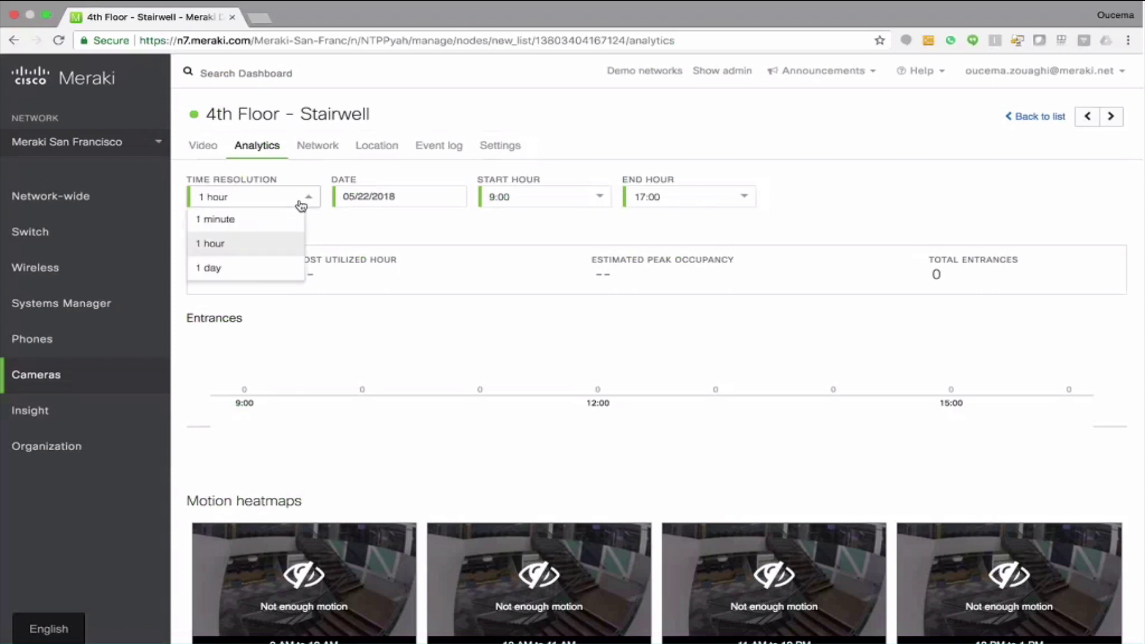
pyautogui.click(430, 196)
pyautogui.click(430, 196)
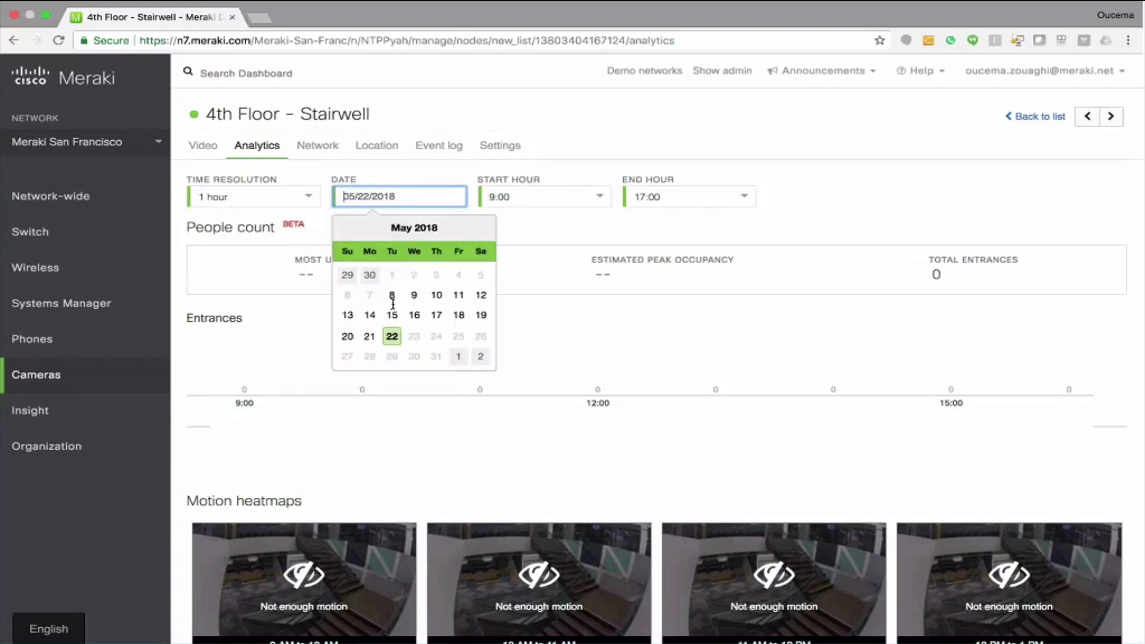
pyautogui.click(415, 317)
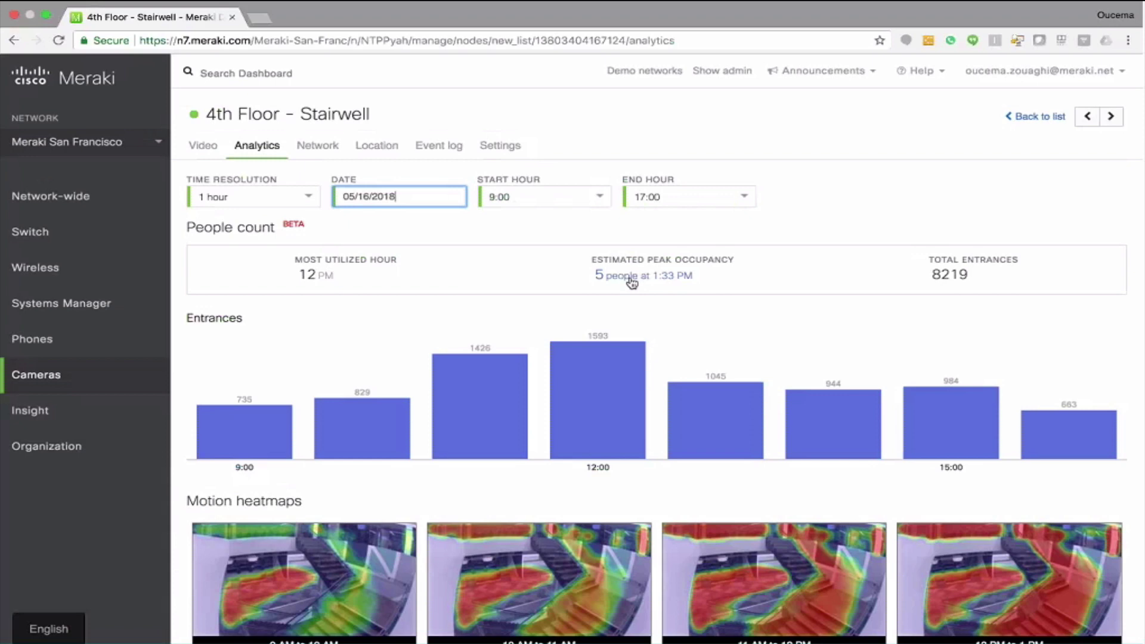
# Review the entrances chart and motion heatmaps, and open the footage of the estimated peak occupancy.
pyautogui.moveTo(943, 277)
pyautogui.scroll(-3, 623, 280)
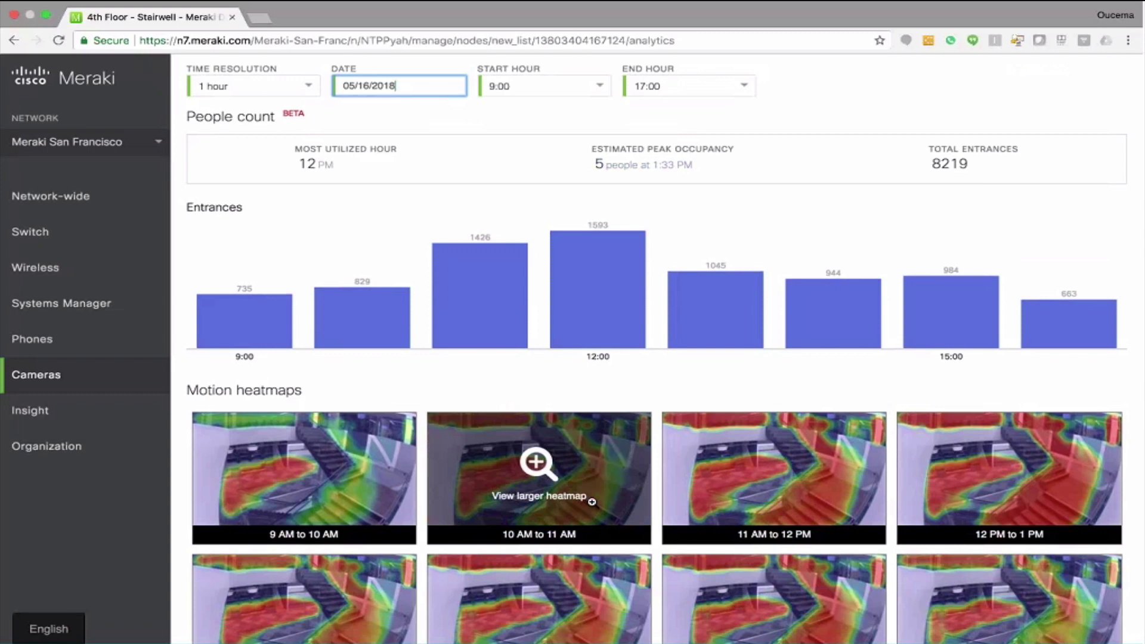
pyautogui.click(617, 165)
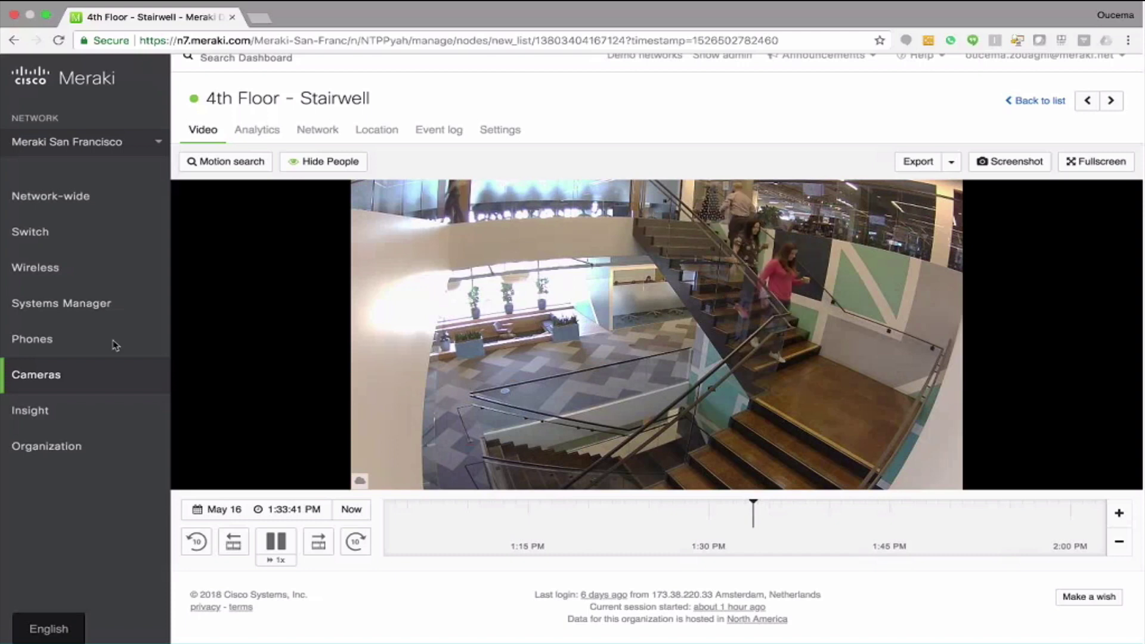
# Return to the video wall's Bike Room layout and open the Bike Room - Entrance Rack camera.
pyautogui.moveTo(110, 373)
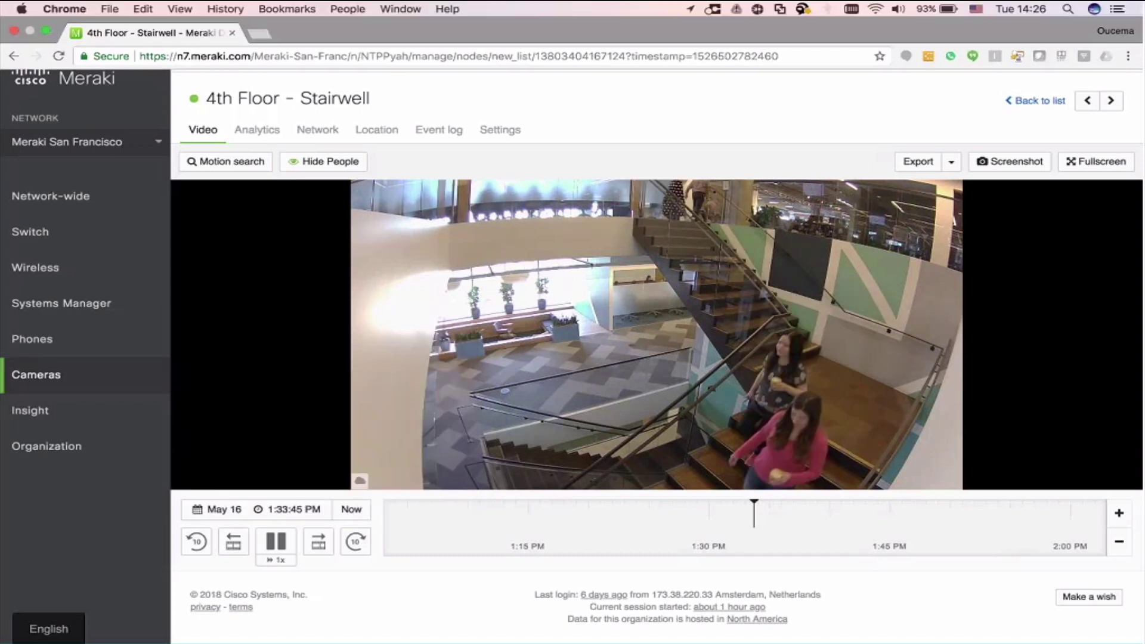
pyautogui.moveTo(60, 374)
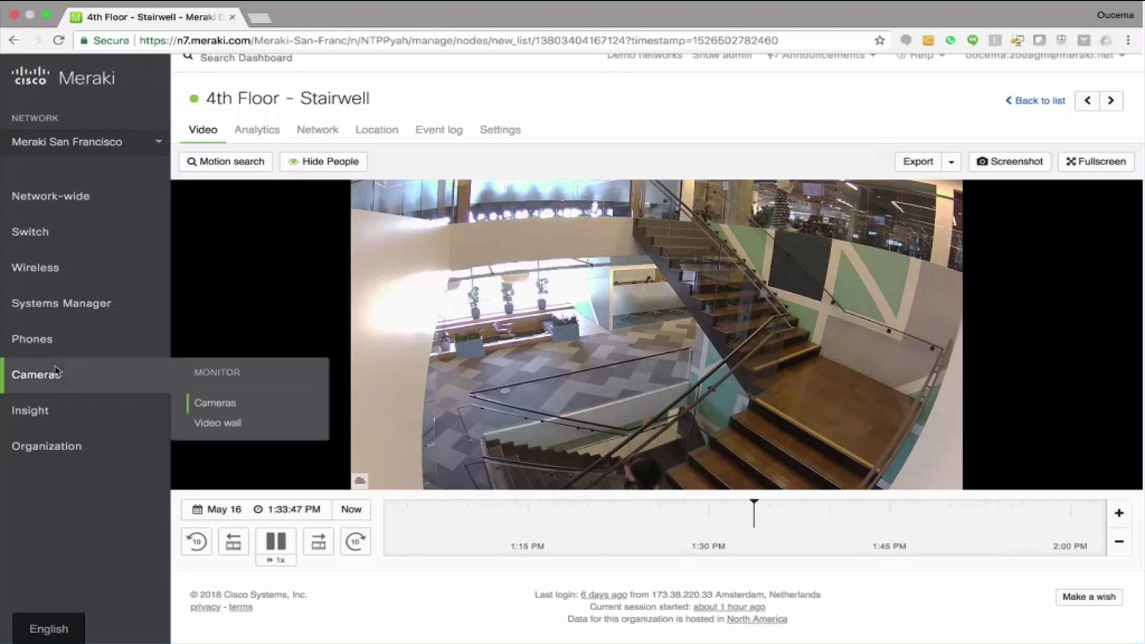
pyautogui.click(205, 423)
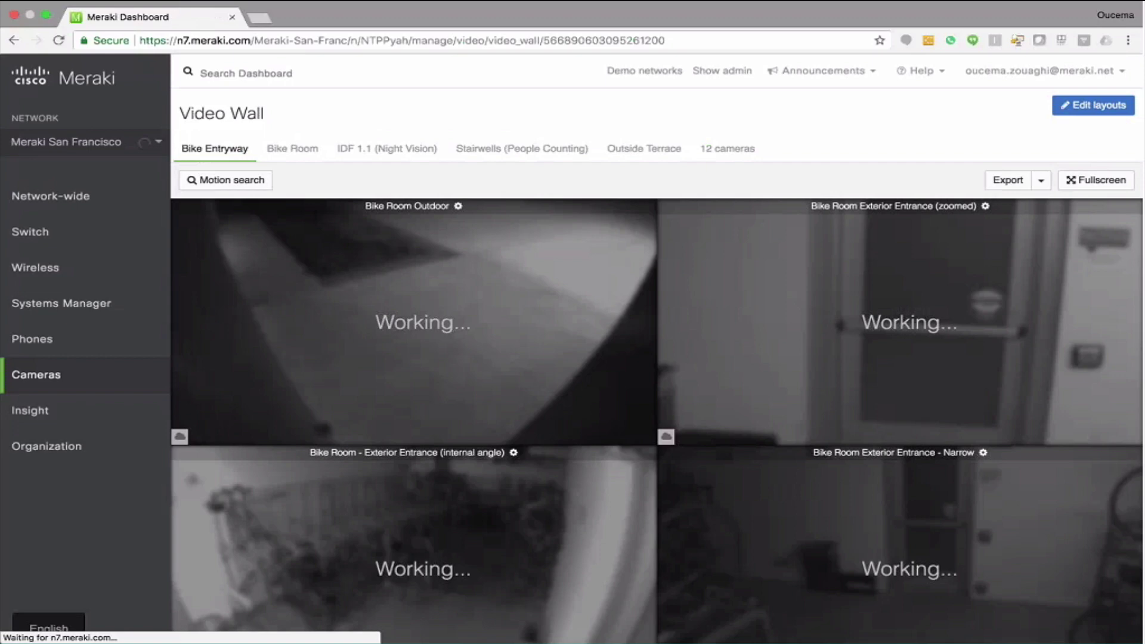
pyautogui.click(305, 154)
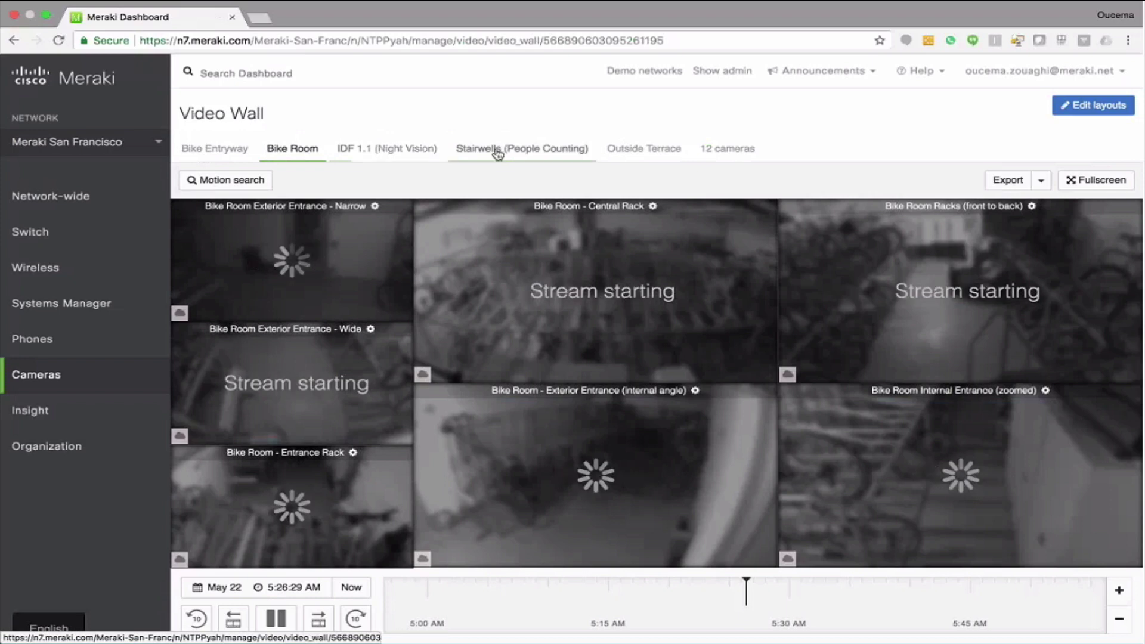
pyautogui.click(356, 457)
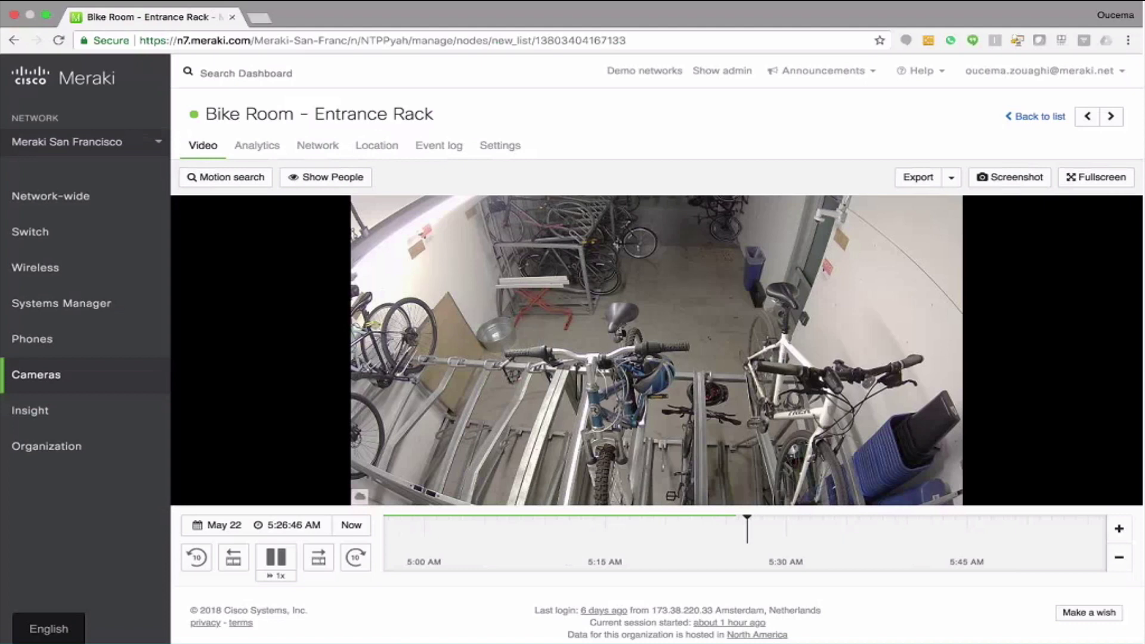
# Open the camera's Quality and Retention settings and review the recording, resolution, quality and retention options.
pyautogui.click(501, 146)
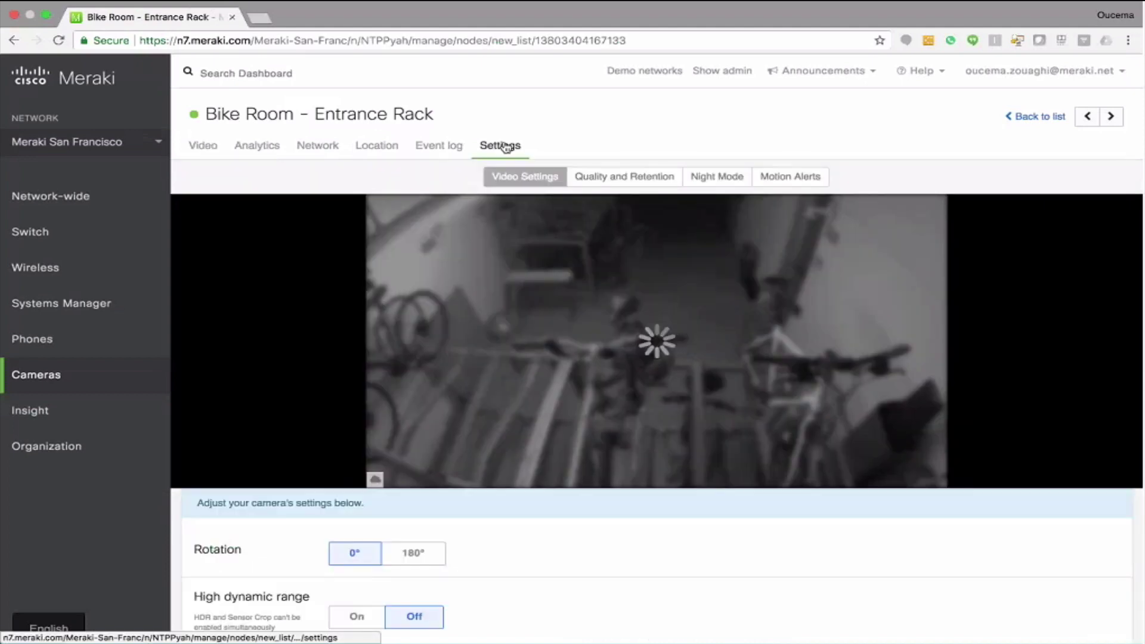
pyautogui.click(649, 179)
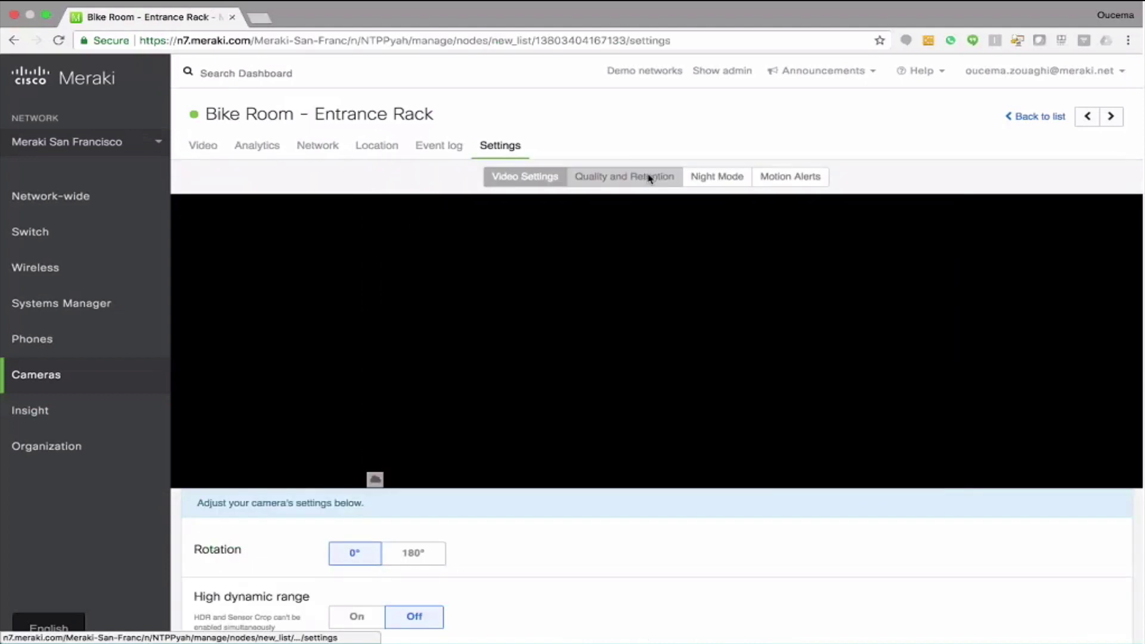
pyautogui.scroll(-1, 550, 365)
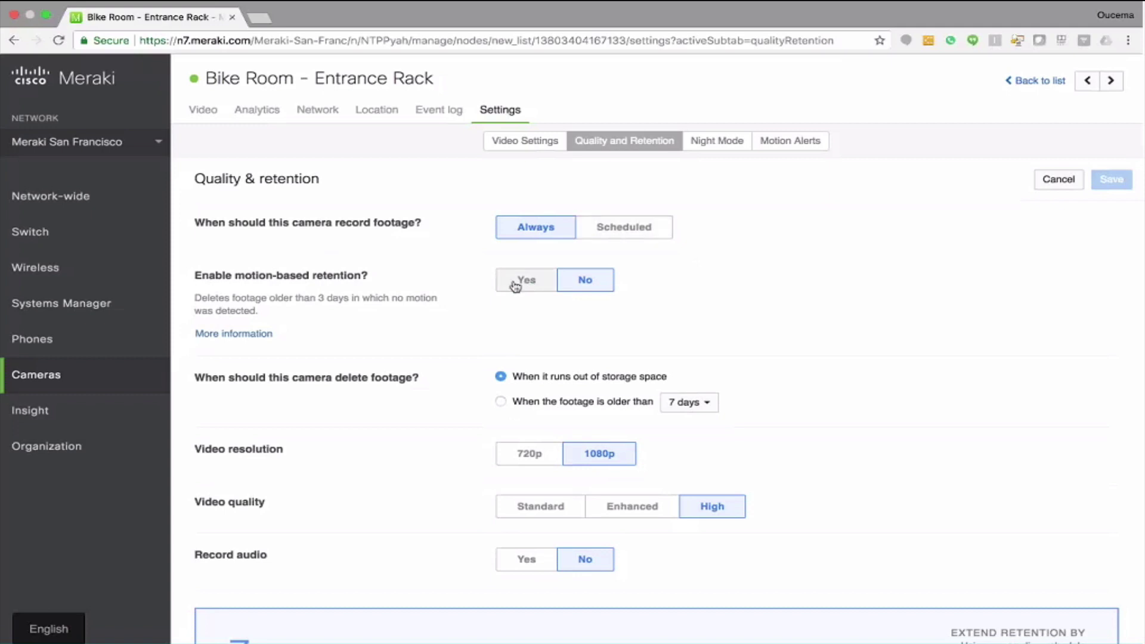
pyautogui.scroll(-2, 516, 287)
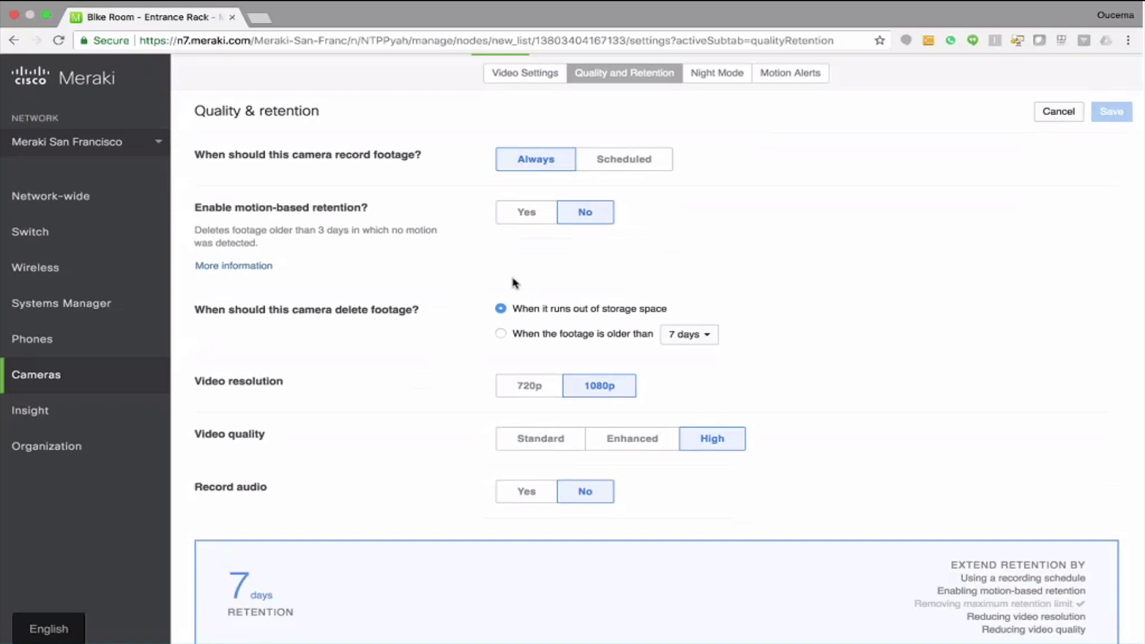
pyautogui.scroll(-1, 515, 283)
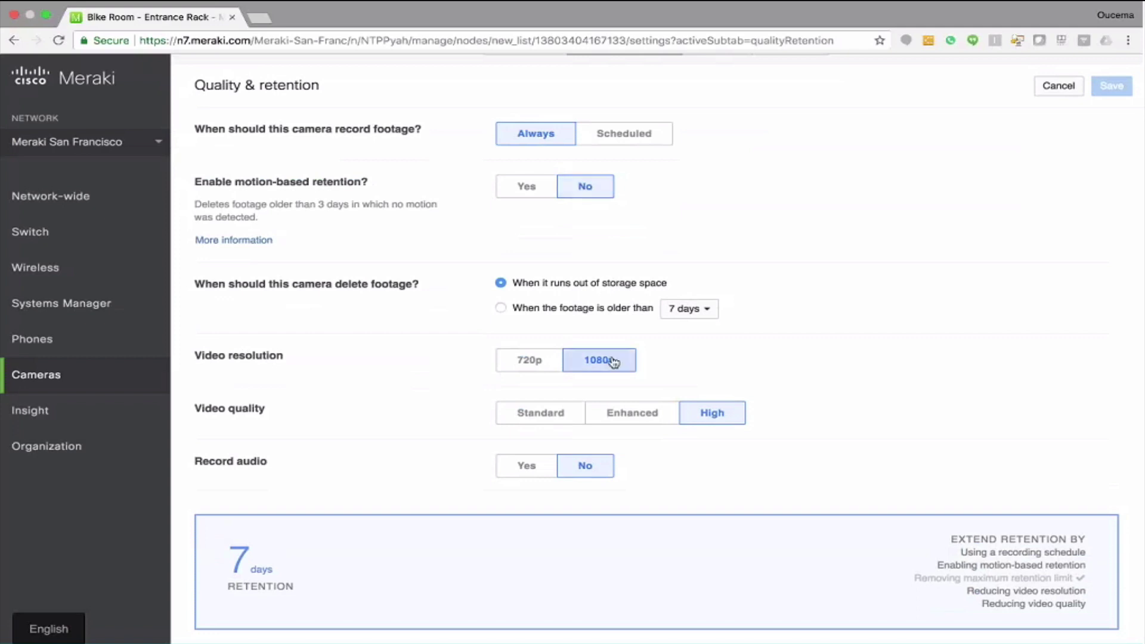
pyautogui.scroll(-1, 267, 580)
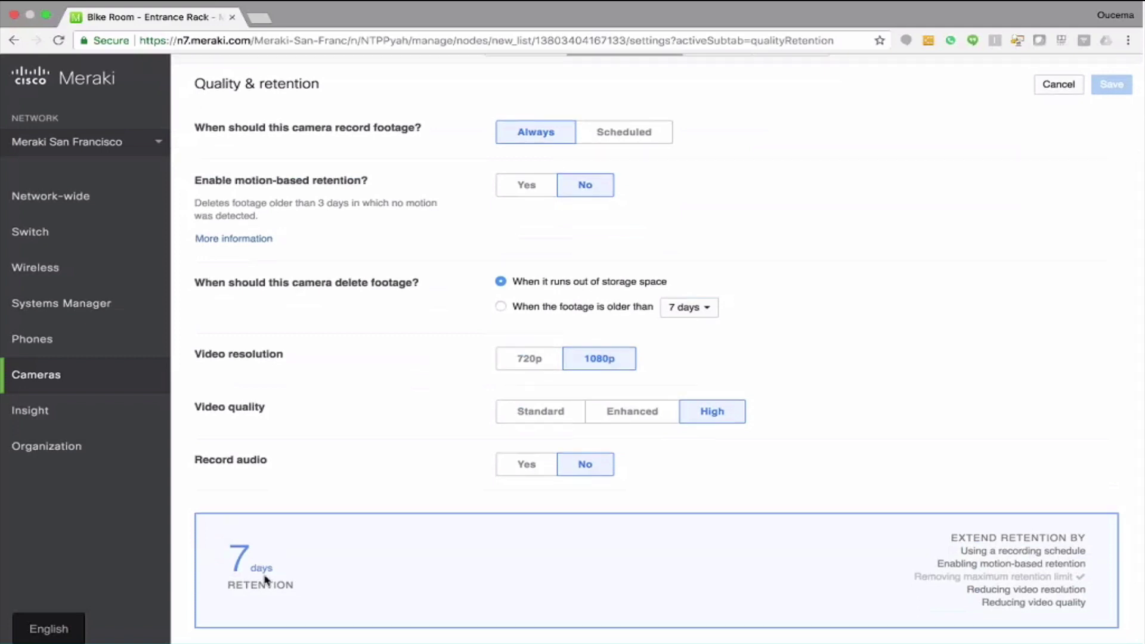
# Enable motion-based retention for the camera and reduce its video resolution to 720p.
pyautogui.click(513, 183)
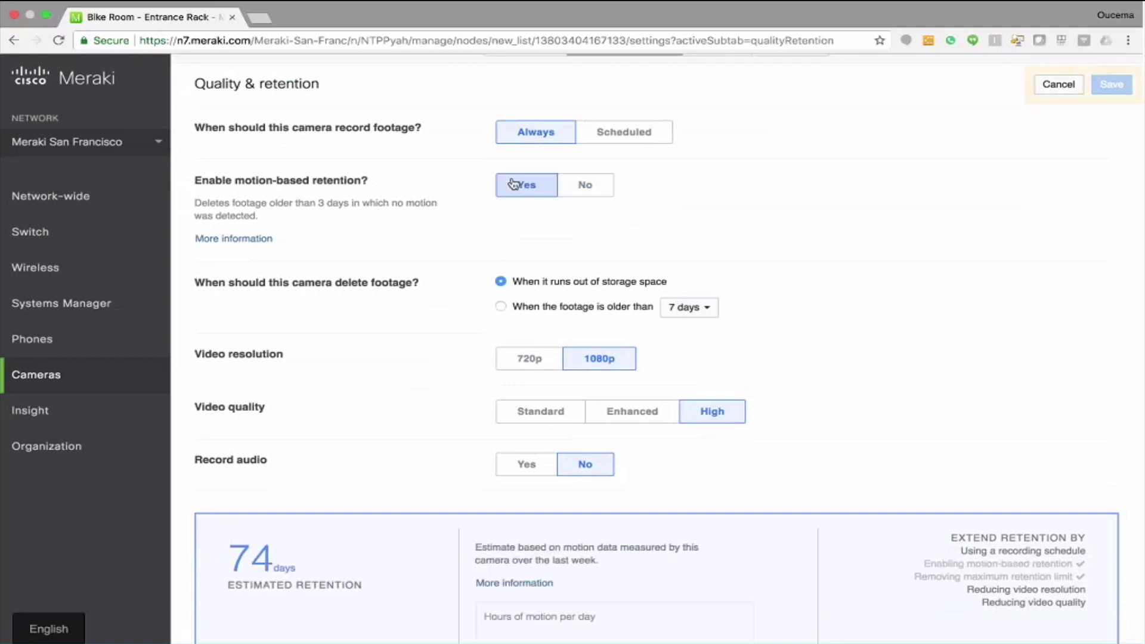
pyautogui.scroll(-1, 263, 554)
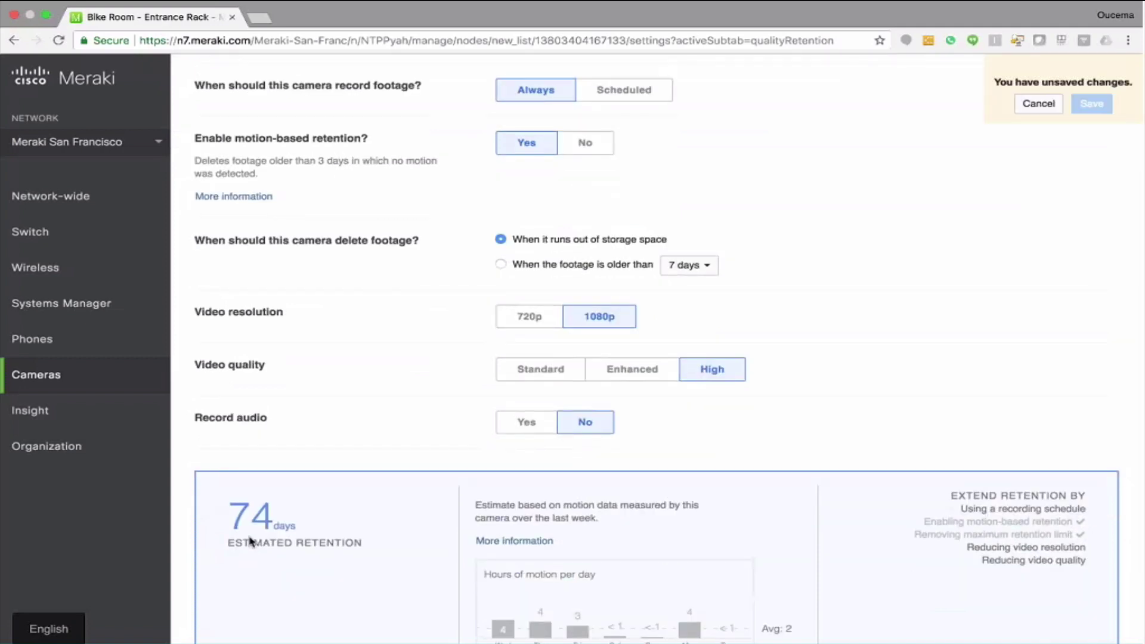
pyautogui.scroll(-1, 251, 542)
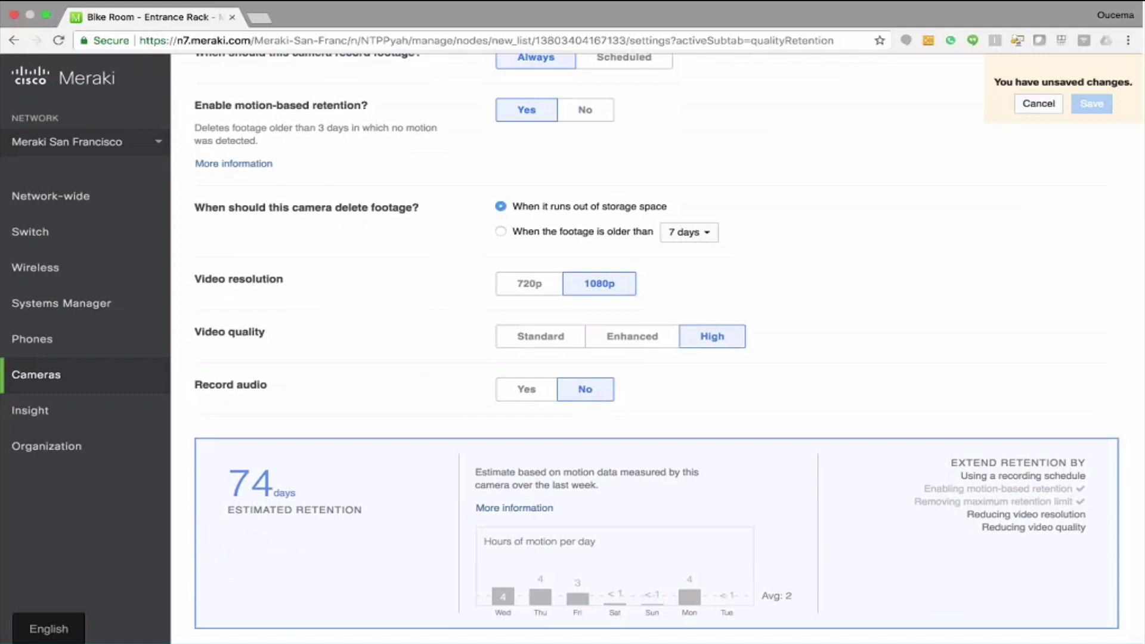
pyautogui.click(526, 285)
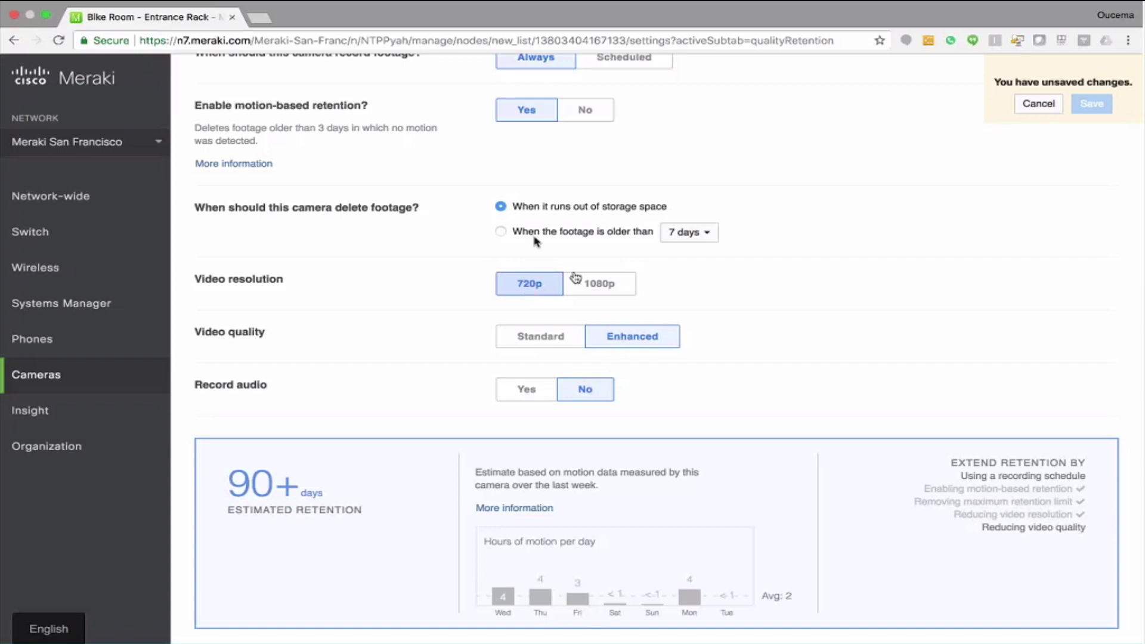
# Set the camera to delete footage when it is older than 30 days.
pyautogui.click(501, 233)
pyautogui.click(683, 232)
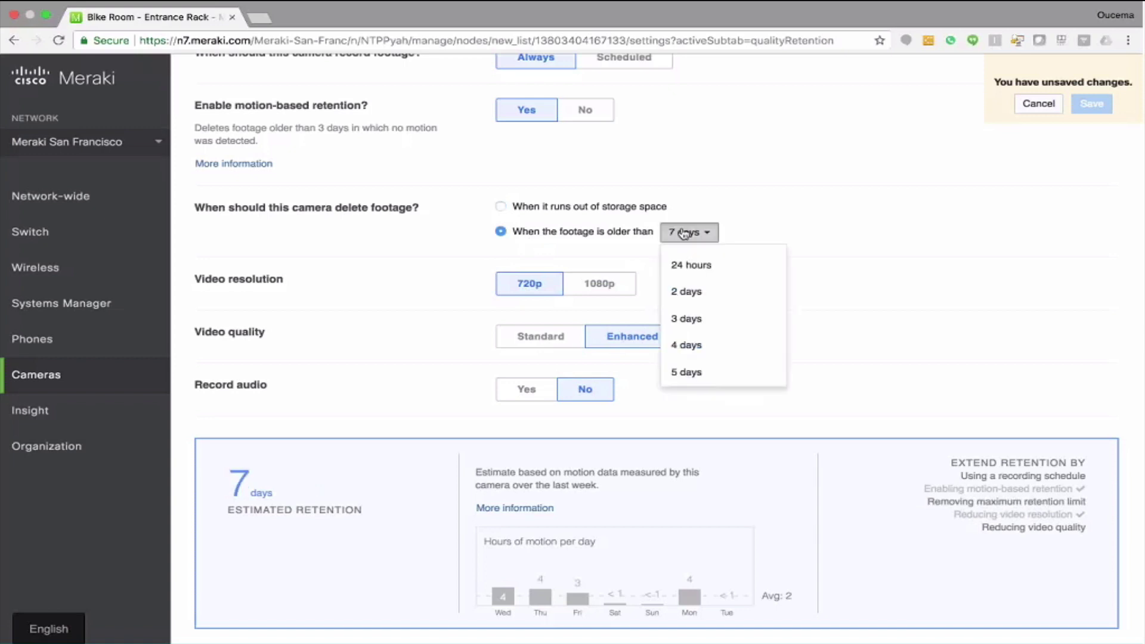
pyautogui.scroll(-2, 704, 322)
pyautogui.scroll(-3, 704, 322)
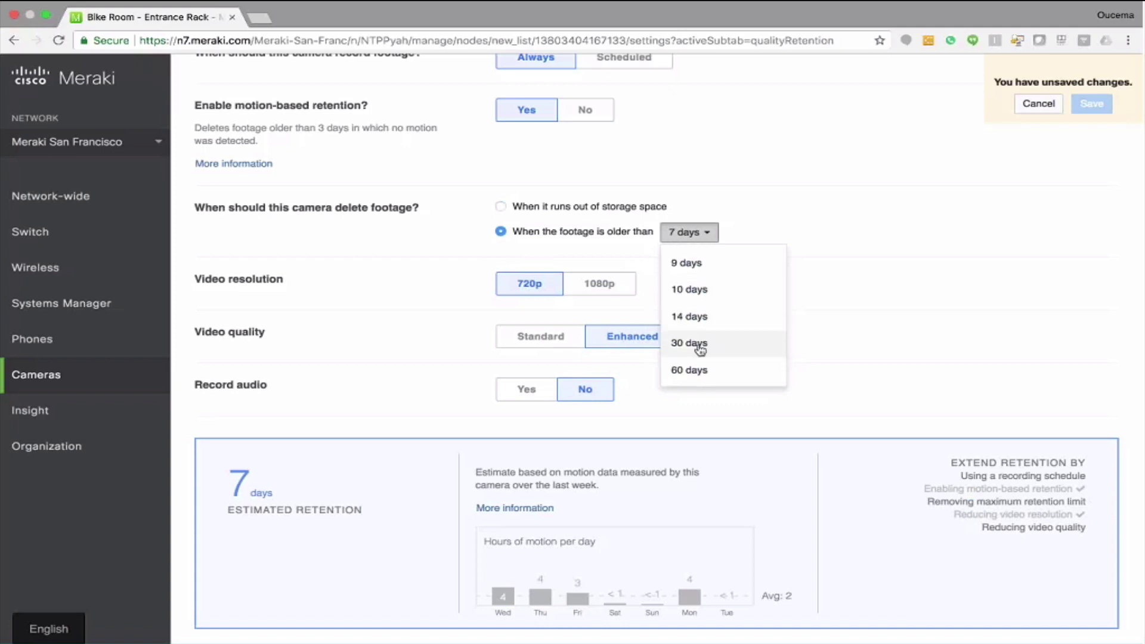
pyautogui.click(704, 340)
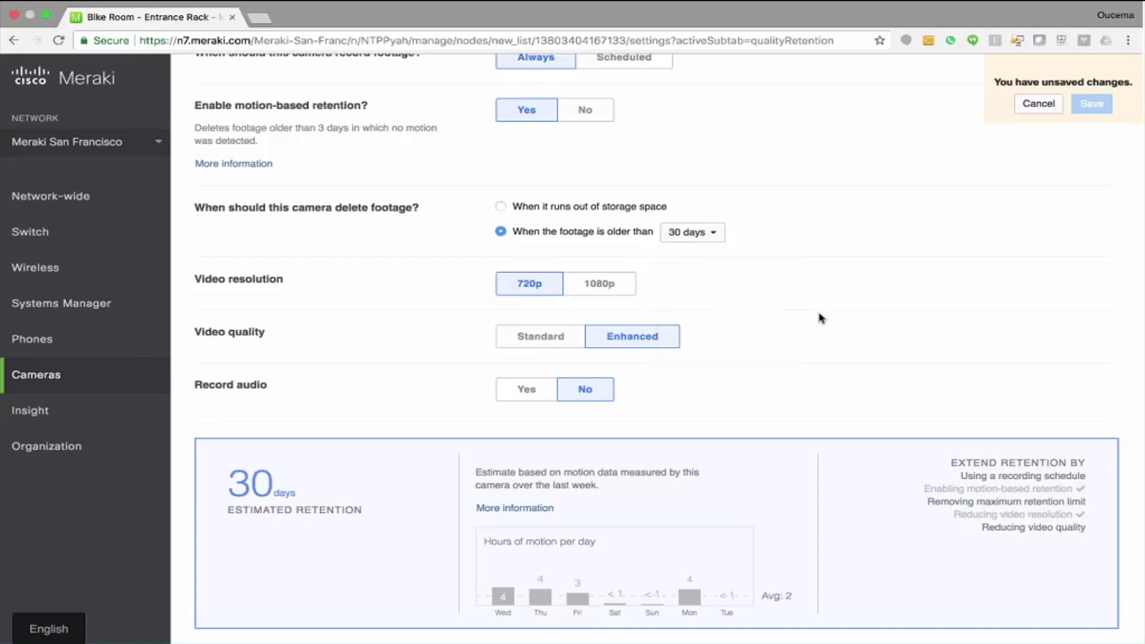
pyautogui.scroll(4, 821, 318)
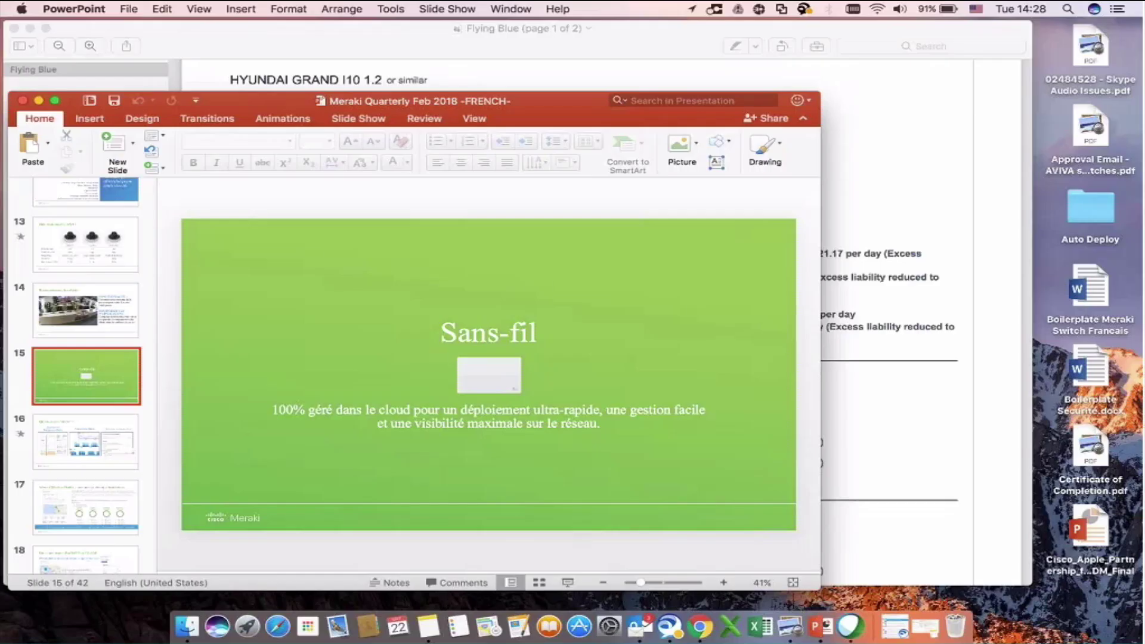
# Enlarge the Meraki Quarterly Feb 2018 -FRENCH- presentation in PowerPoint and start the slide show from the Sans-fil slide.
pyautogui.click(54, 102)
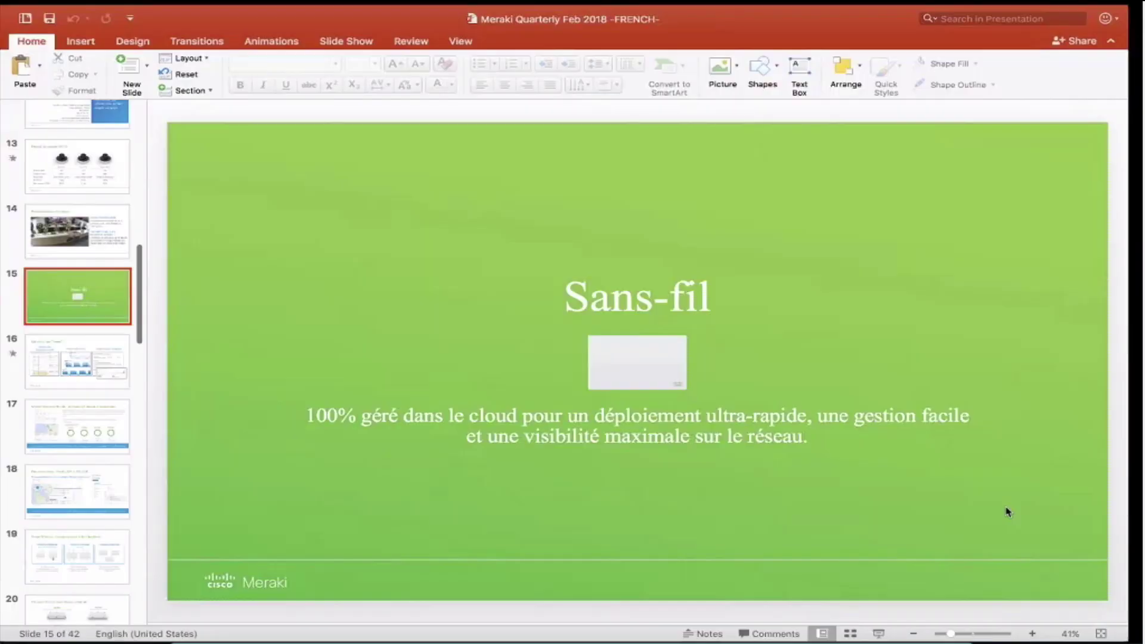
pyautogui.click(889, 637)
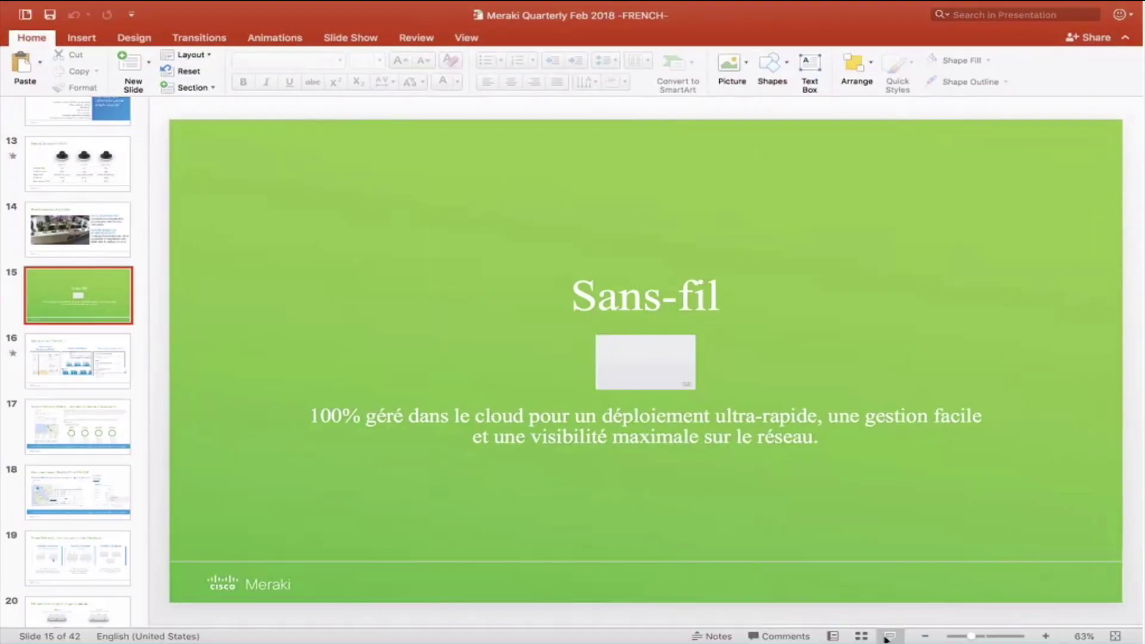
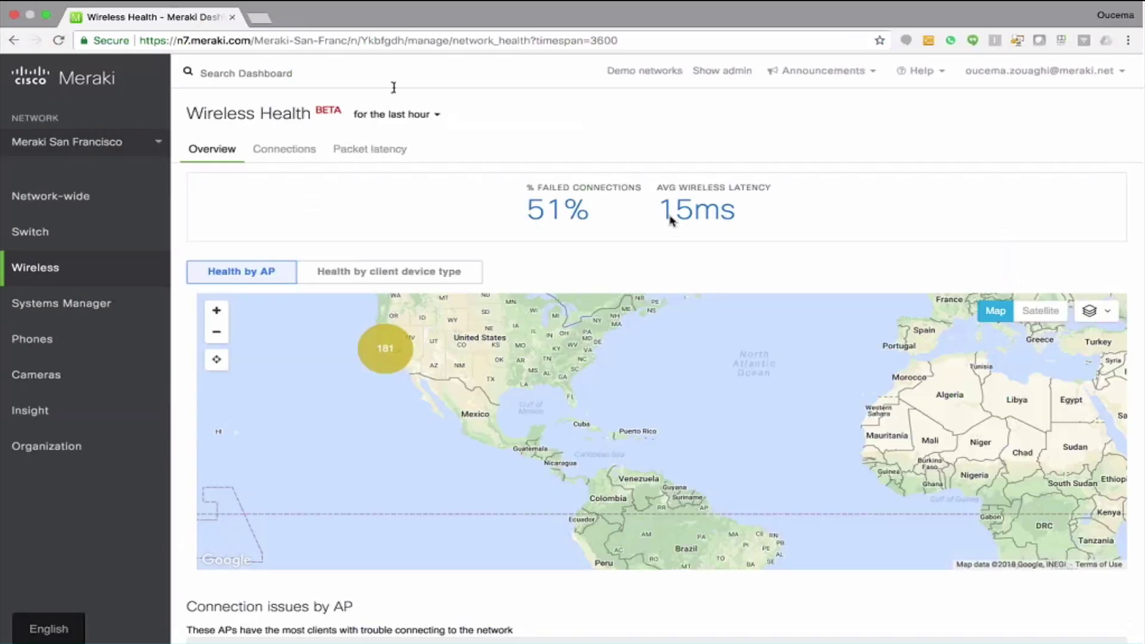
# Show Wireless Health for the last day and open the connection details behind the failed connections percentage.
pyautogui.click(406, 116)
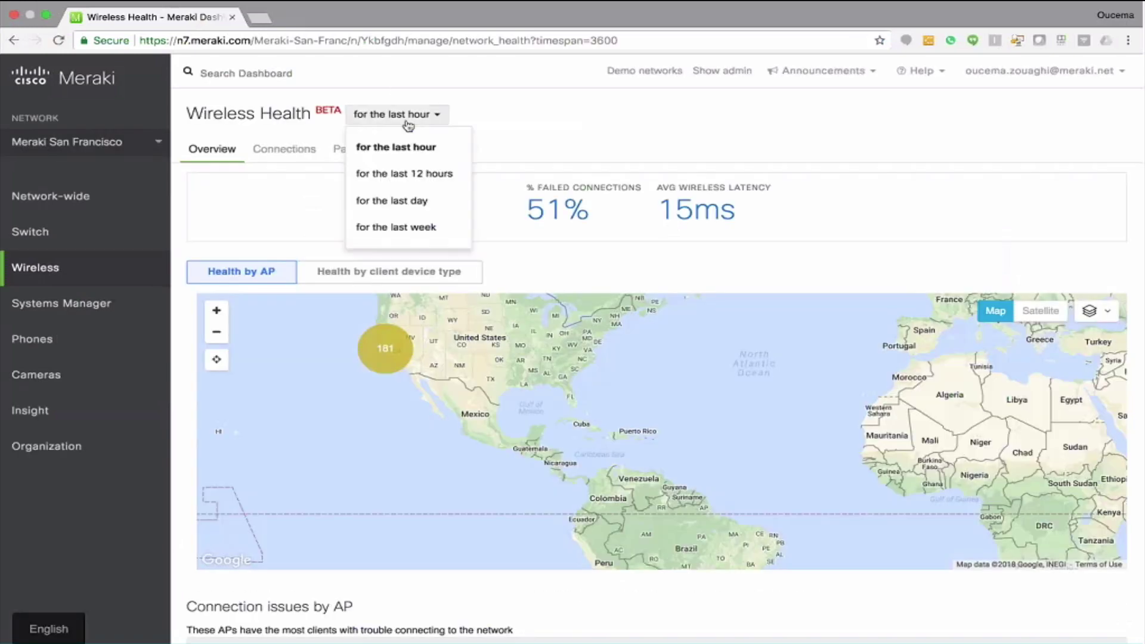
pyautogui.click(412, 201)
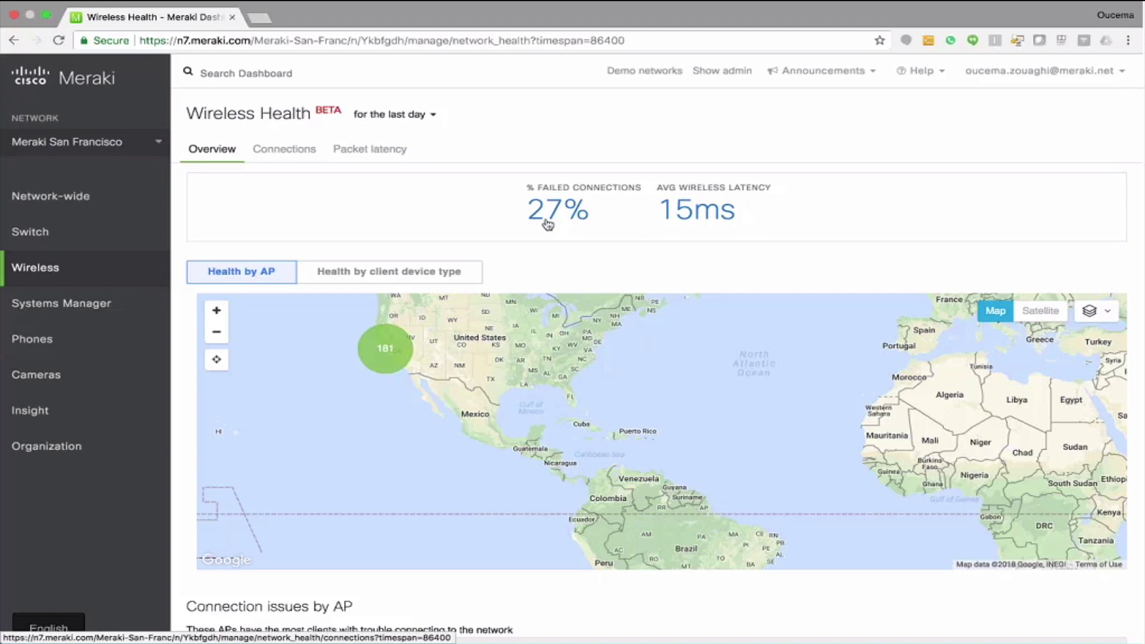
pyautogui.scroll(-1, 549, 218)
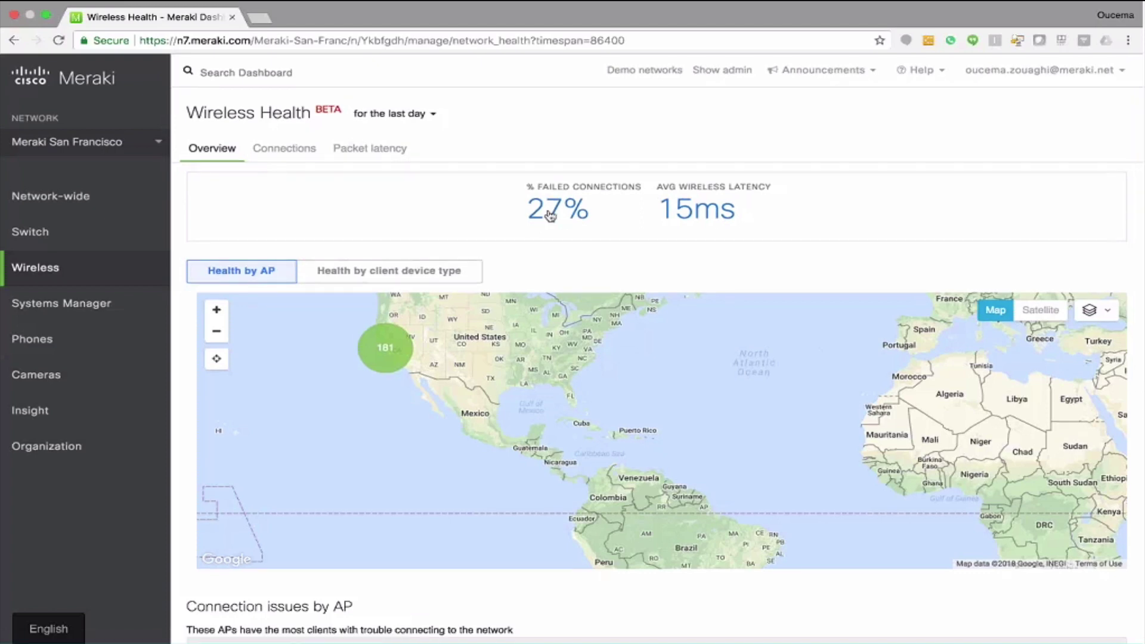
pyautogui.click(550, 216)
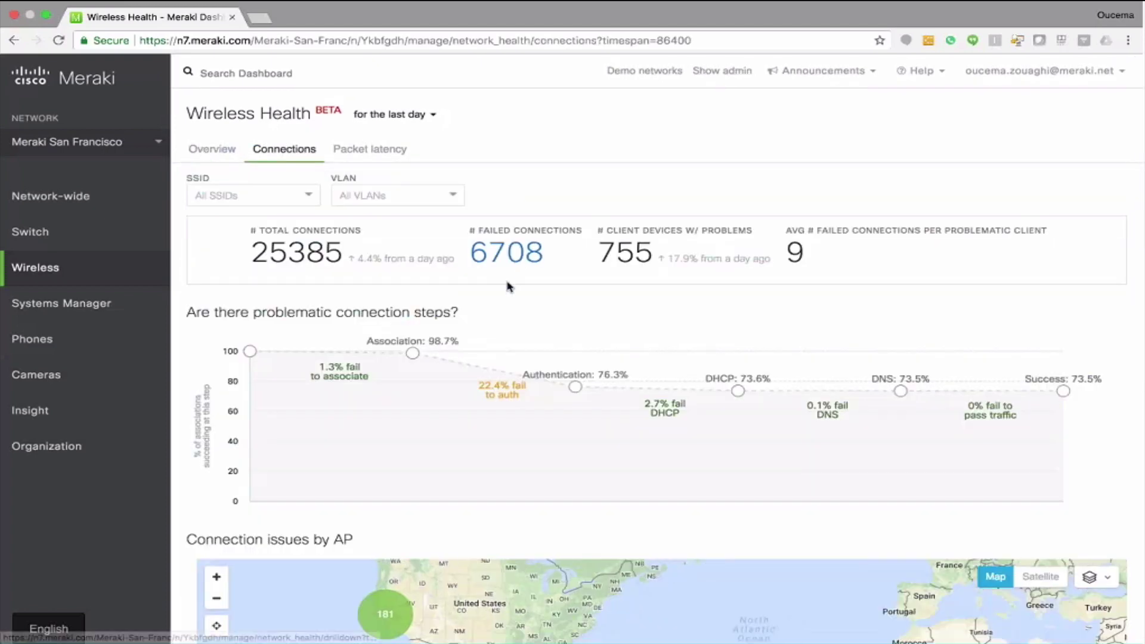
# Examine the problematic connection steps and list the failed connections for the Authentication step.
pyautogui.scroll(-1, 506, 284)
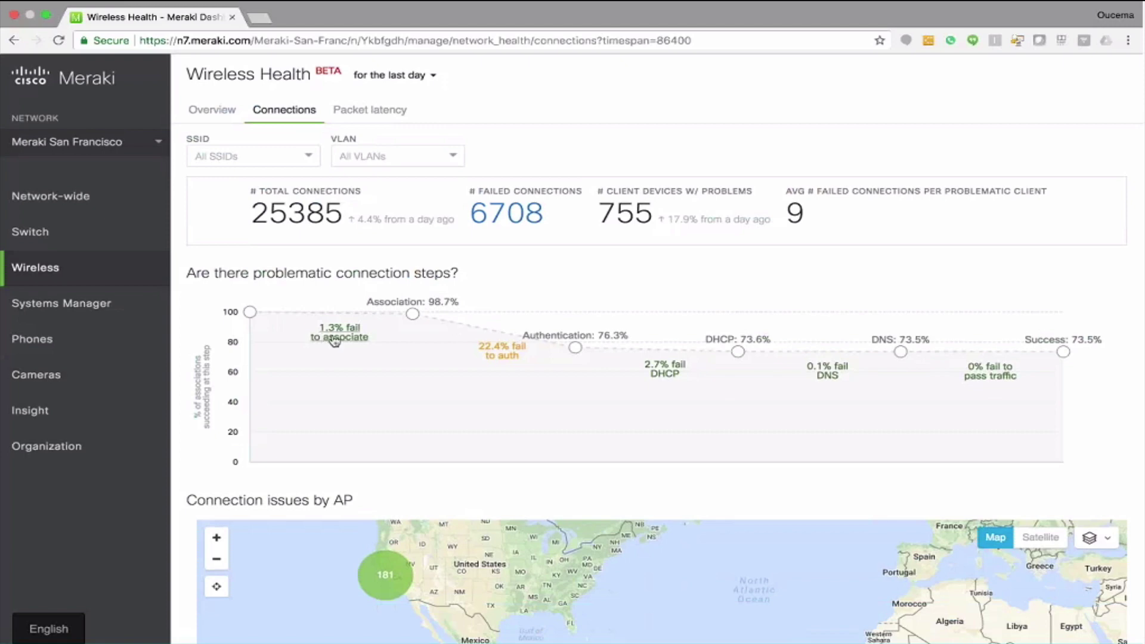
pyautogui.click(499, 352)
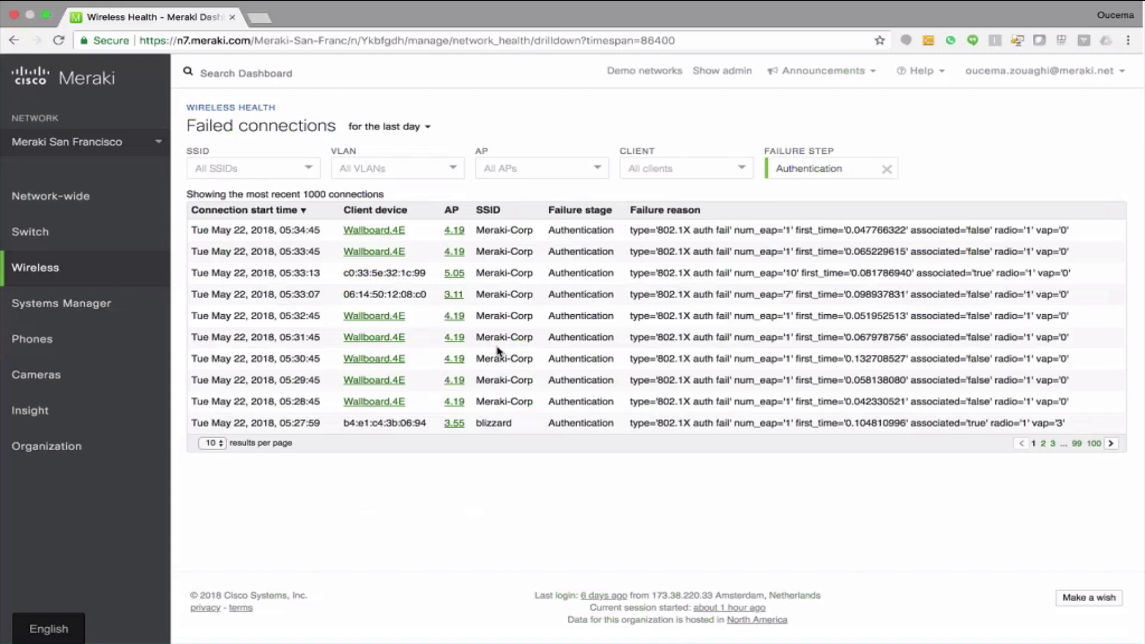
pyautogui.moveTo(90, 346)
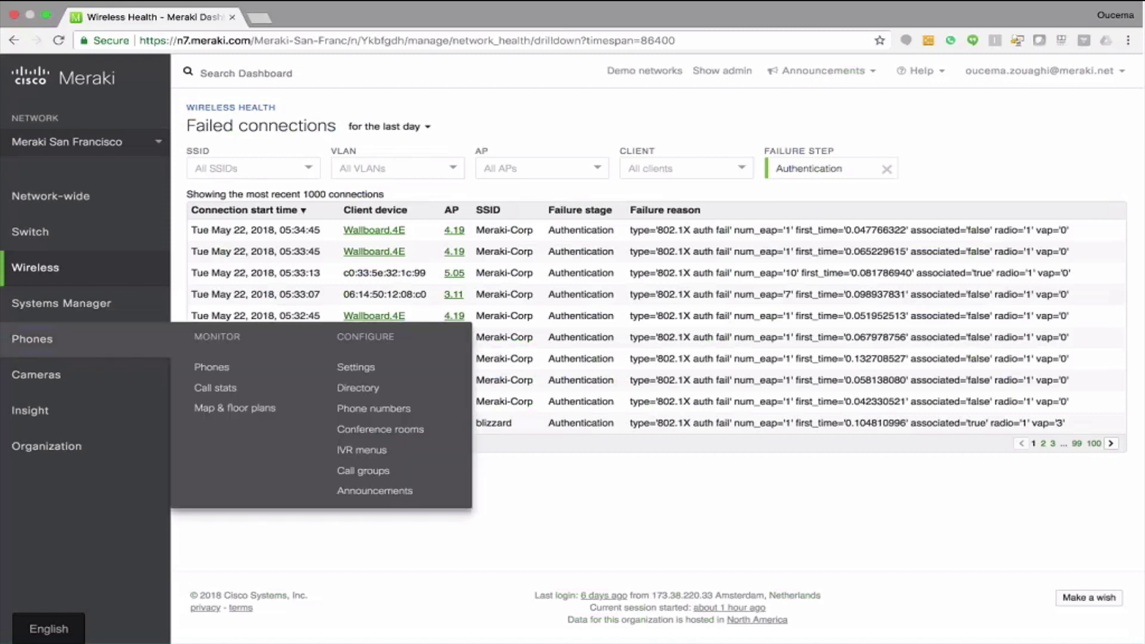
# Return to the Wireless Health overview and open its packet latency details.
pyautogui.moveTo(90, 267)
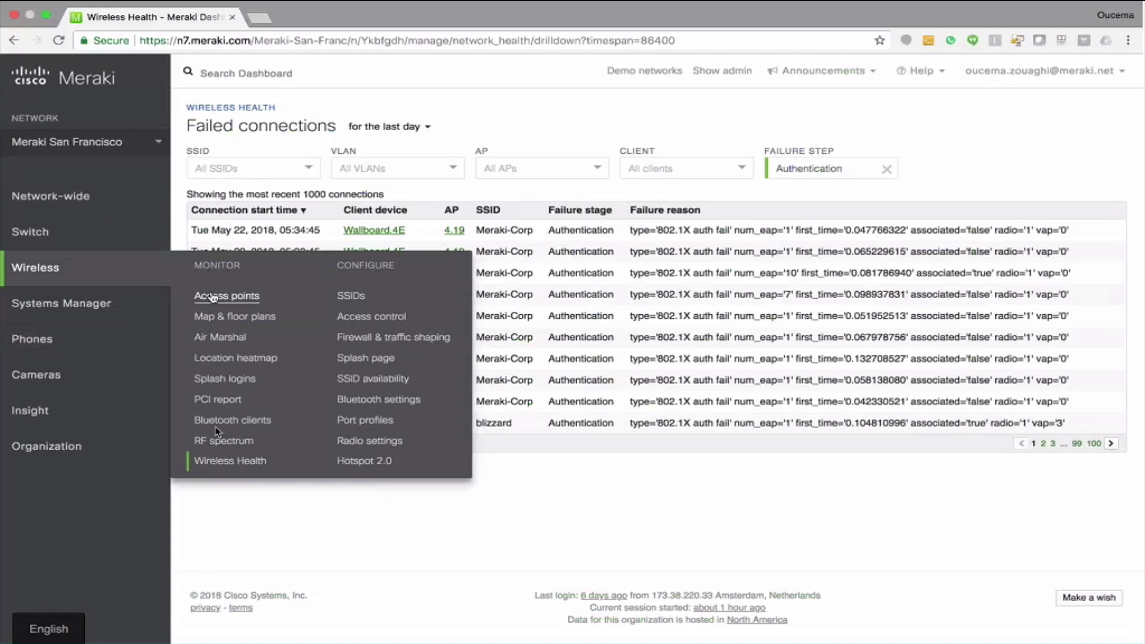
pyautogui.click(219, 462)
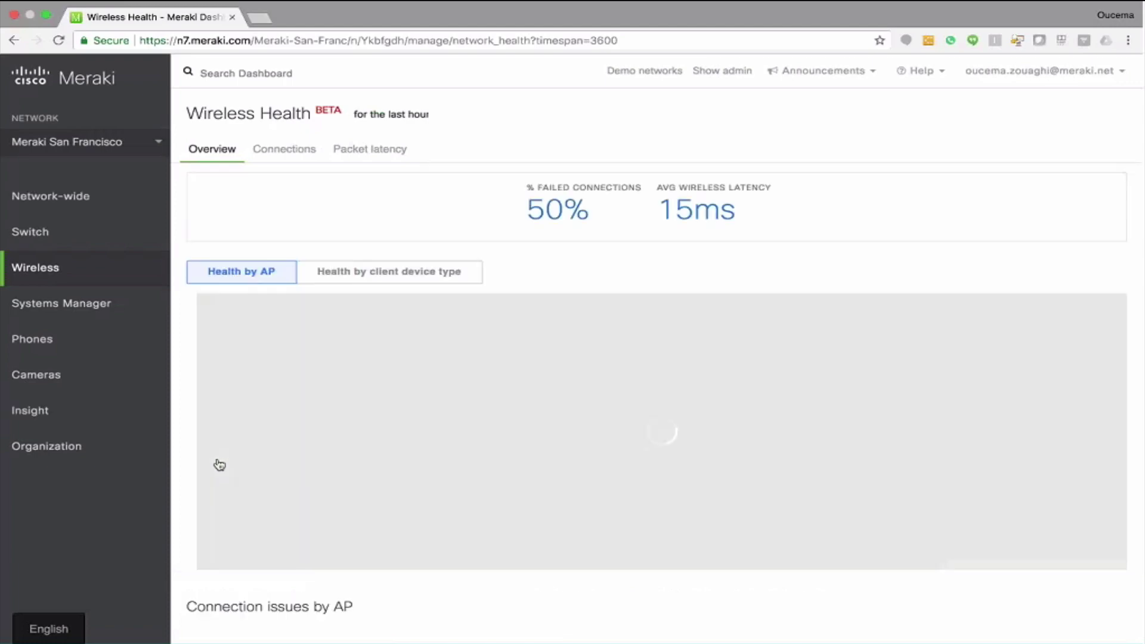
pyautogui.scroll(-3, 362, 298)
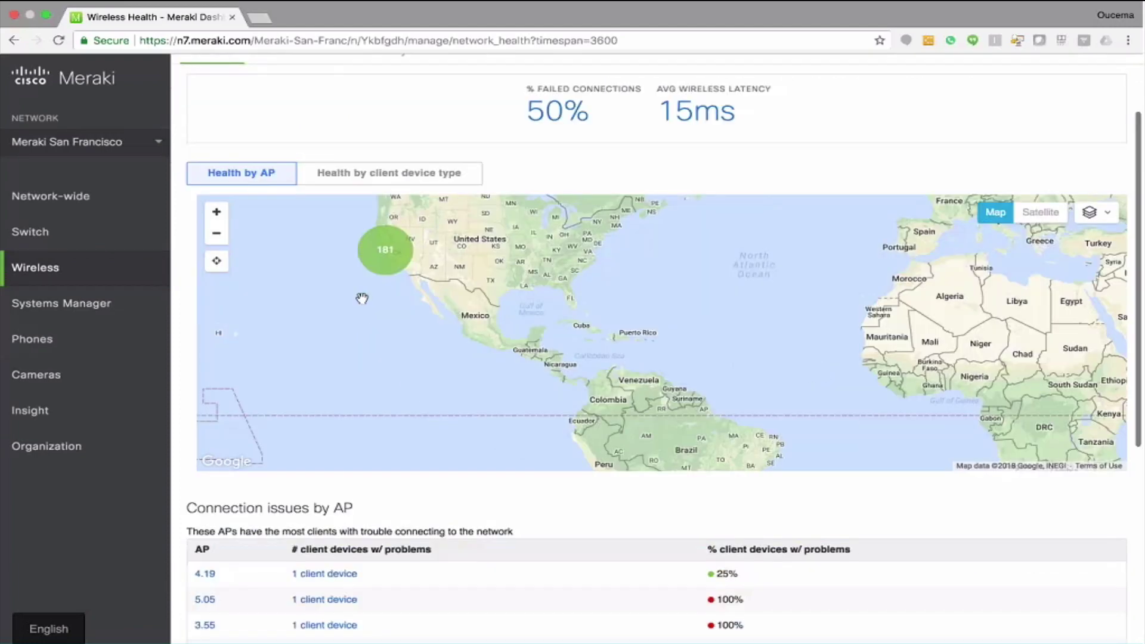
pyautogui.scroll(3, 362, 298)
pyautogui.click(377, 153)
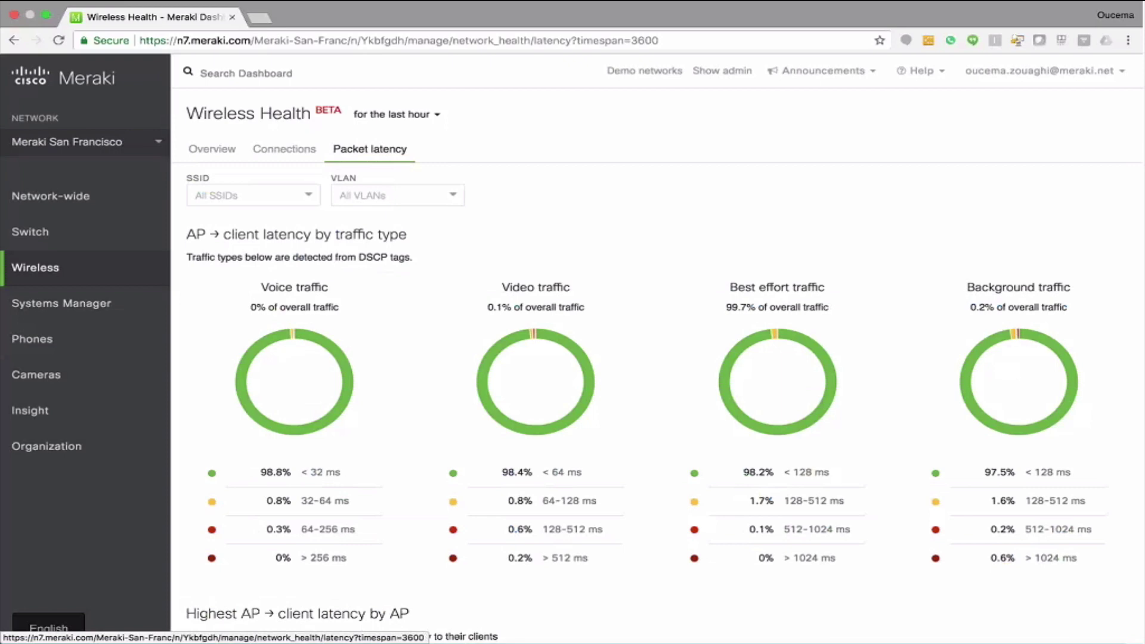
# Examine the AP-to-client latency by traffic type, by AP and by client device type for the last hour.
pyautogui.scroll(-3, 385, 371)
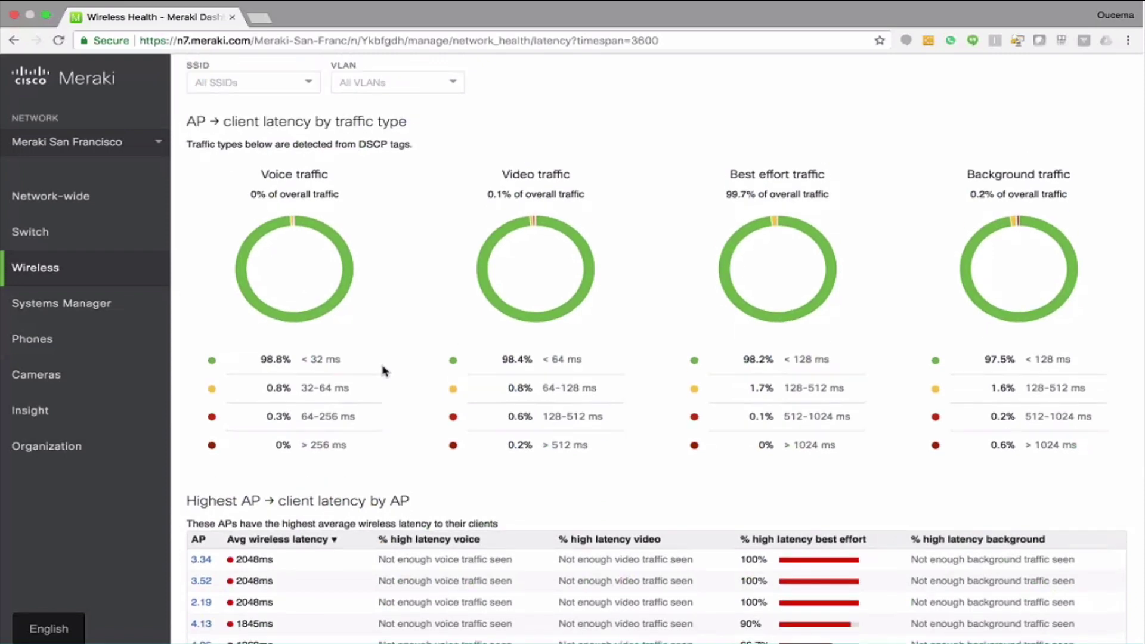
pyautogui.scroll(-1, 385, 371)
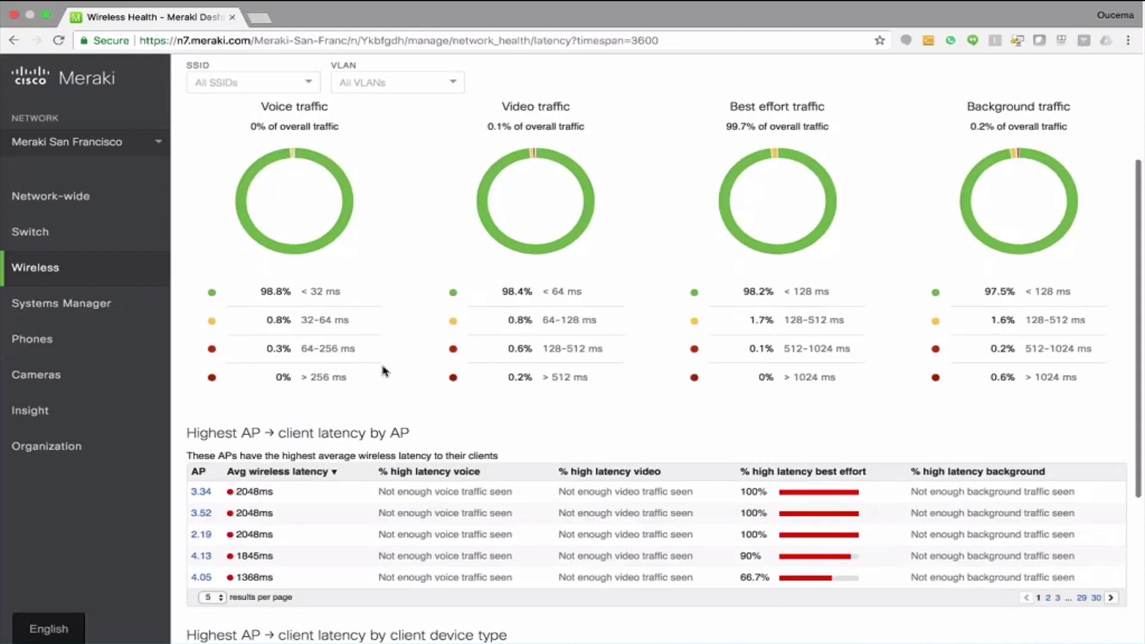
pyautogui.scroll(-1, 385, 371)
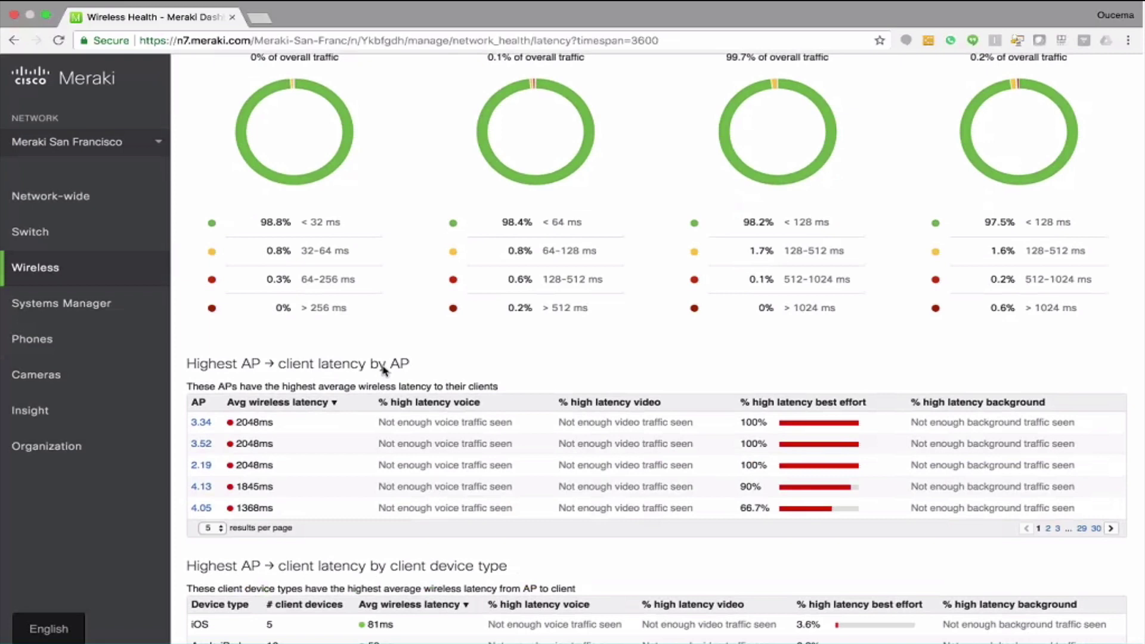
pyautogui.scroll(5, 383, 370)
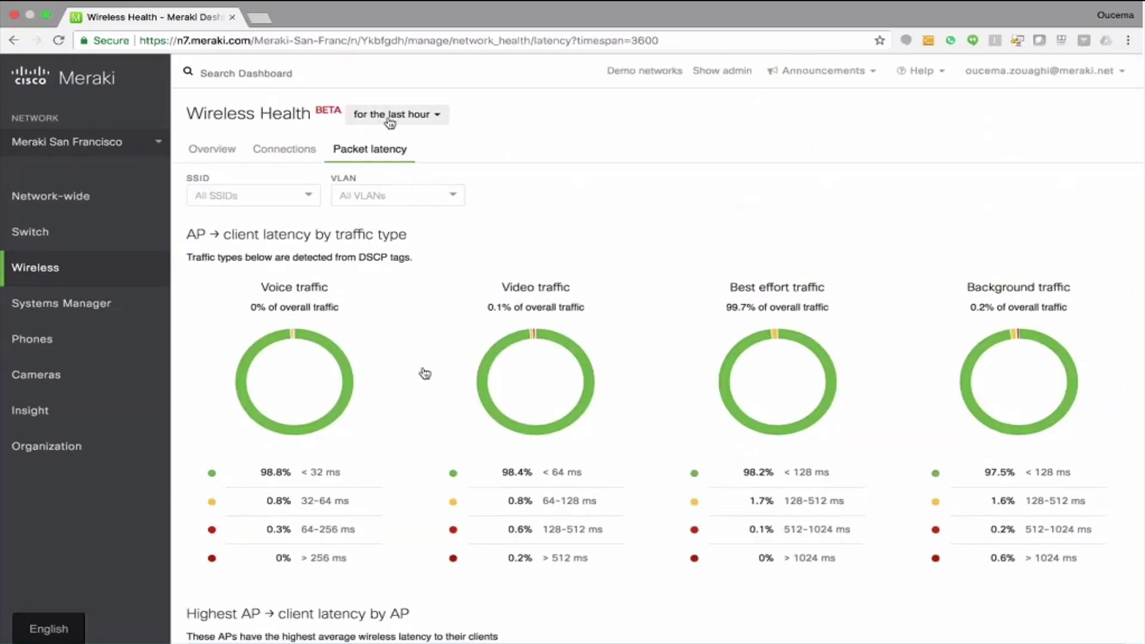
pyautogui.scroll(-3, 422, 373)
pyautogui.scroll(3, 450, 214)
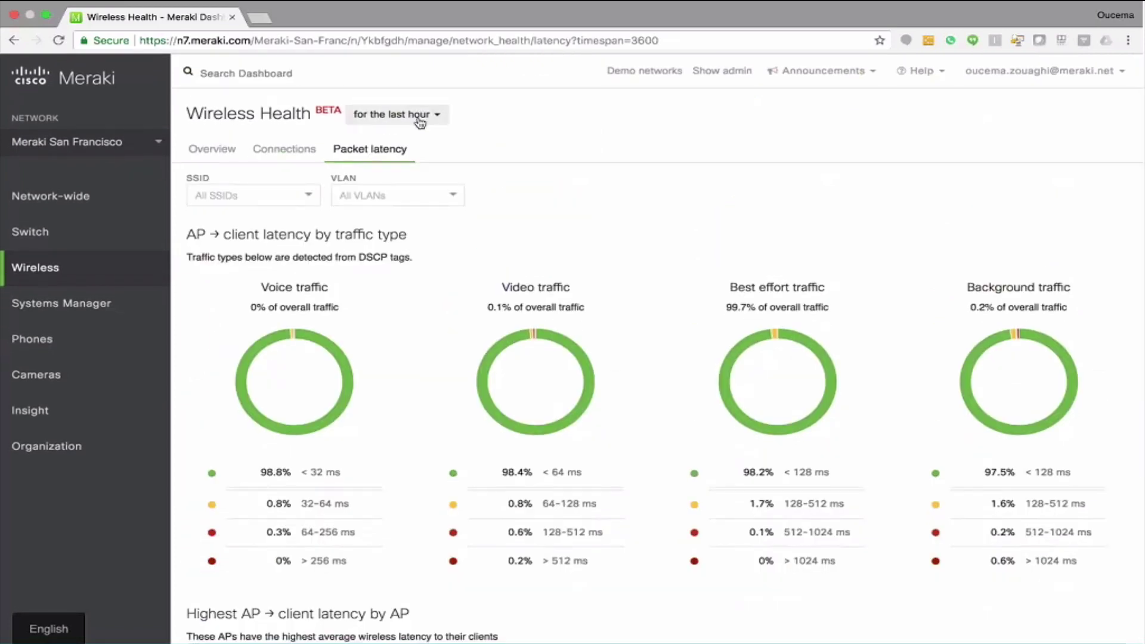
pyautogui.scroll(-6, 428, 397)
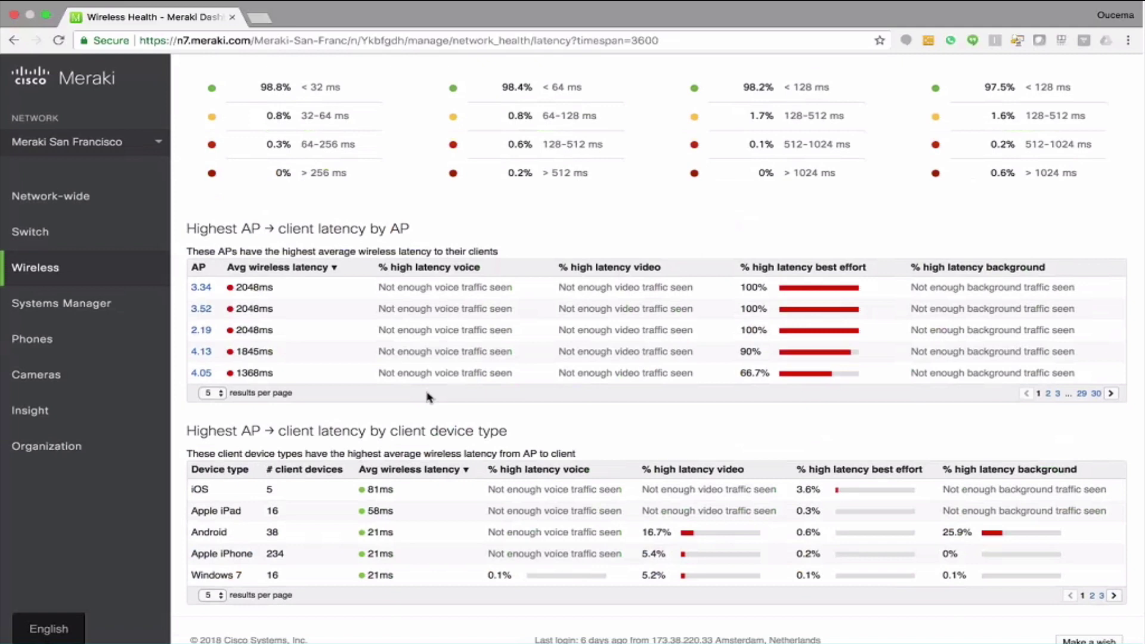
pyautogui.scroll(6, 427, 397)
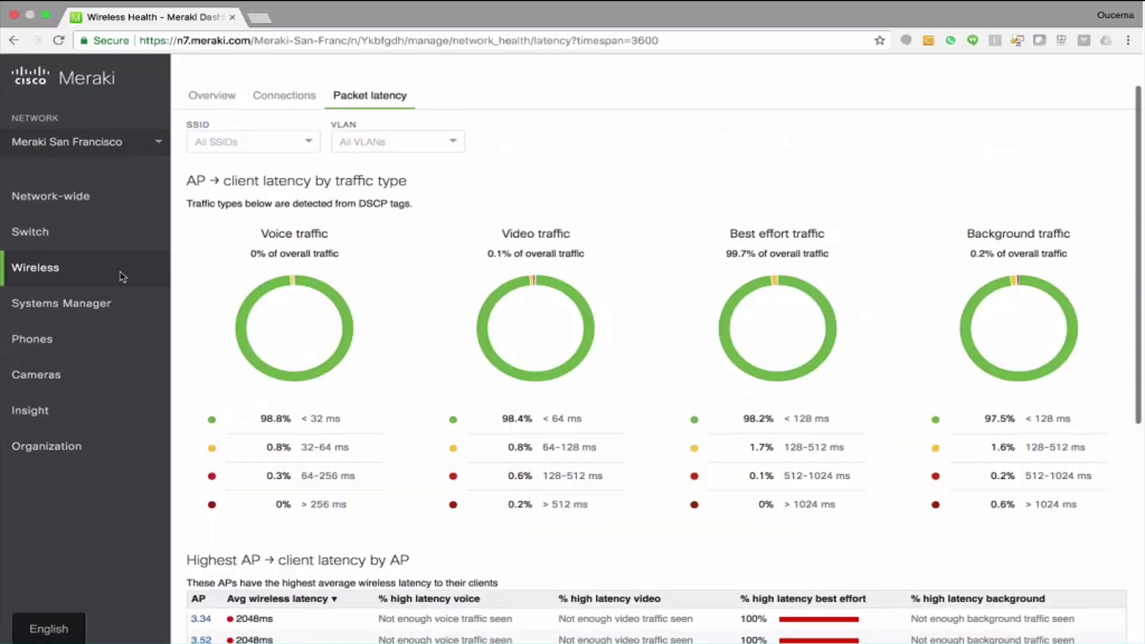
# Go to the wireless radio settings, dismiss the welcome tour and review the available RF profiles.
pyautogui.moveTo(91, 263)
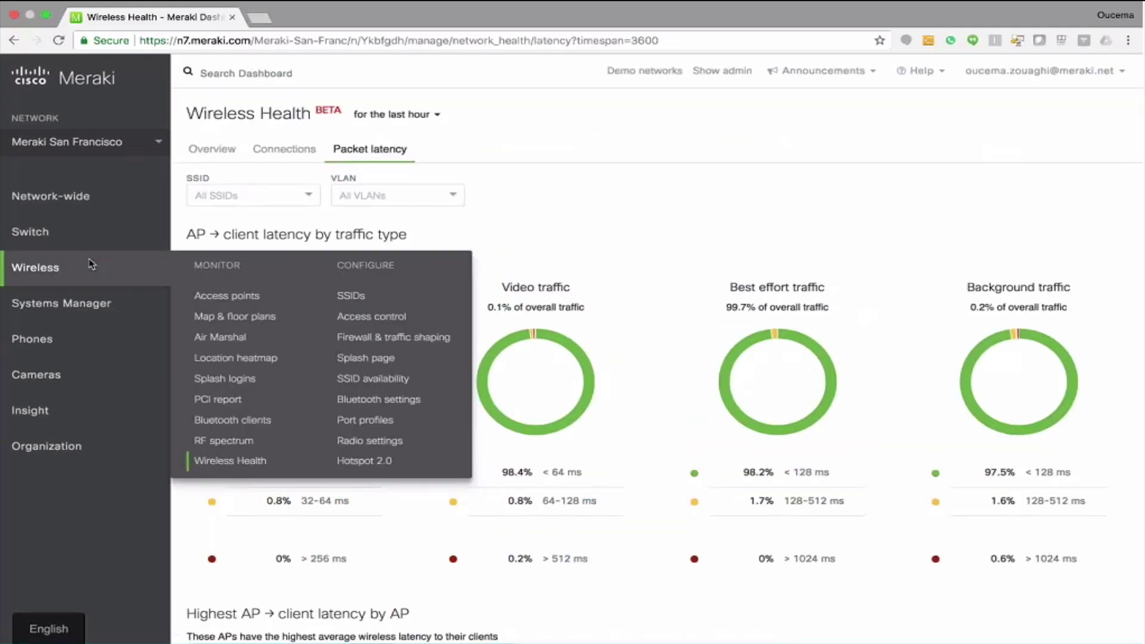
pyautogui.click(361, 446)
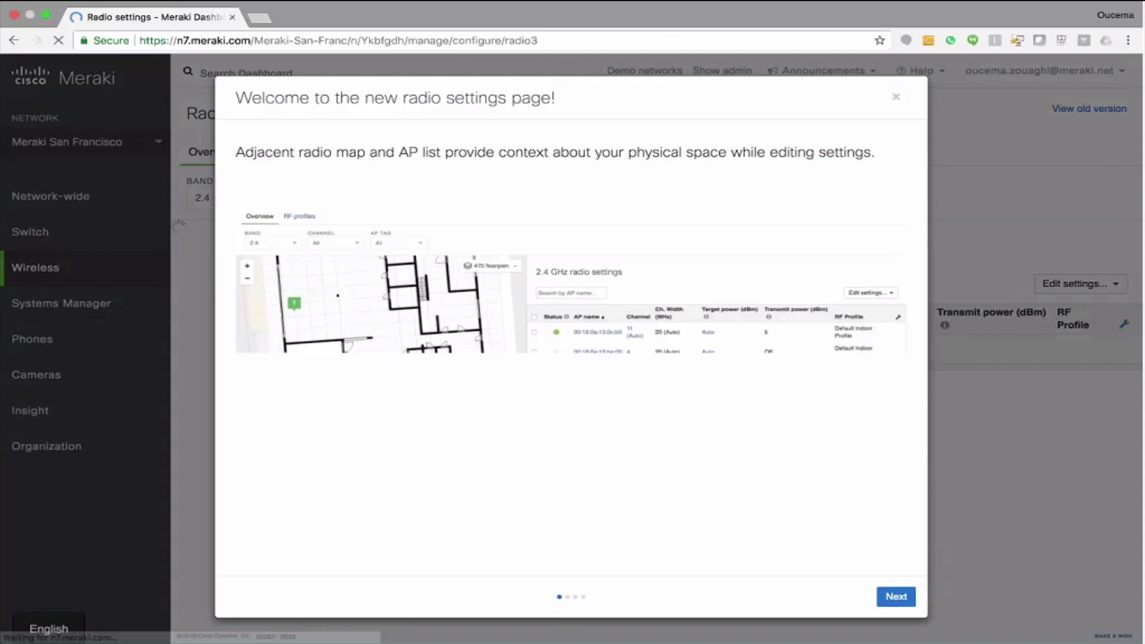
pyautogui.press('Escape')
pyautogui.click(292, 156)
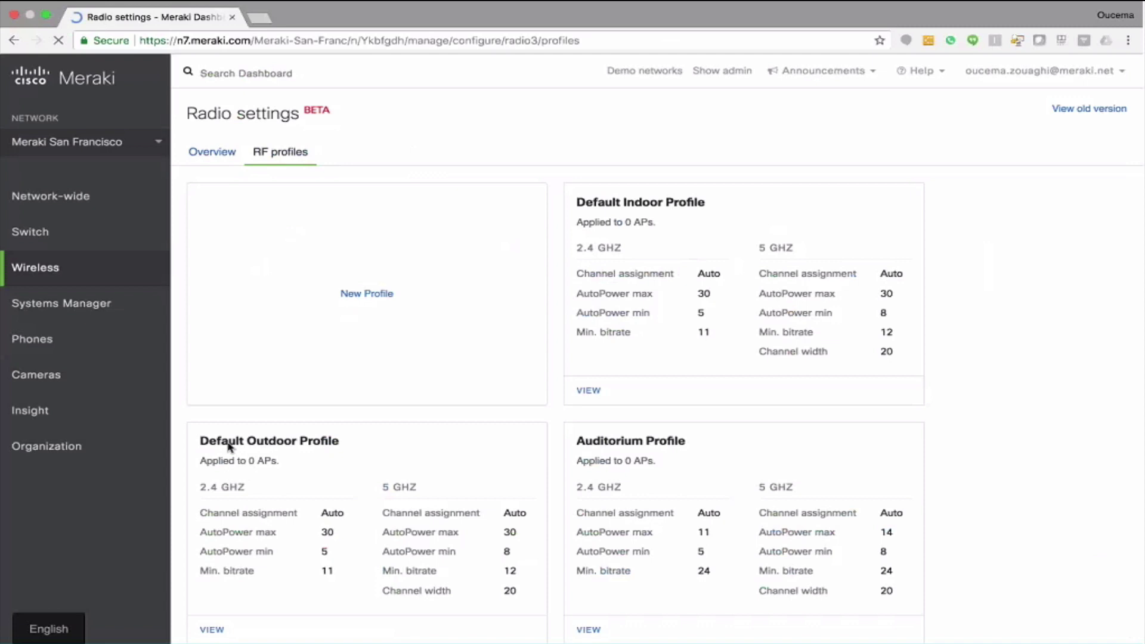
pyautogui.scroll(-2, 229, 447)
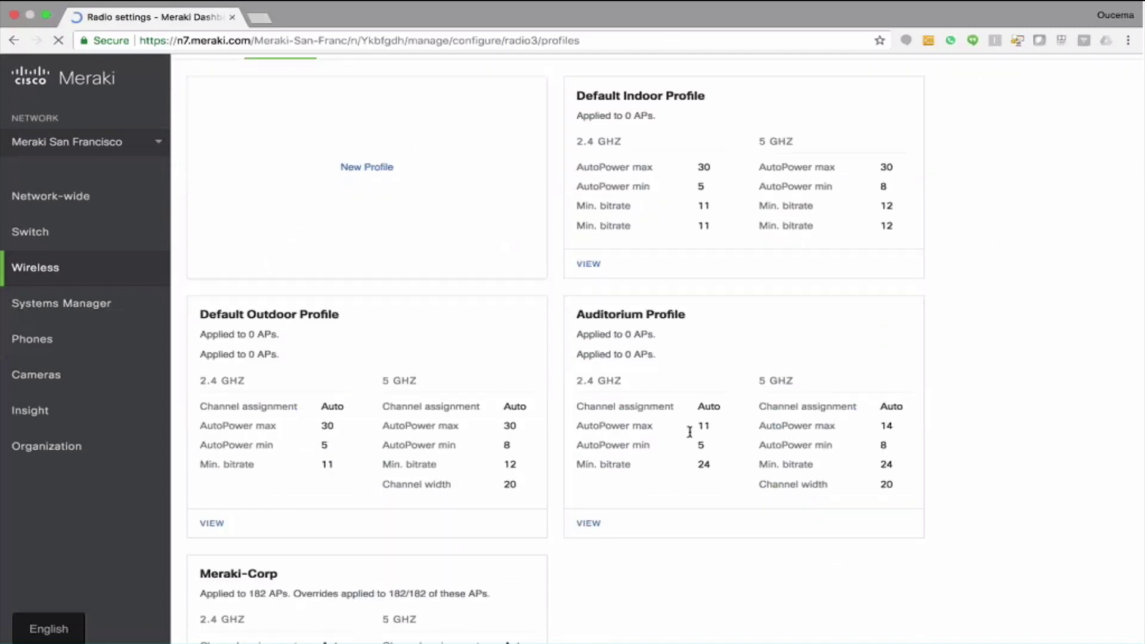
pyautogui.scroll(-3, 691, 434)
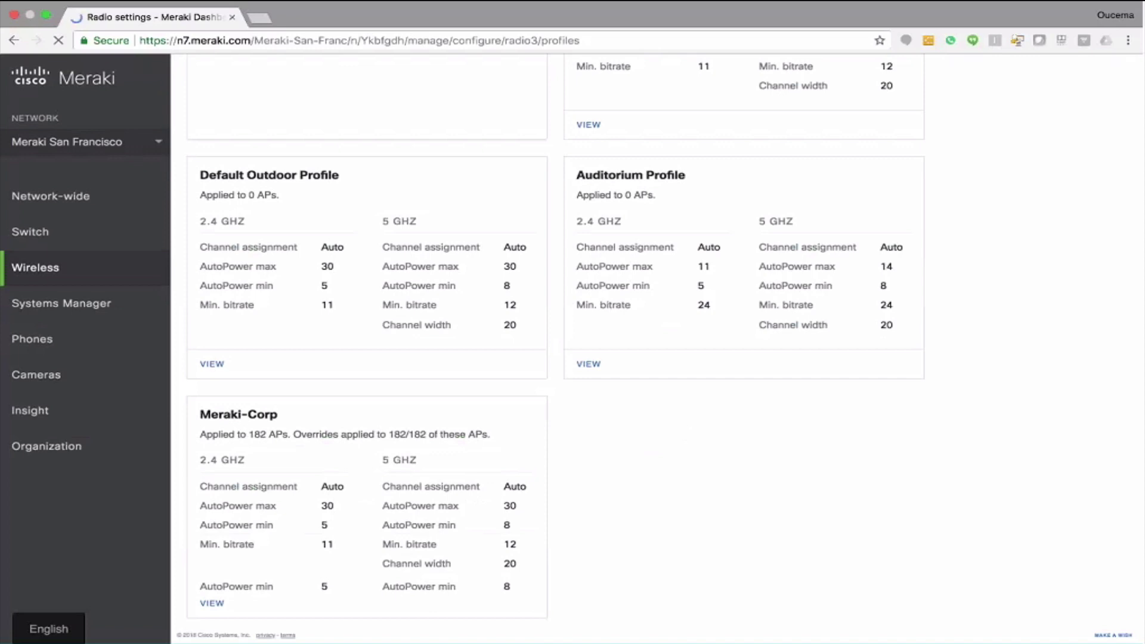
# Open the Auditorium Profile and review its band selection, minimum bitrate and client balancing settings.
pyautogui.click(596, 365)
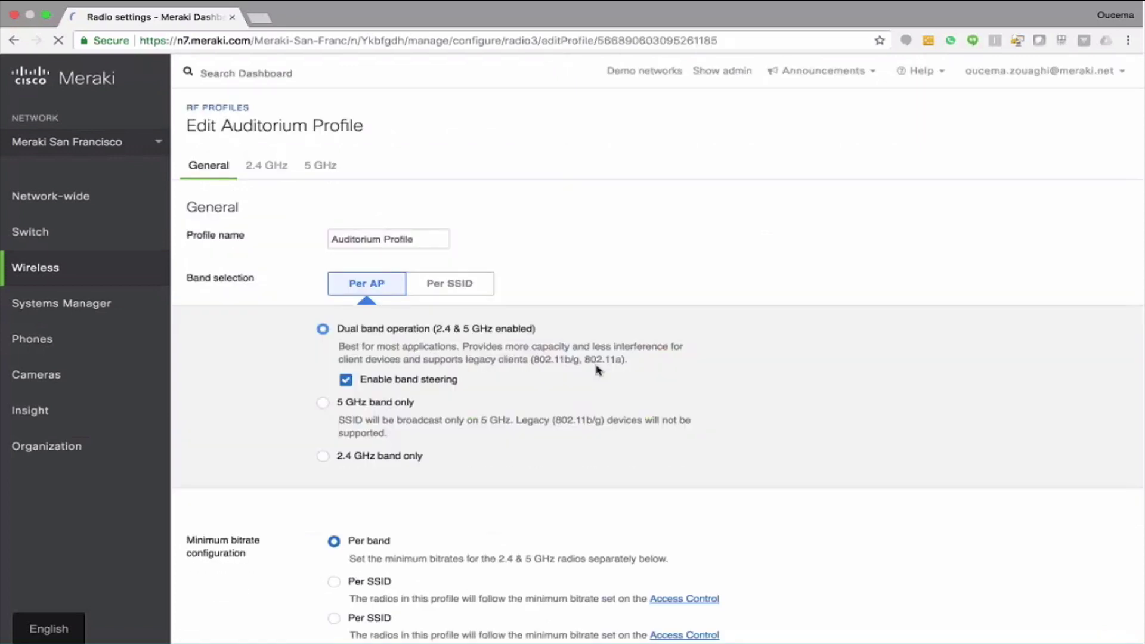
pyautogui.scroll(-3, 456, 240)
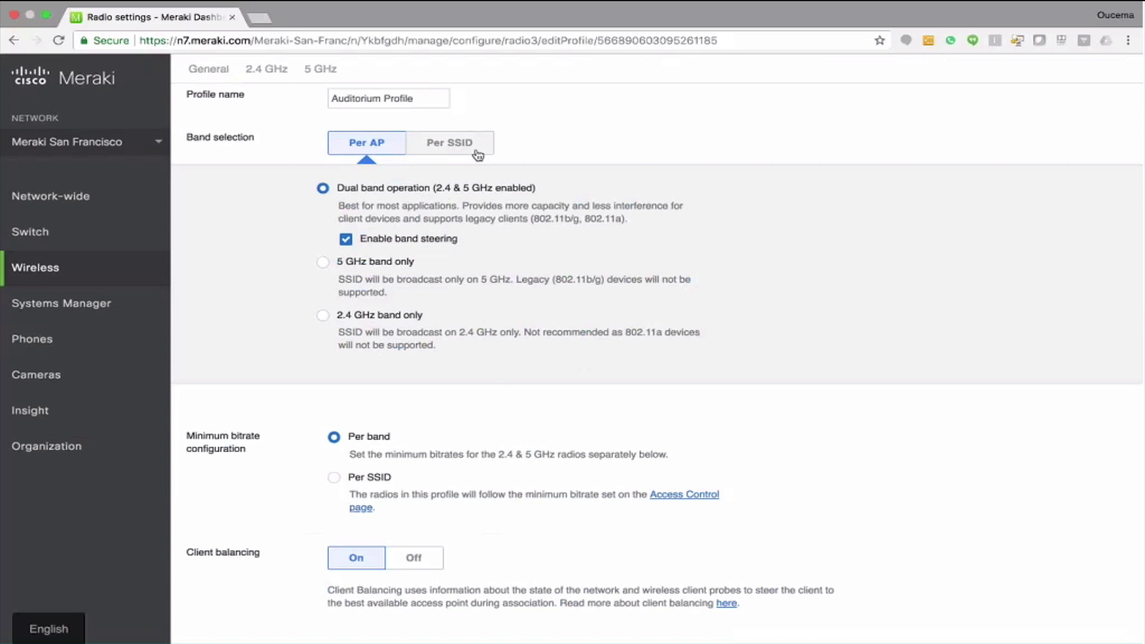
pyautogui.scroll(-2, 459, 218)
pyautogui.scroll(-1, 458, 218)
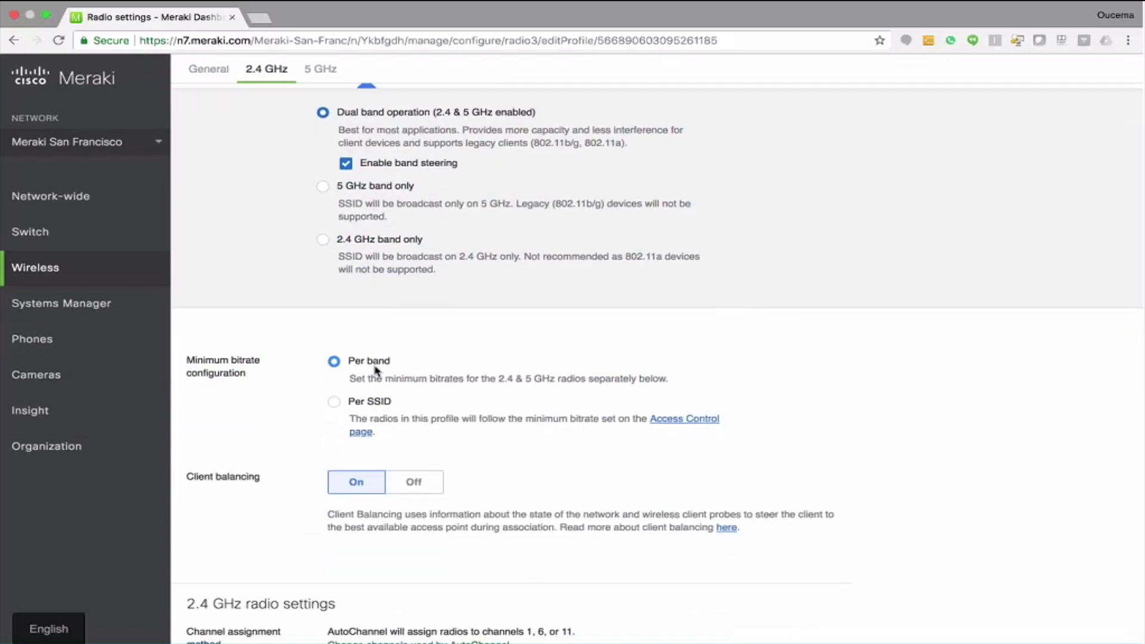
pyautogui.scroll(-3, 376, 370)
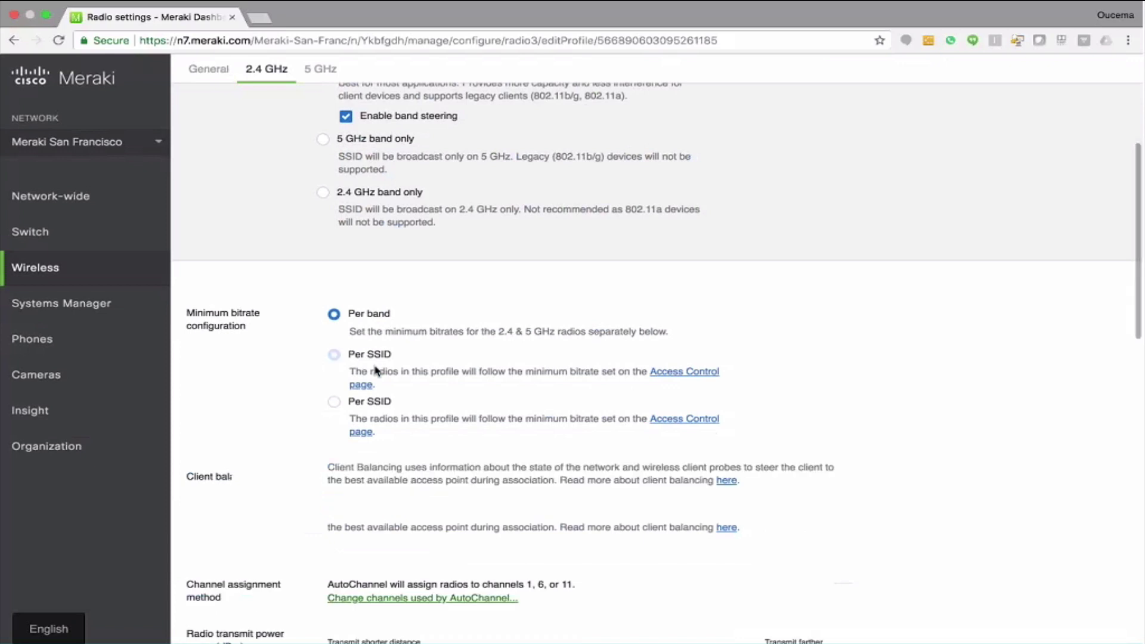
pyautogui.scroll(-1, 375, 370)
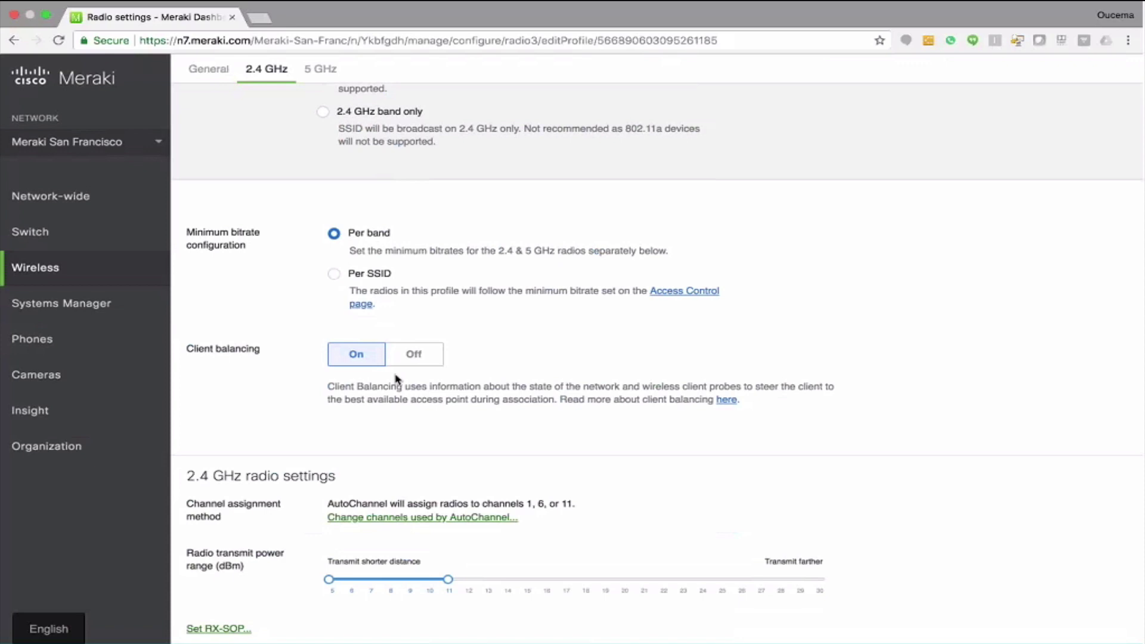
# View the 2.4 GHz channels used by AutoChannel and close the channel selection without changing it.
pyautogui.scroll(-2, 396, 378)
pyautogui.scroll(-4, 396, 379)
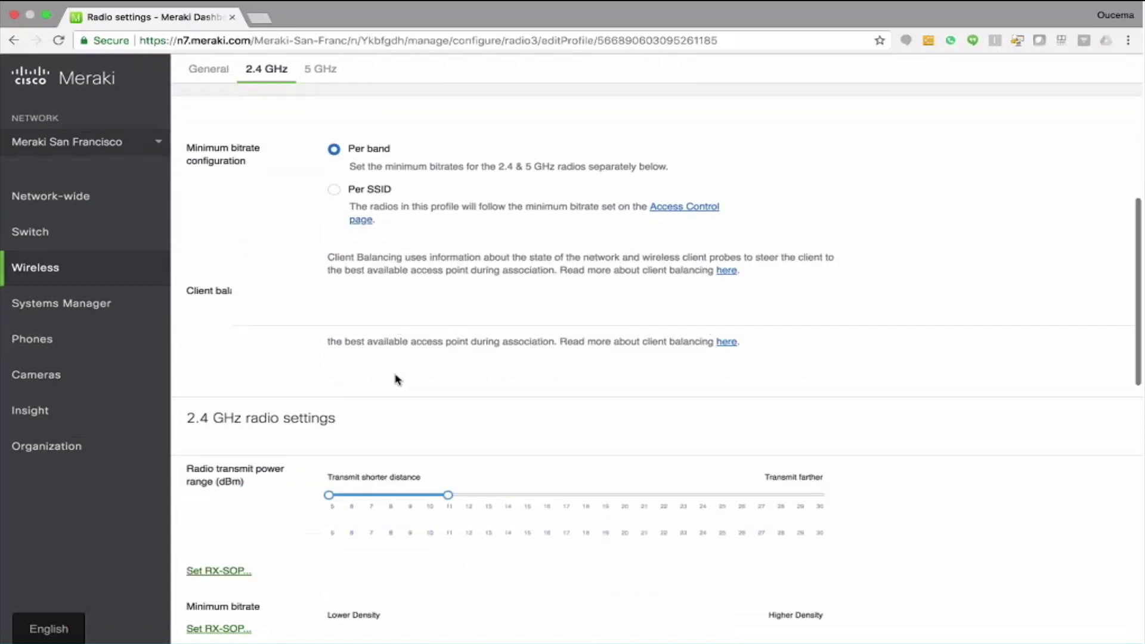
pyautogui.click(390, 392)
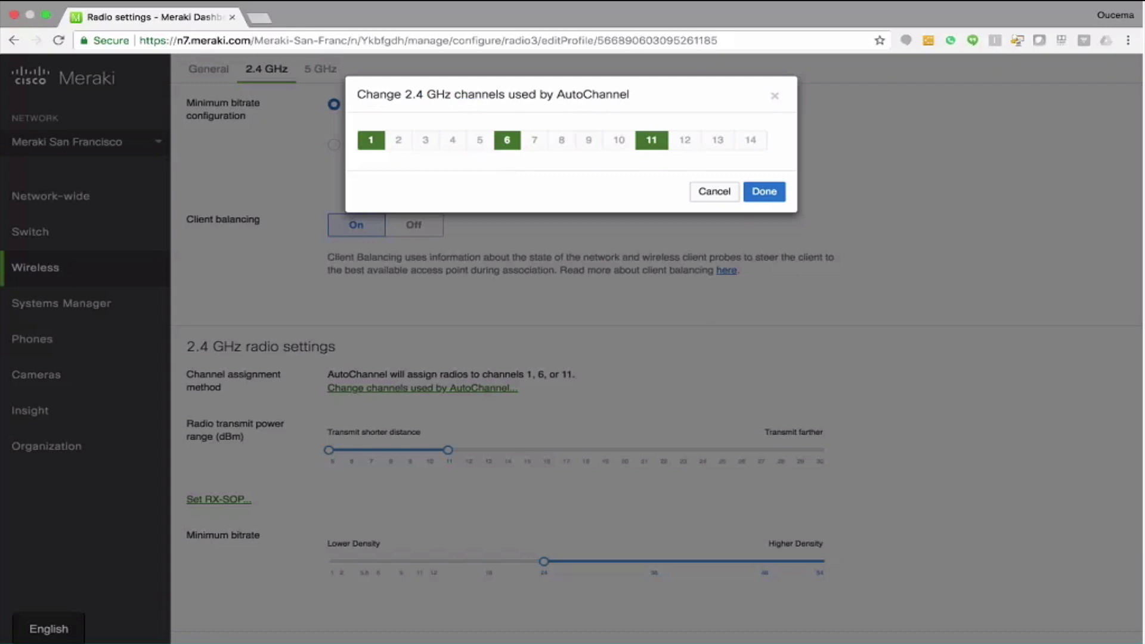
pyautogui.click(722, 188)
# Reveal the minimum received power (RX-SOP) option in the 2.4 GHz radio settings, proceeding past the caution.
pyautogui.scroll(-1, 210, 460)
pyautogui.scroll(-1, 210, 460)
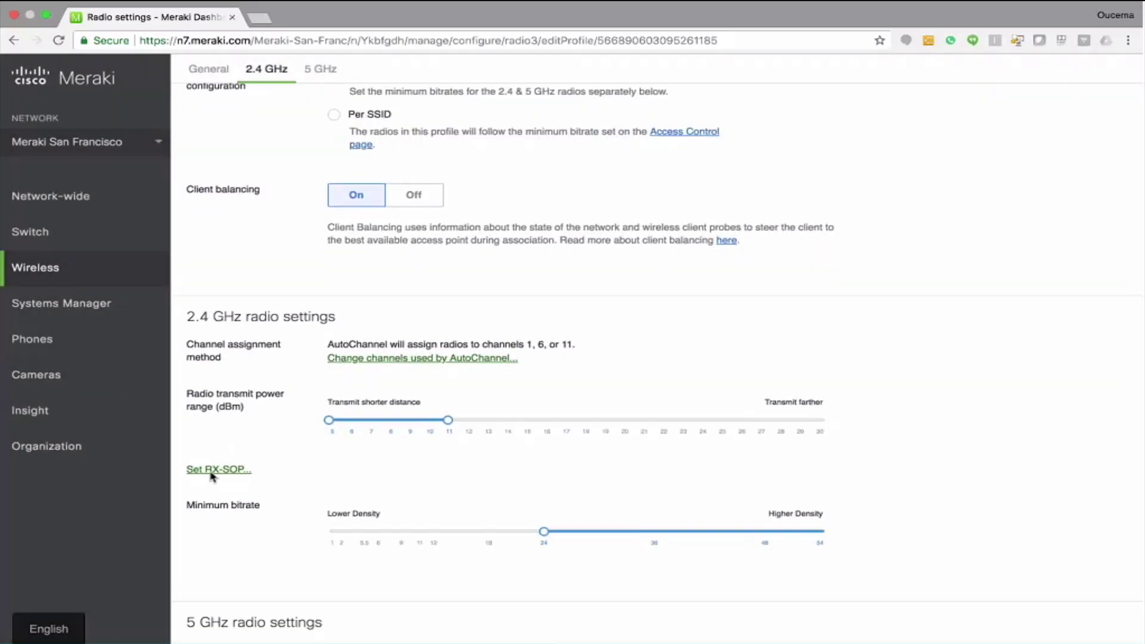
pyautogui.click(212, 471)
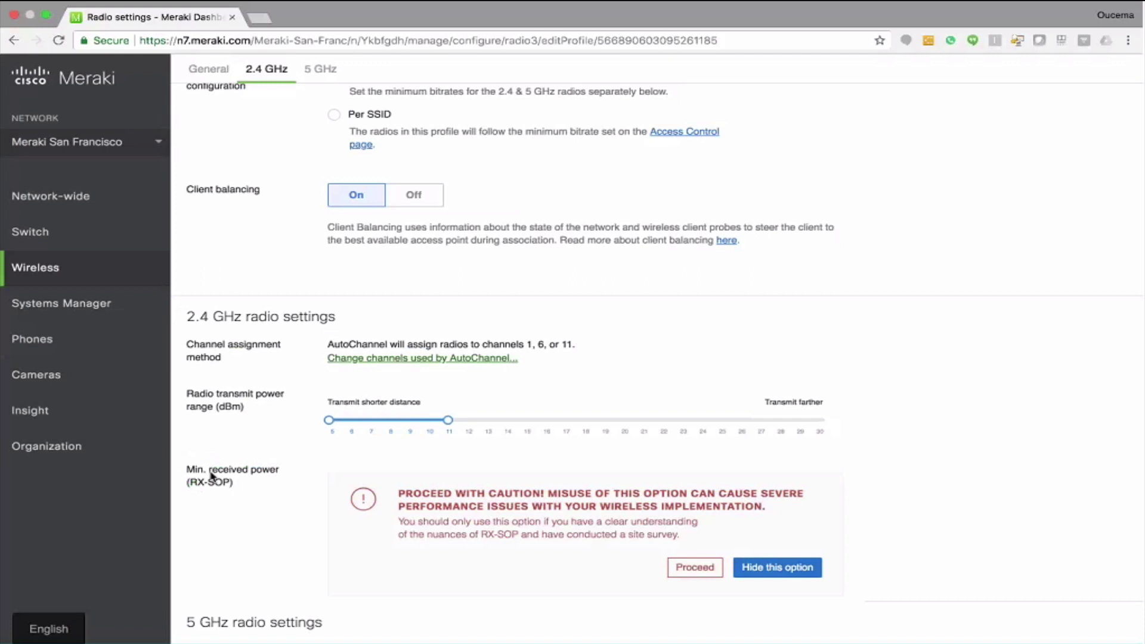
pyautogui.scroll(-3, 263, 493)
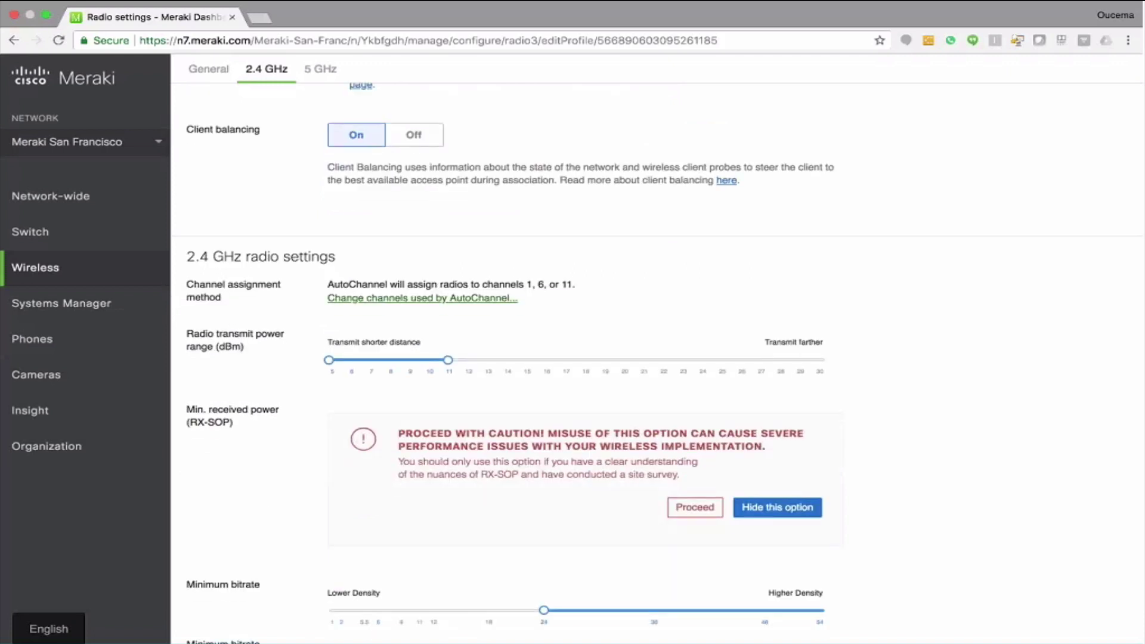
pyautogui.click(701, 507)
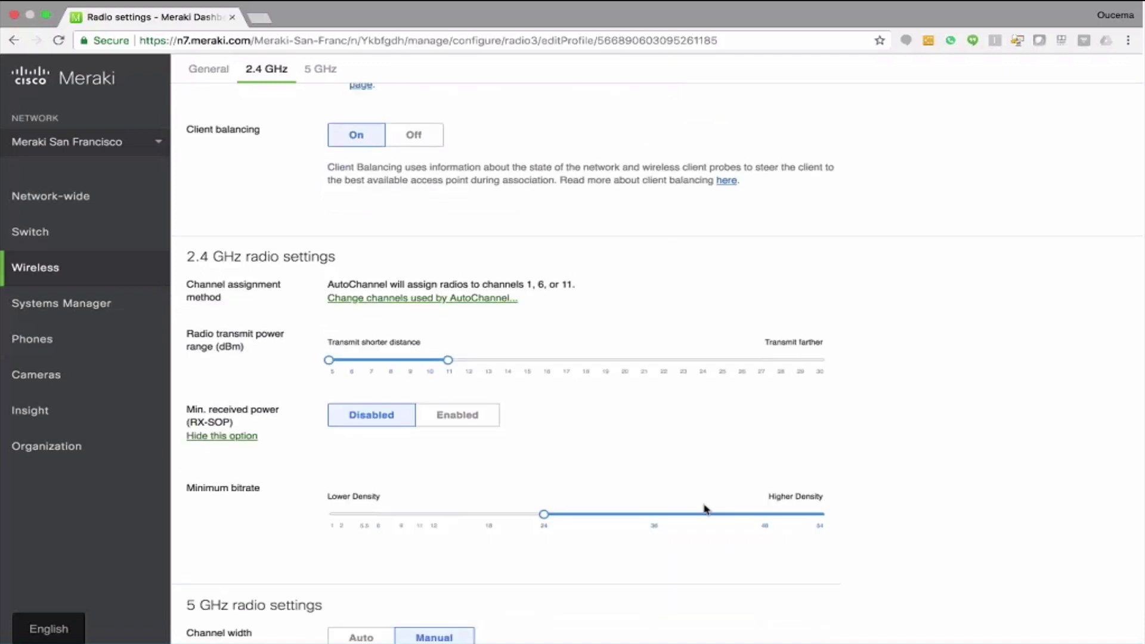
pyautogui.scroll(-2, 705, 509)
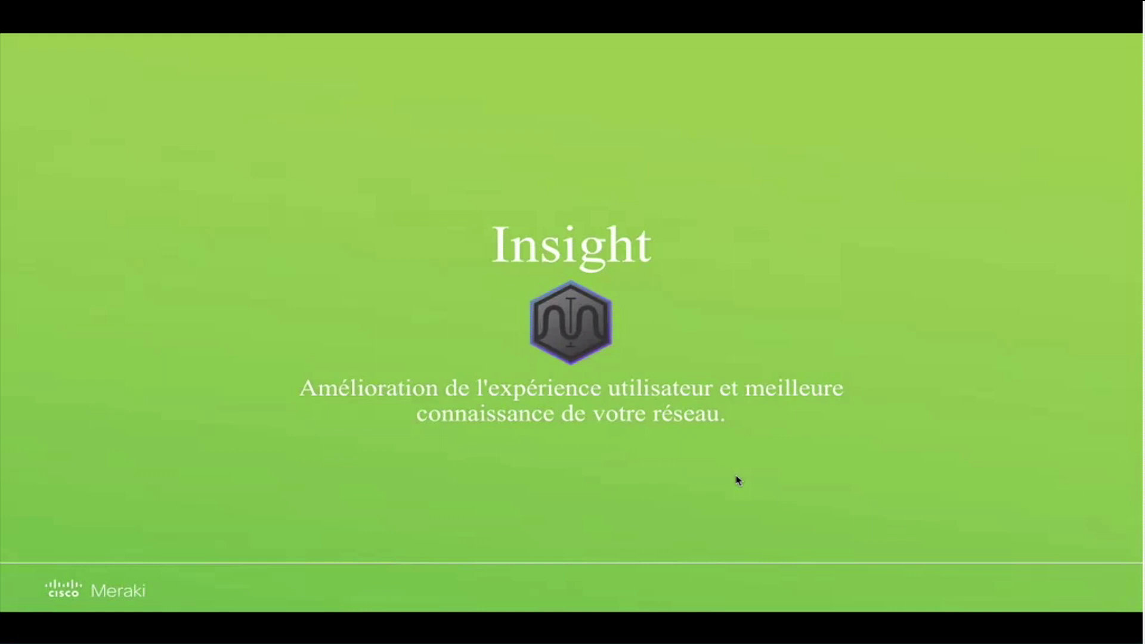
# Advance the slide show from the Insight title slide to the Nouveau : Meraki Insight slide.
pyautogui.press('Right')
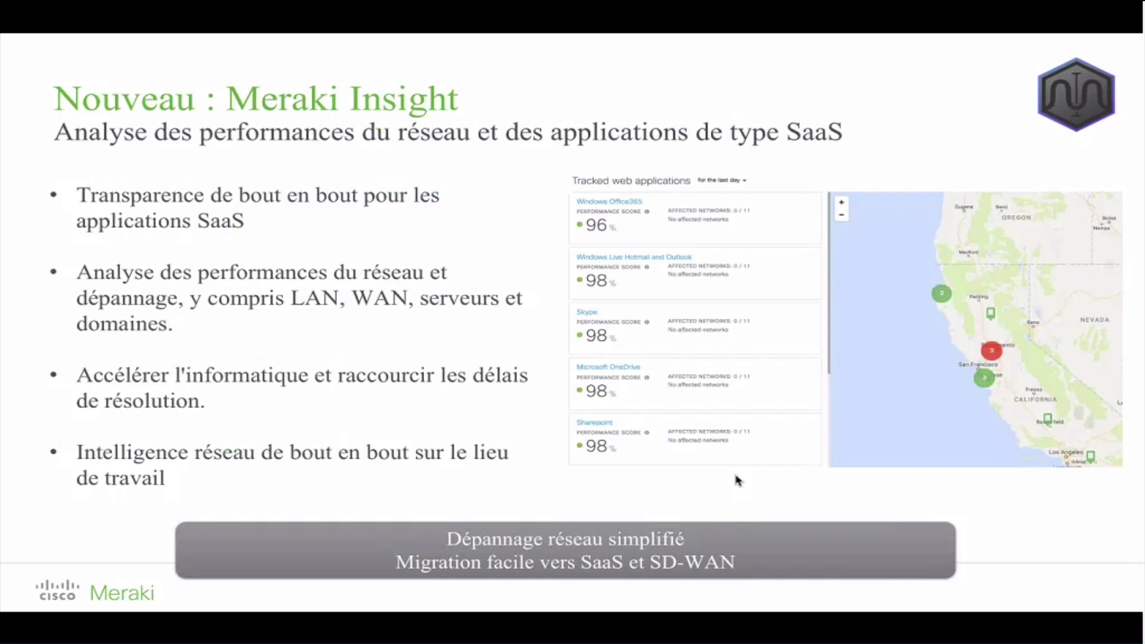
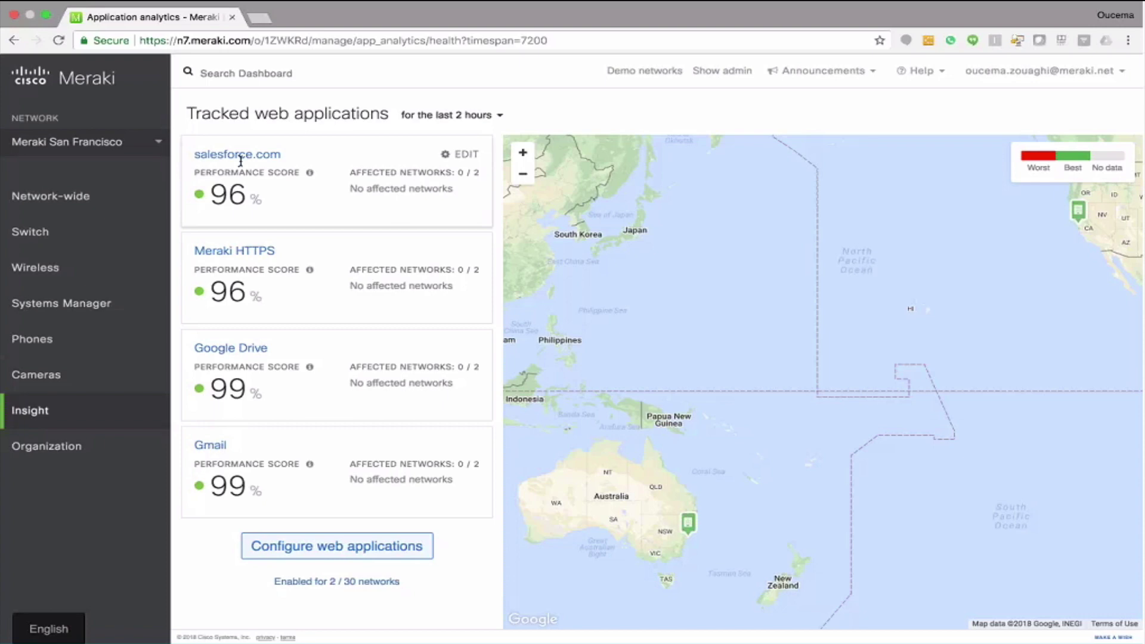
# Open the salesforce.com performance details, compare the Meraki Sydney and Meraki San Francisco networks and show both on the map.
pyautogui.moveTo(228, 197)
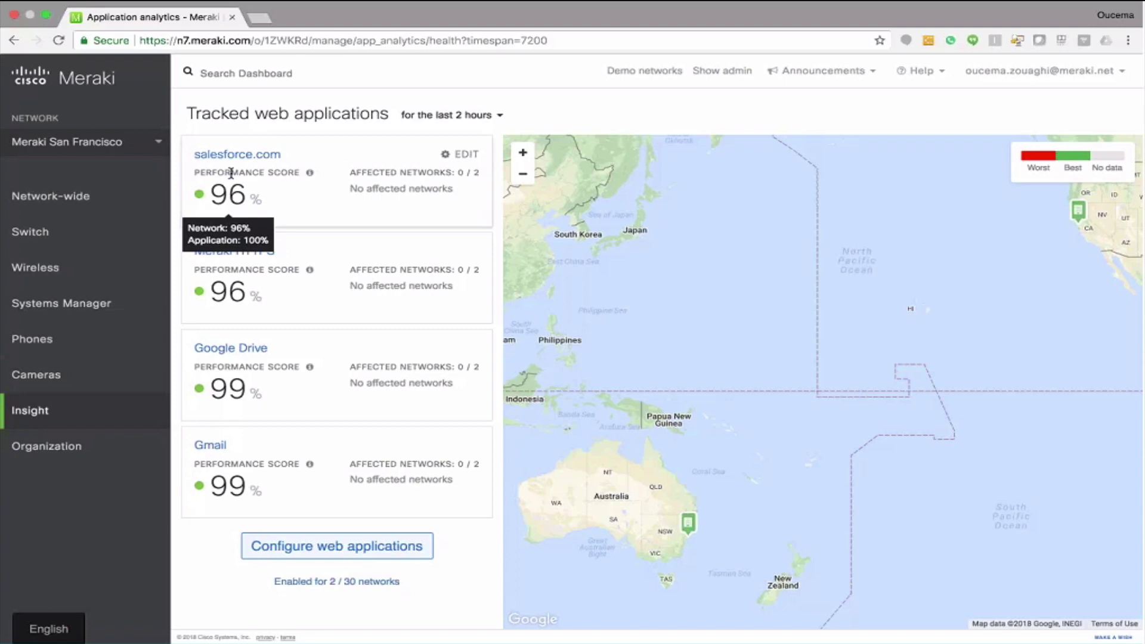
pyautogui.click(233, 155)
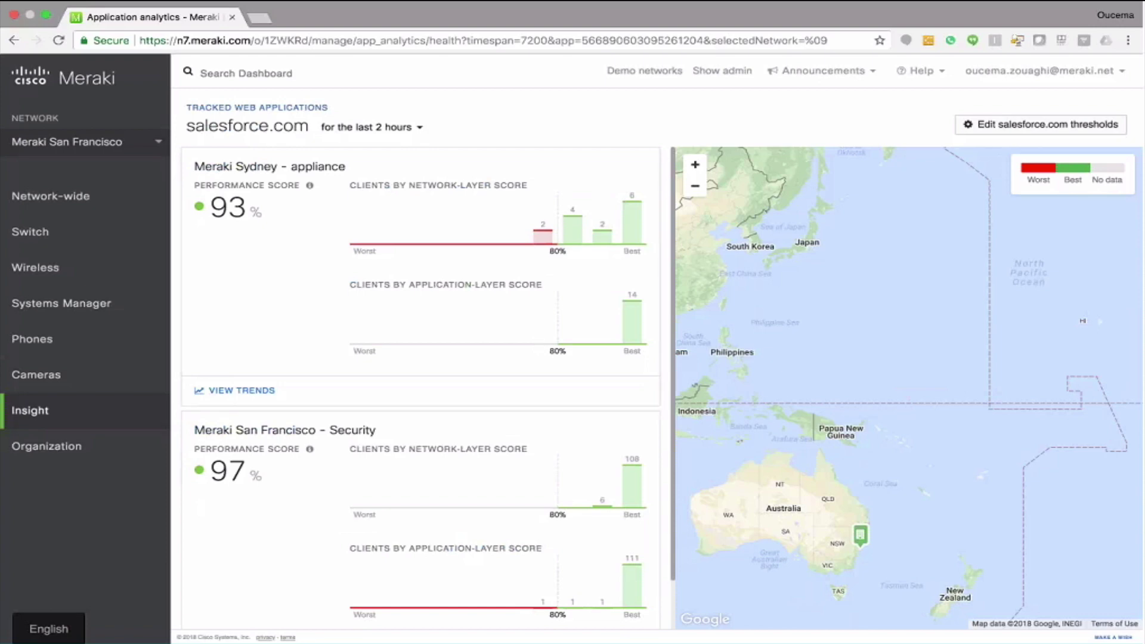
pyautogui.moveTo(301, 255)
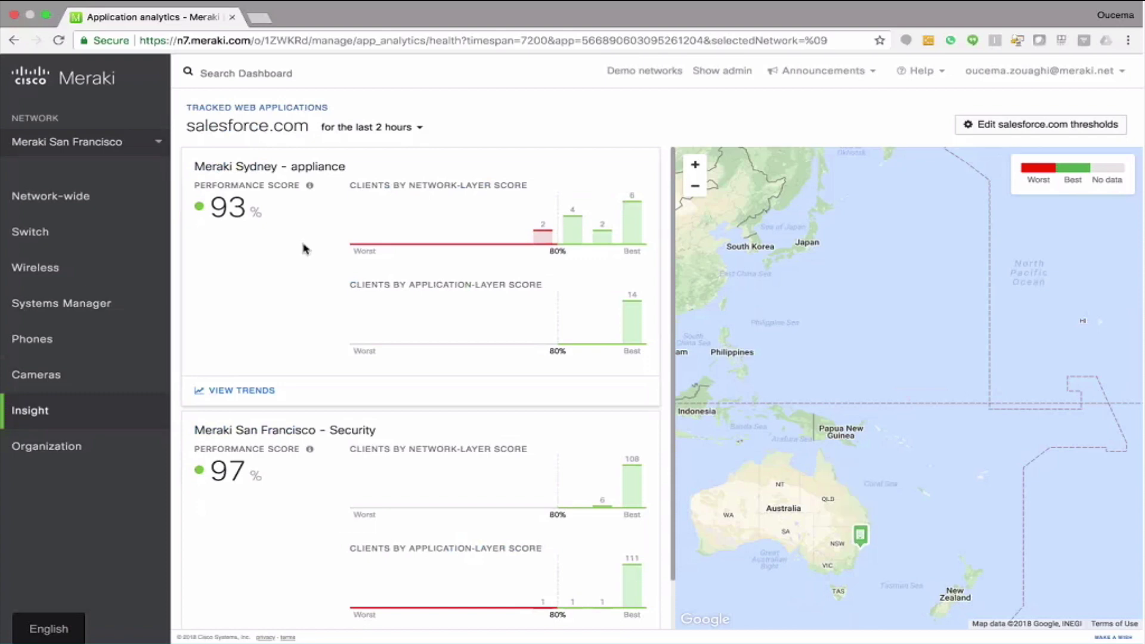
pyautogui.scroll(-1, 245, 506)
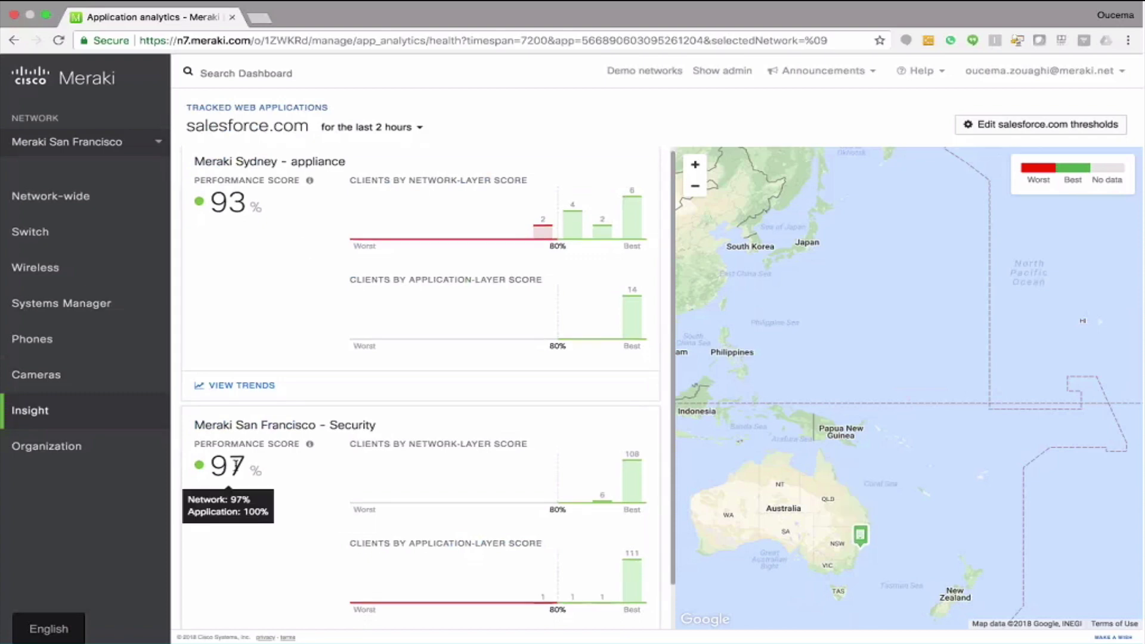
pyautogui.click(696, 187)
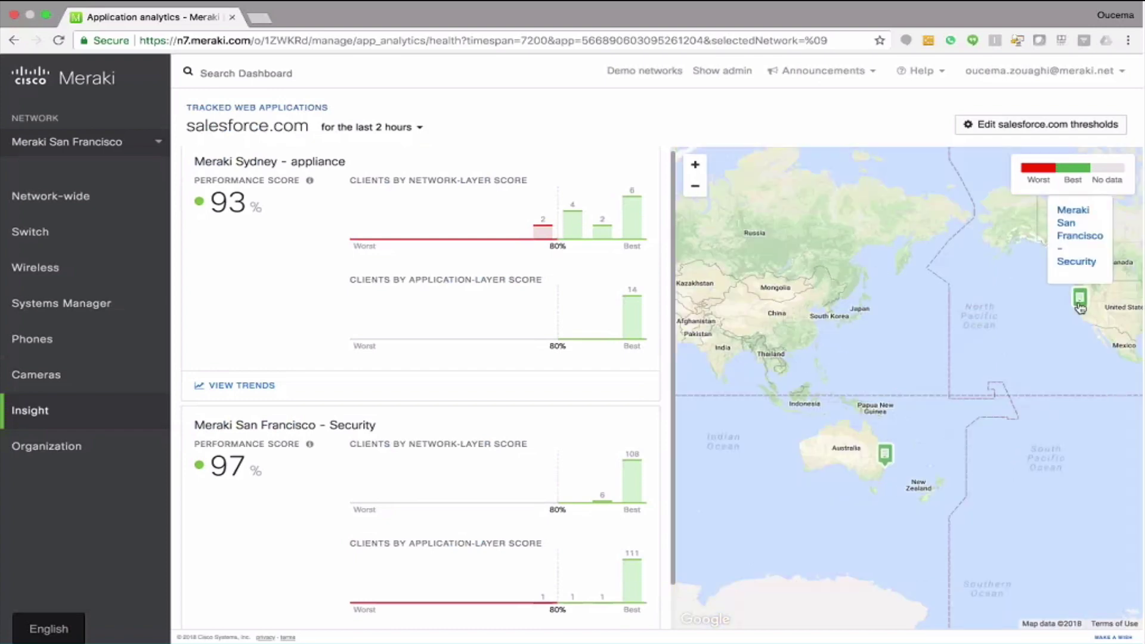
# View the salesforce.com trends for the Meraki Sydney appliance and list its clients from lowest to highest score.
pyautogui.moveTo(887, 458)
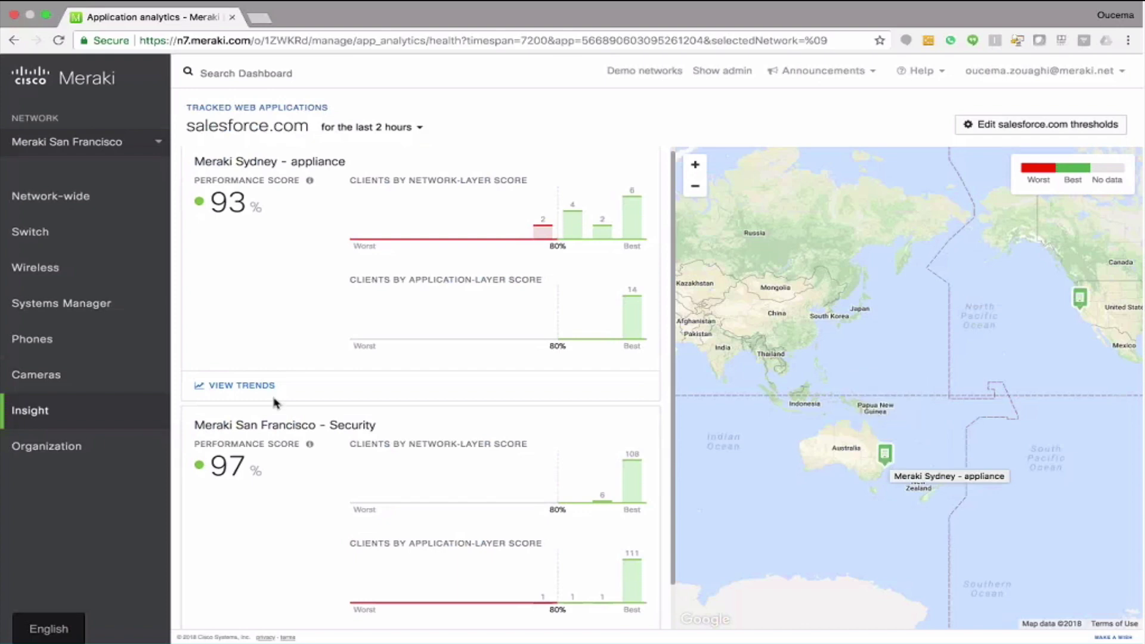
pyautogui.click(242, 386)
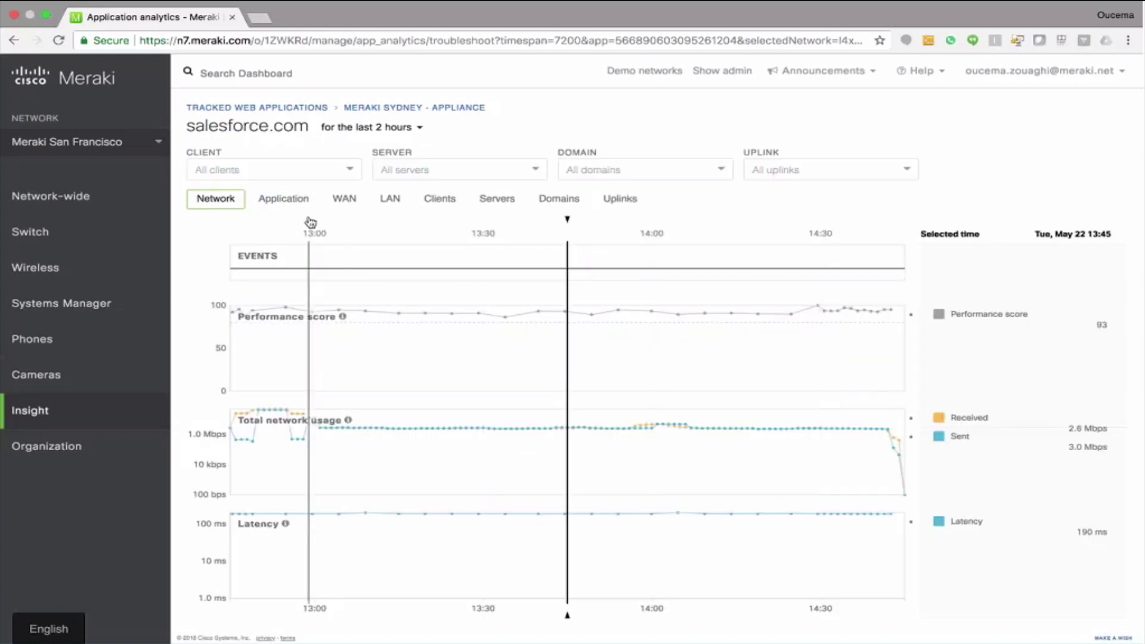
pyautogui.click(436, 204)
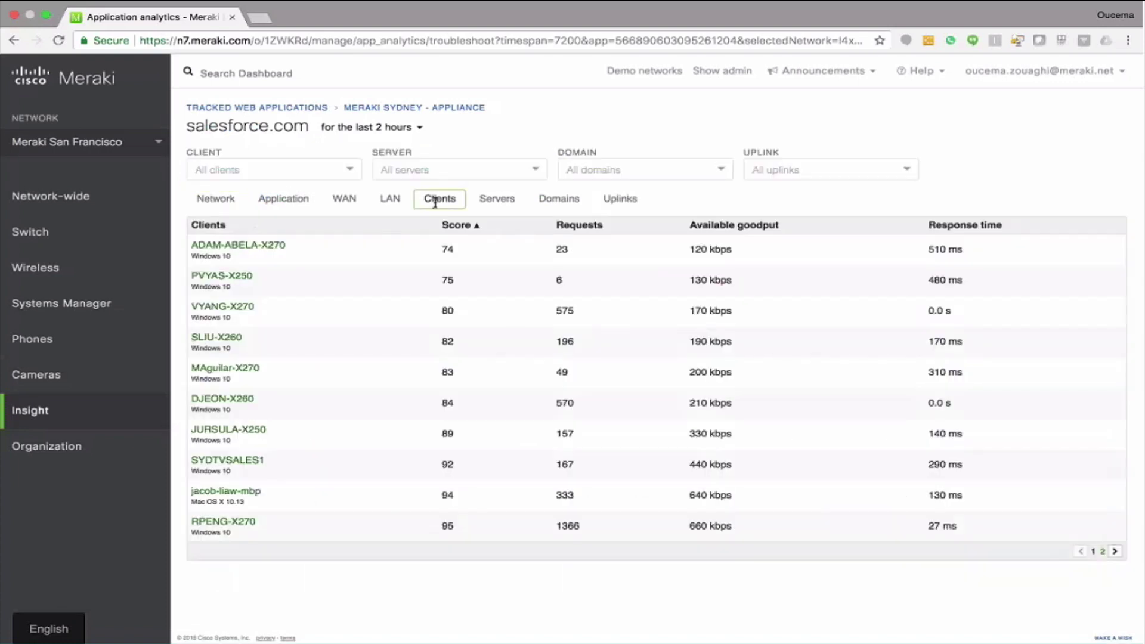
pyautogui.click(451, 229)
pyautogui.click(450, 228)
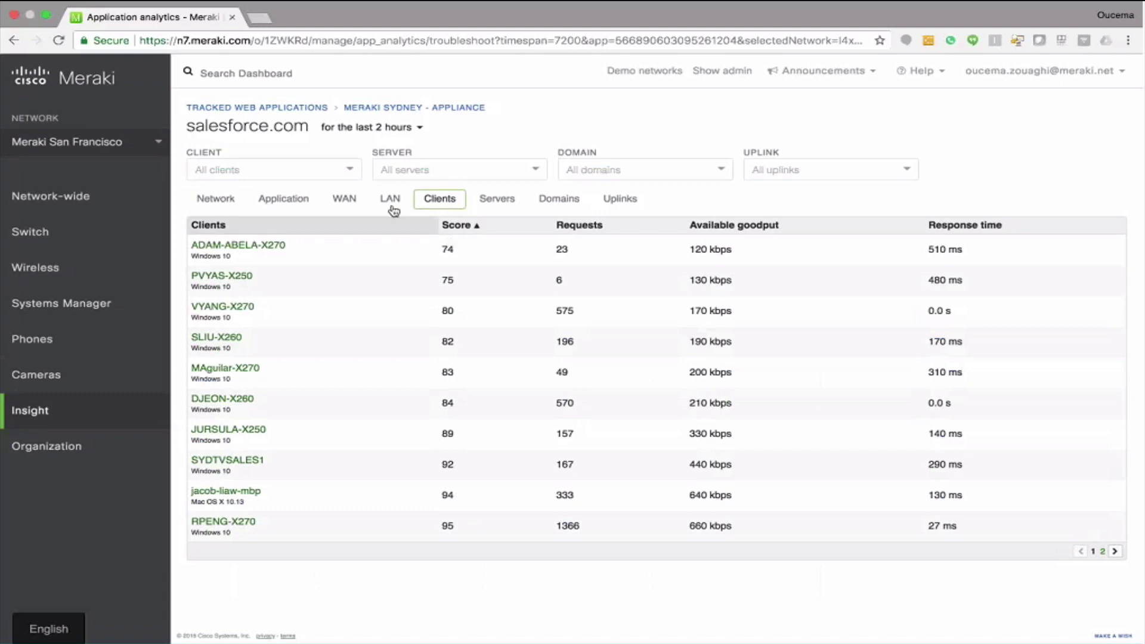
# Show only the client with the lowest score and inspect its WAN charts at 13:09, 13:57 and 13:37.
pyautogui.click(257, 249)
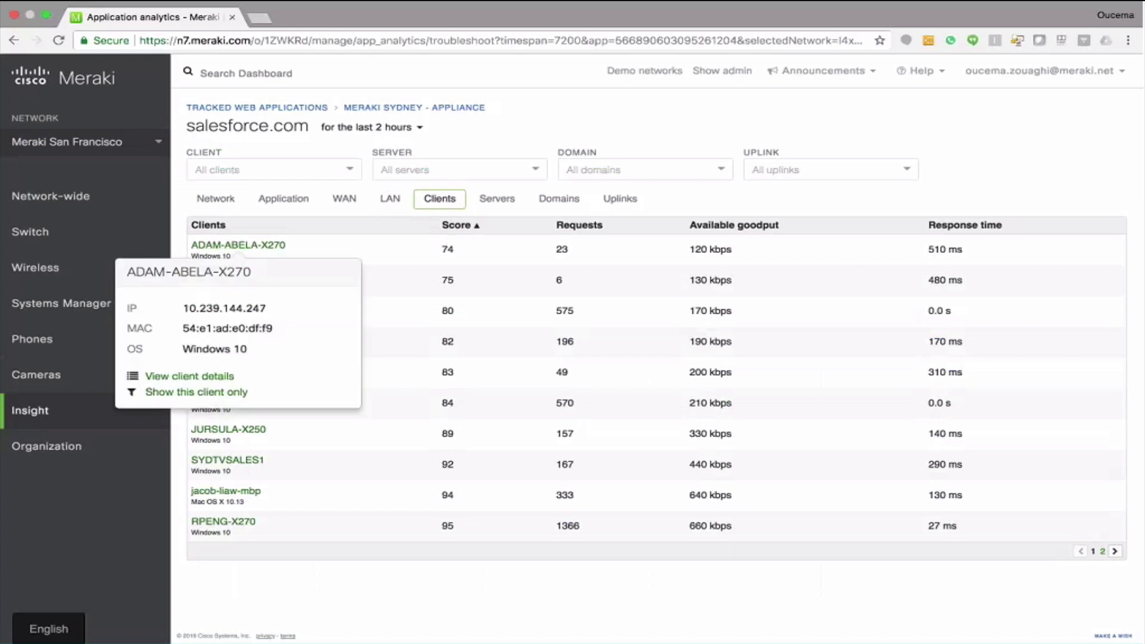
pyautogui.click(216, 392)
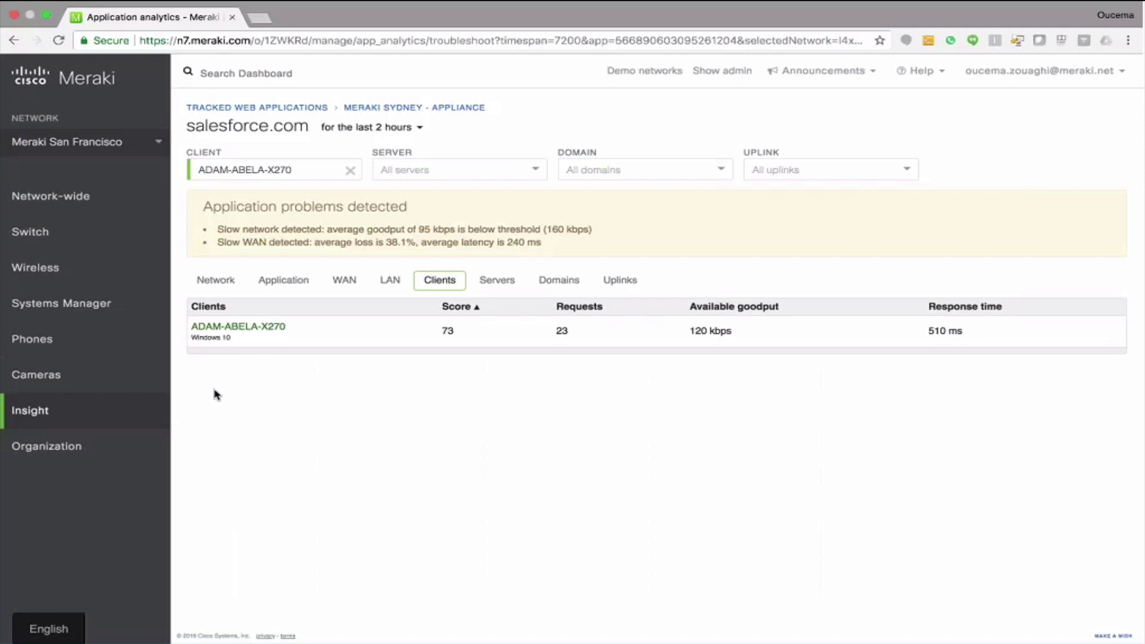
pyautogui.click(347, 281)
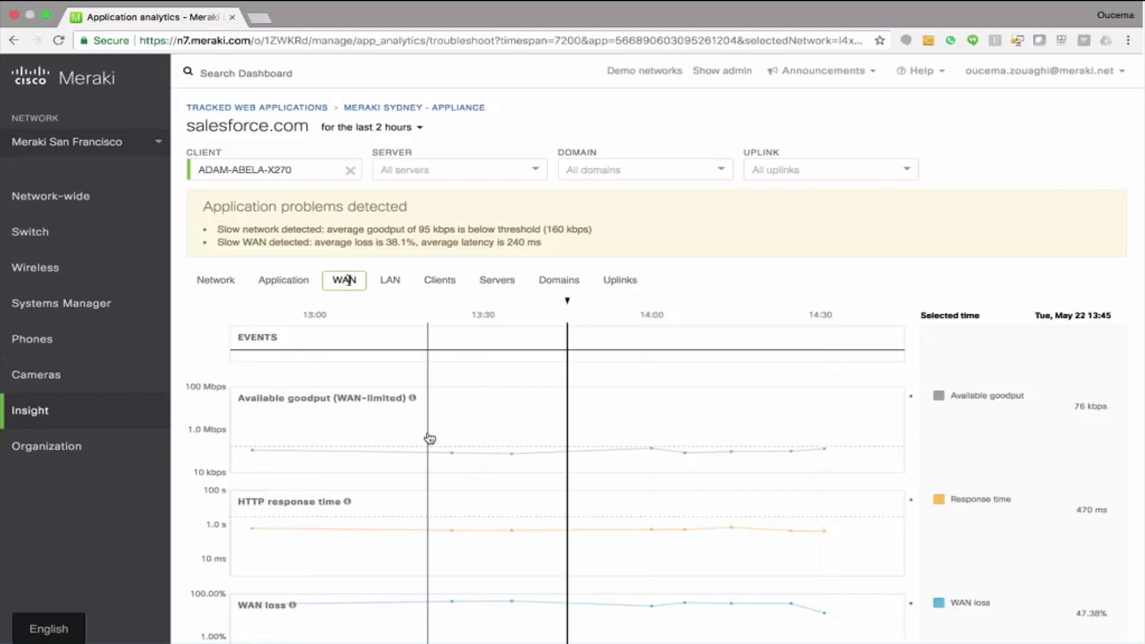
pyautogui.scroll(-3, 429, 439)
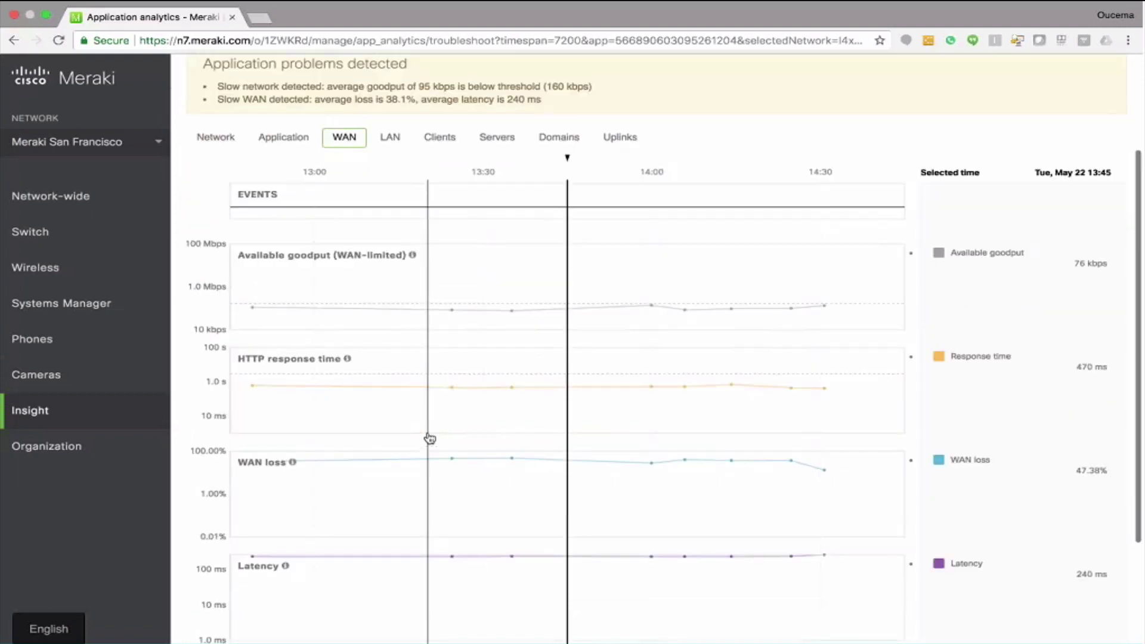
pyautogui.click(369, 450)
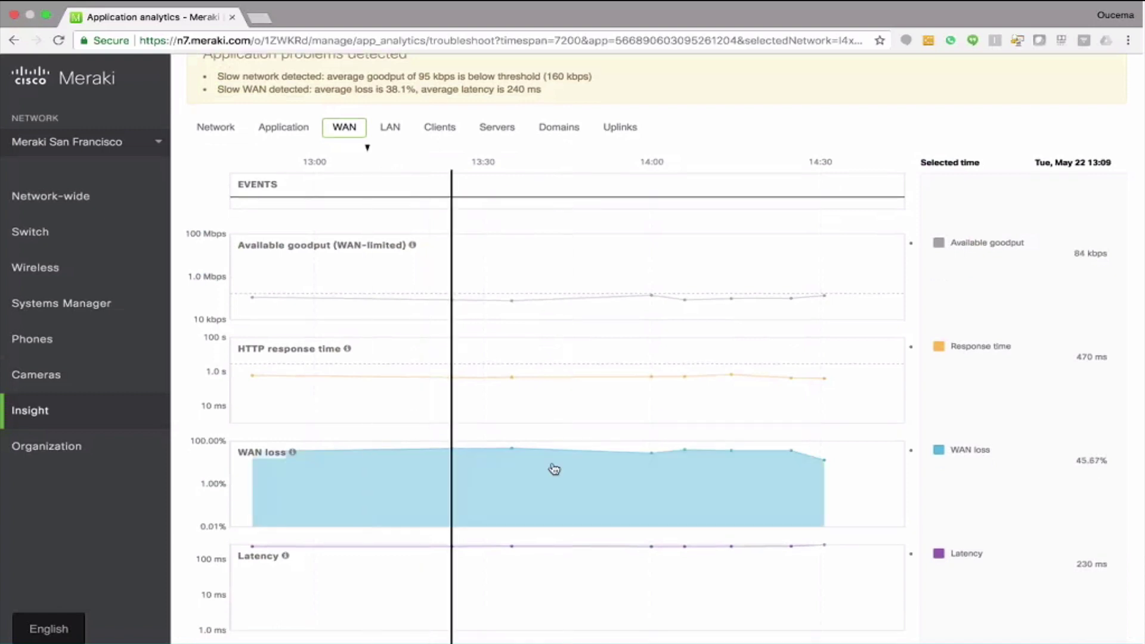
pyautogui.click(640, 474)
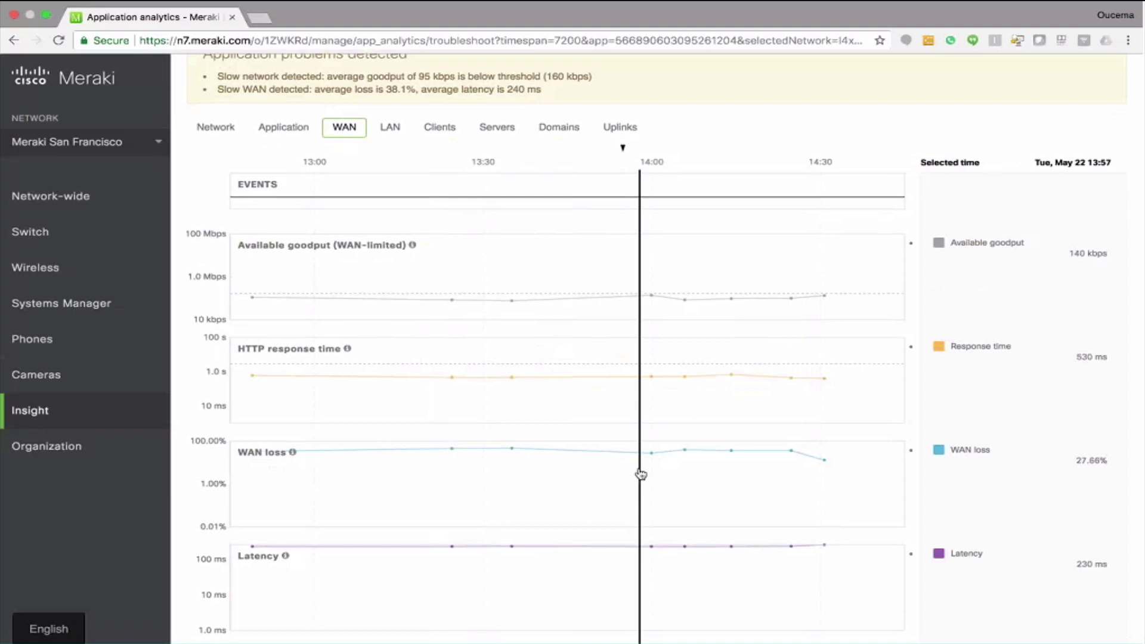
pyautogui.scroll(1, 640, 474)
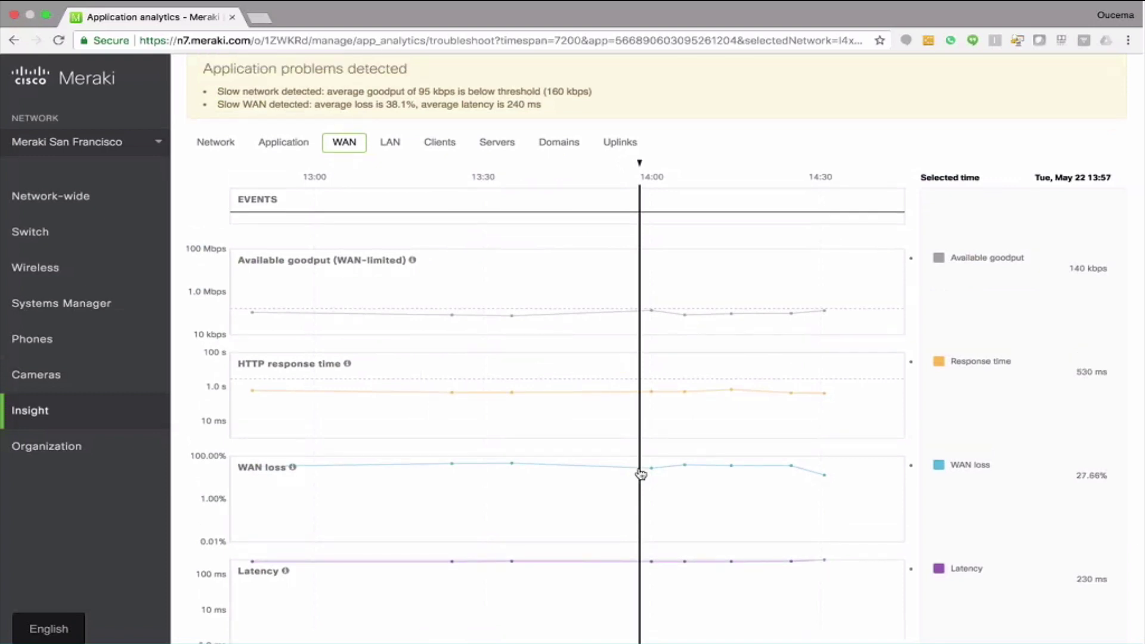
pyautogui.click(524, 567)
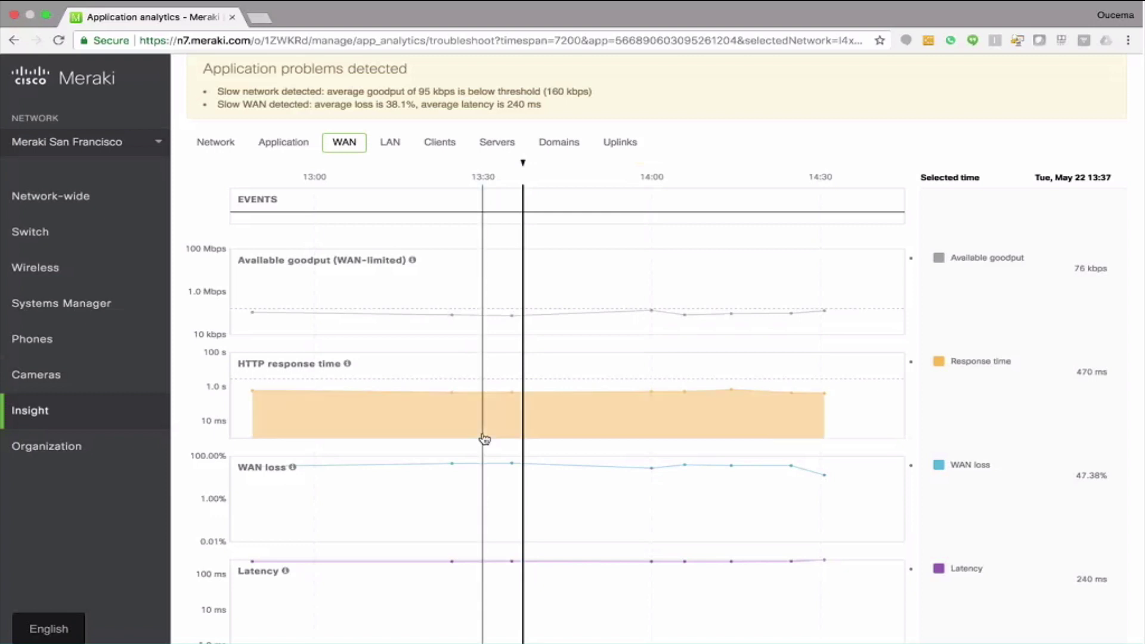
pyautogui.scroll(5, 484, 440)
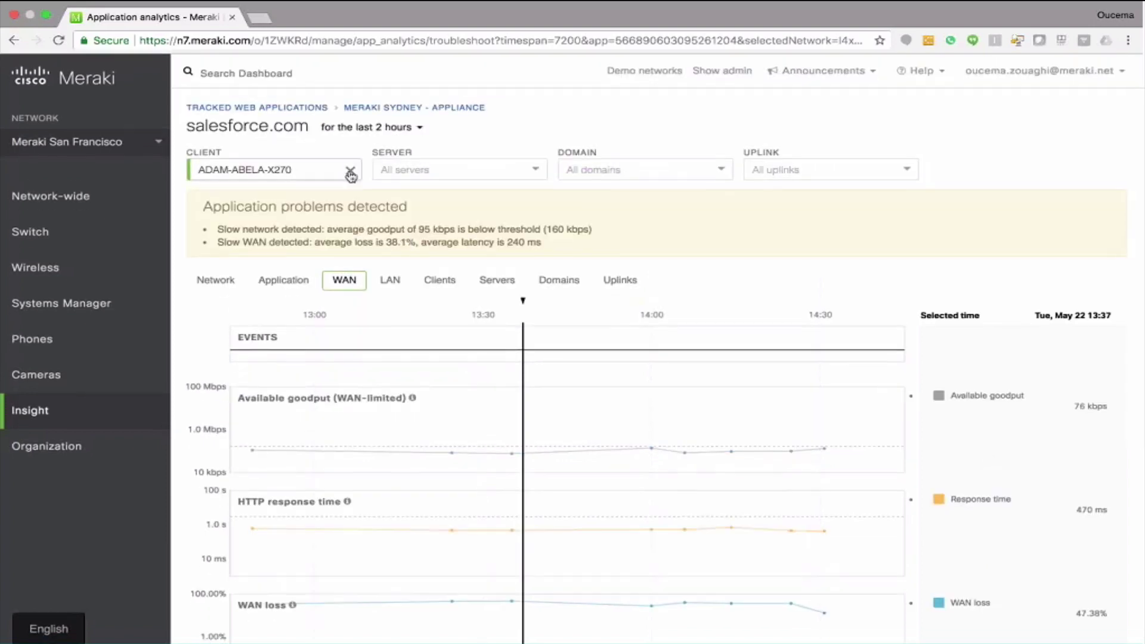
# View the filtered client's LAN goodput, loss and network usage charts.
pyautogui.click(397, 282)
pyautogui.click(397, 281)
pyautogui.scroll(-2, 376, 191)
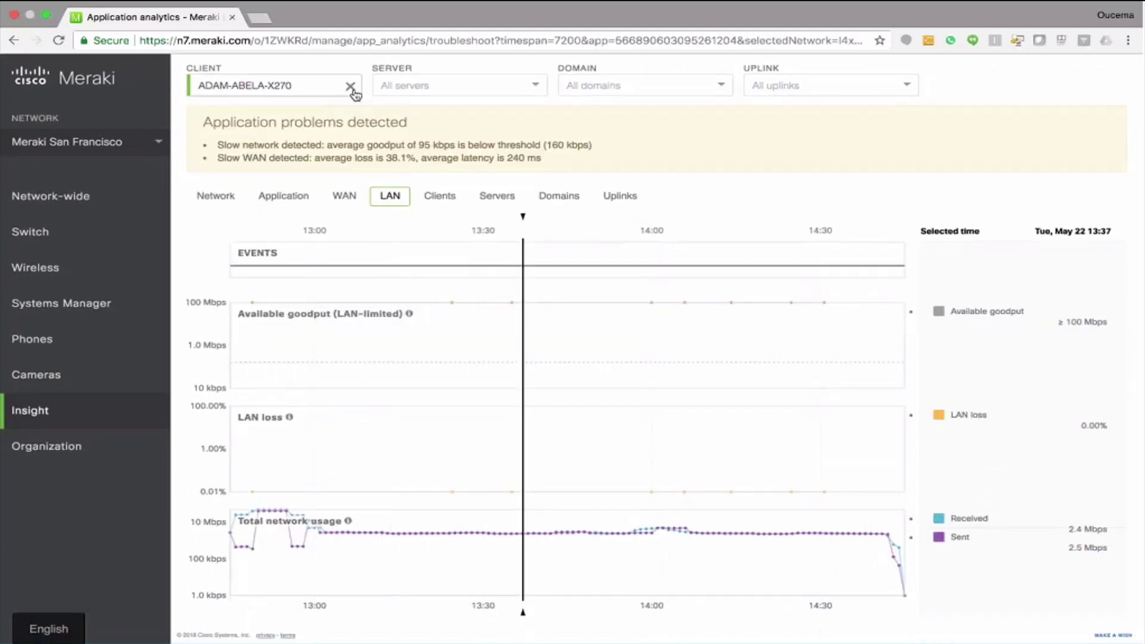
# Clear the client filter, sort the clients by descending score and show only the highest-scoring one.
pyautogui.click(351, 88)
pyautogui.click(448, 199)
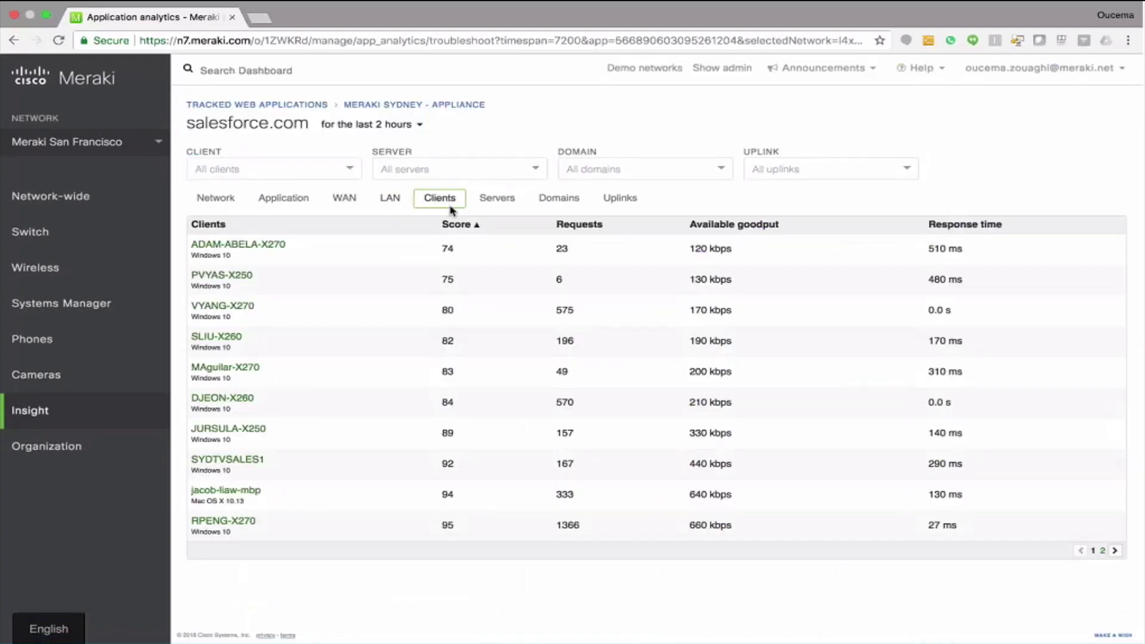
pyautogui.click(457, 225)
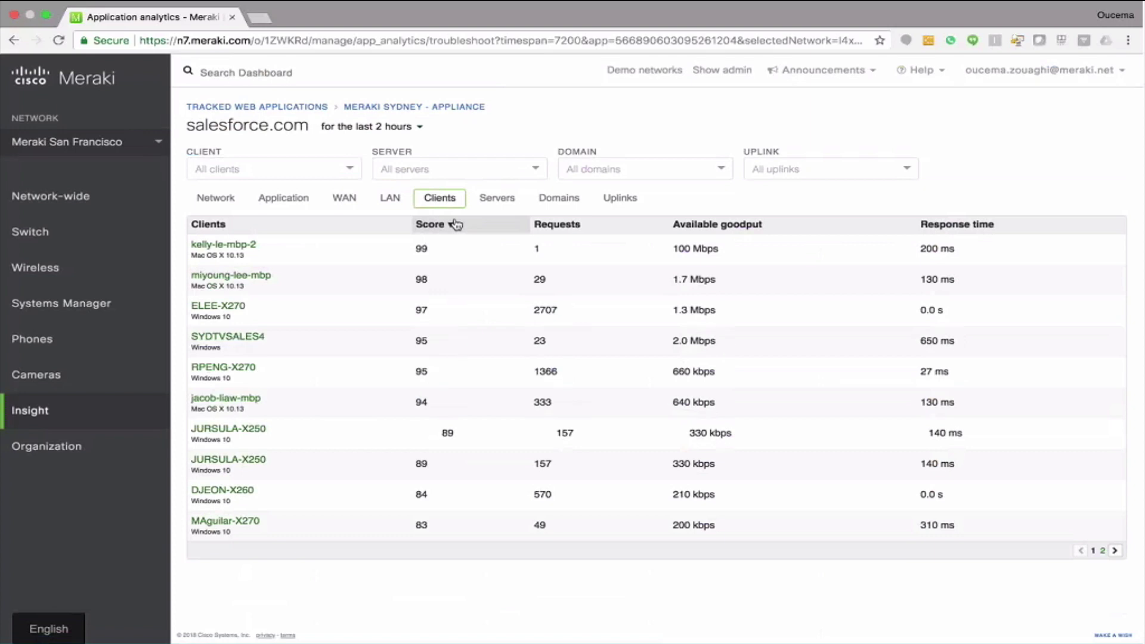
pyautogui.click(216, 247)
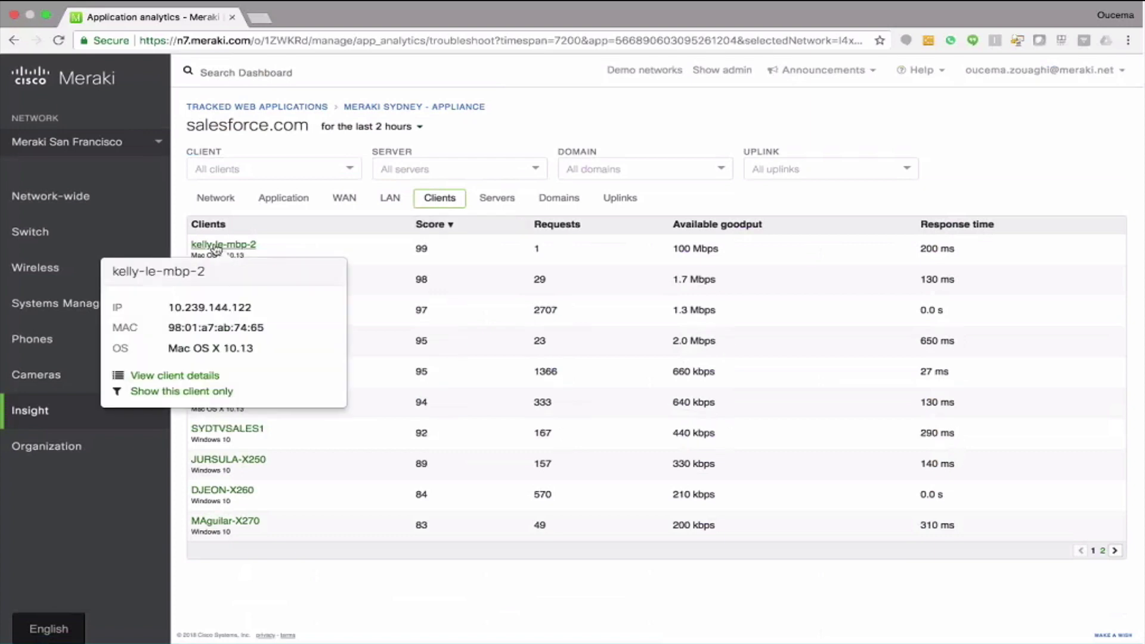
pyautogui.click(203, 392)
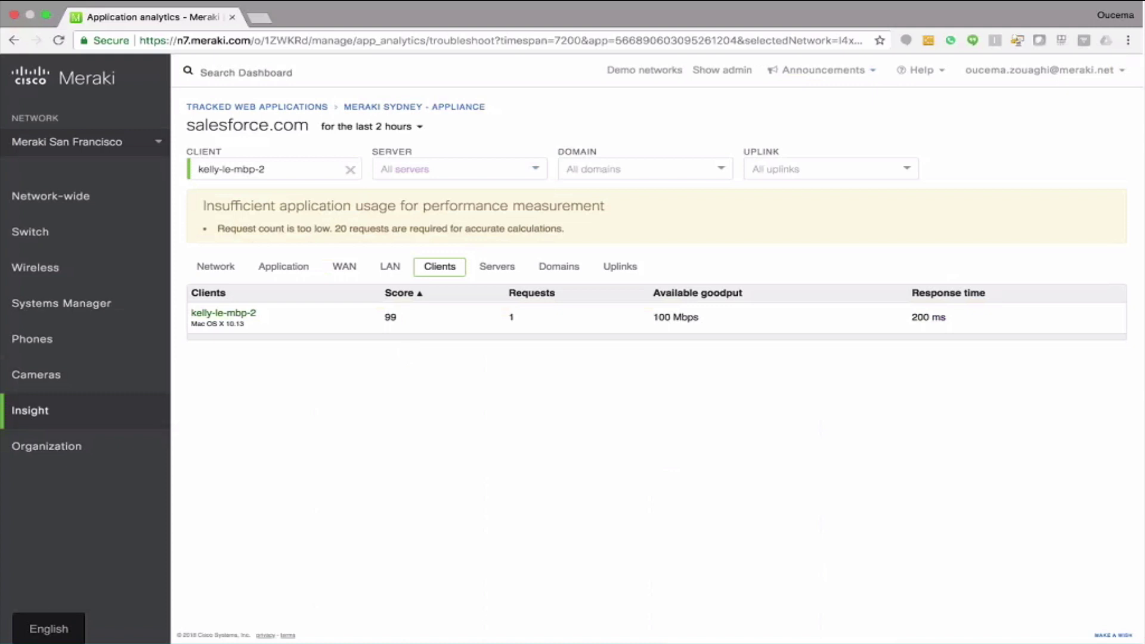
# Reset the filter to all clients and view the Servers, Domains and Uplinks scores.
pyautogui.click(350, 170)
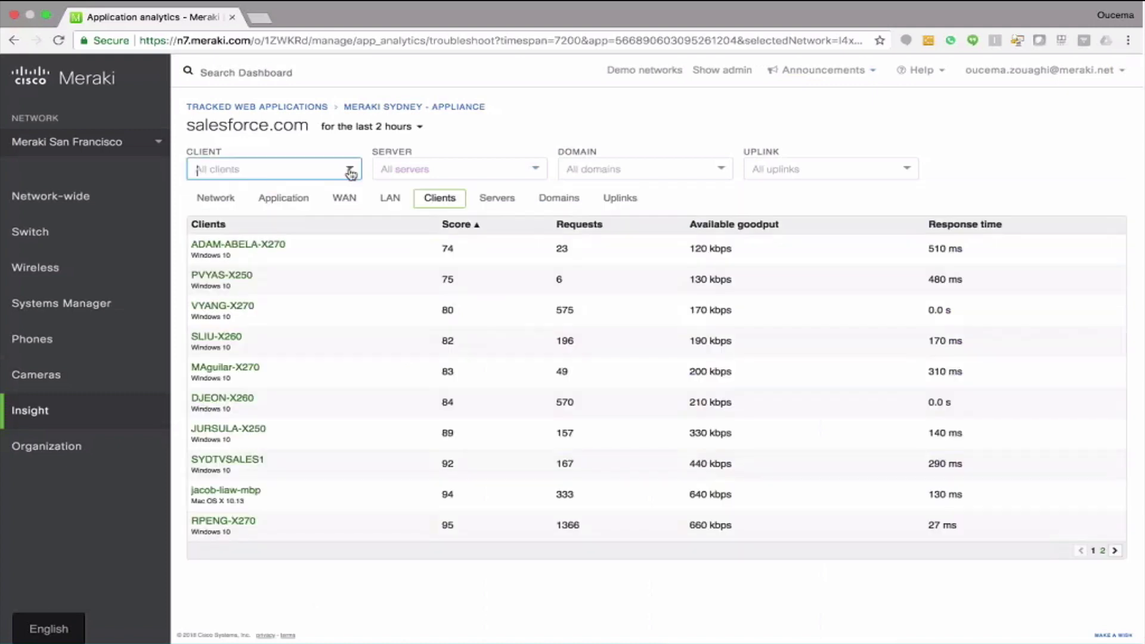
pyautogui.click(503, 200)
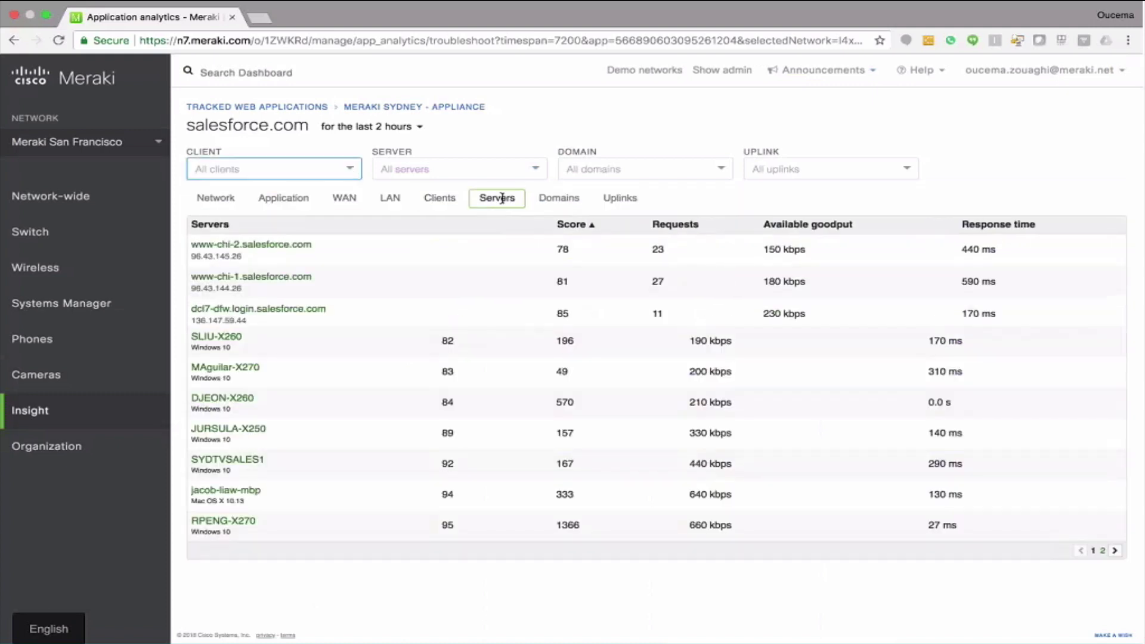
pyautogui.click(549, 197)
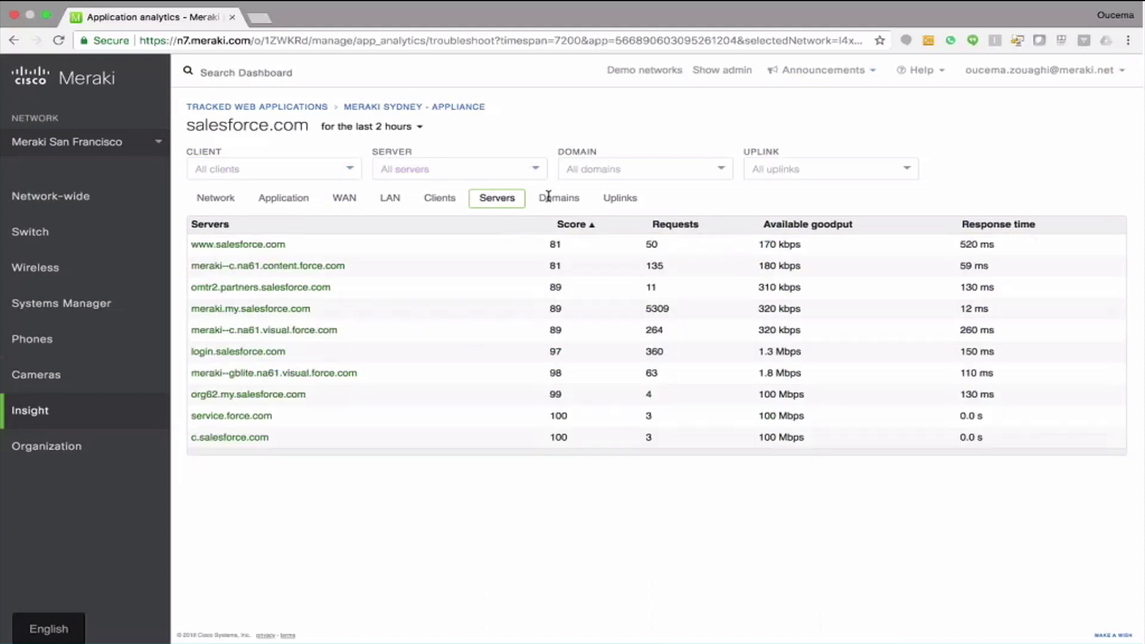
pyautogui.click(621, 200)
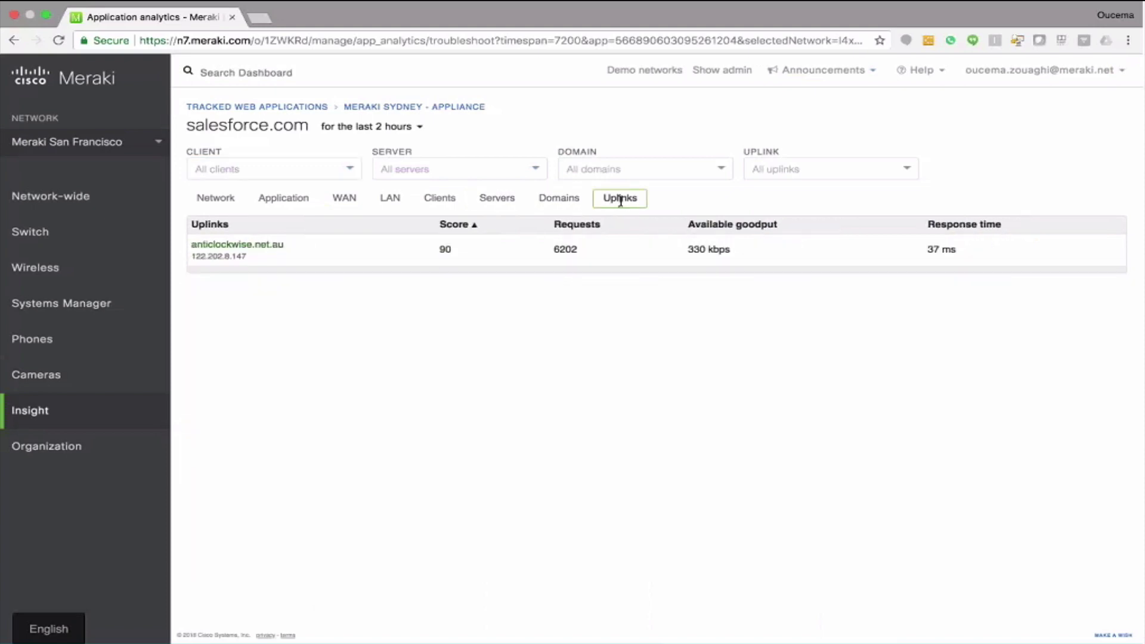
# Examine WAN loss and latency for all Meraki Sydney clients, selecting 13:25 and 13:56 on the WAN charts.
pyautogui.click(356, 202)
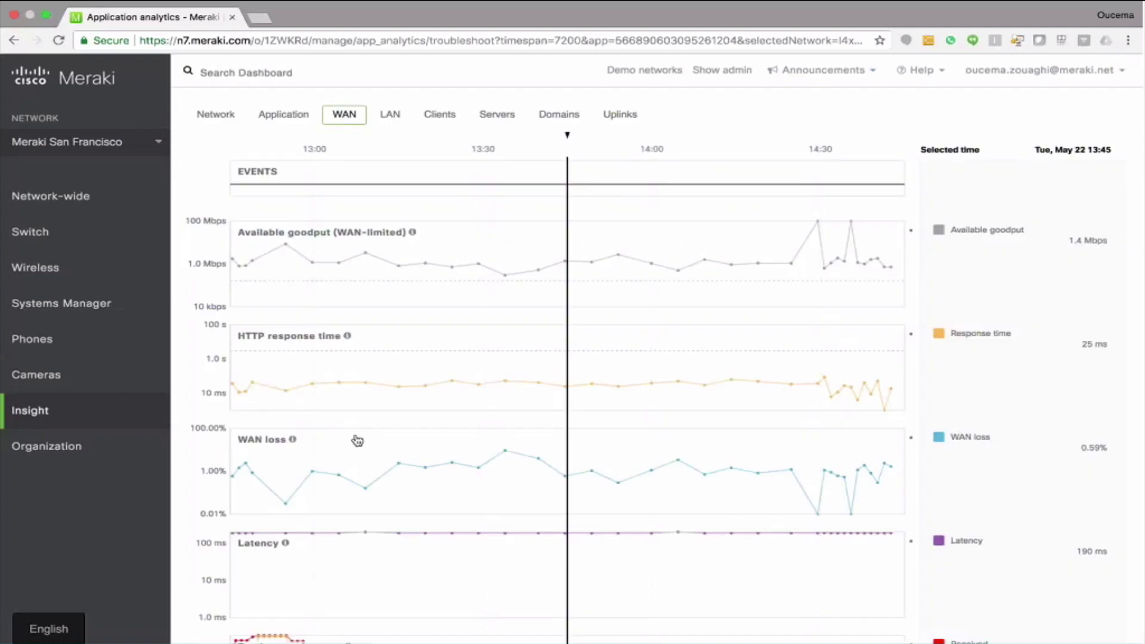
pyautogui.scroll(-2, 357, 441)
pyautogui.click(414, 439)
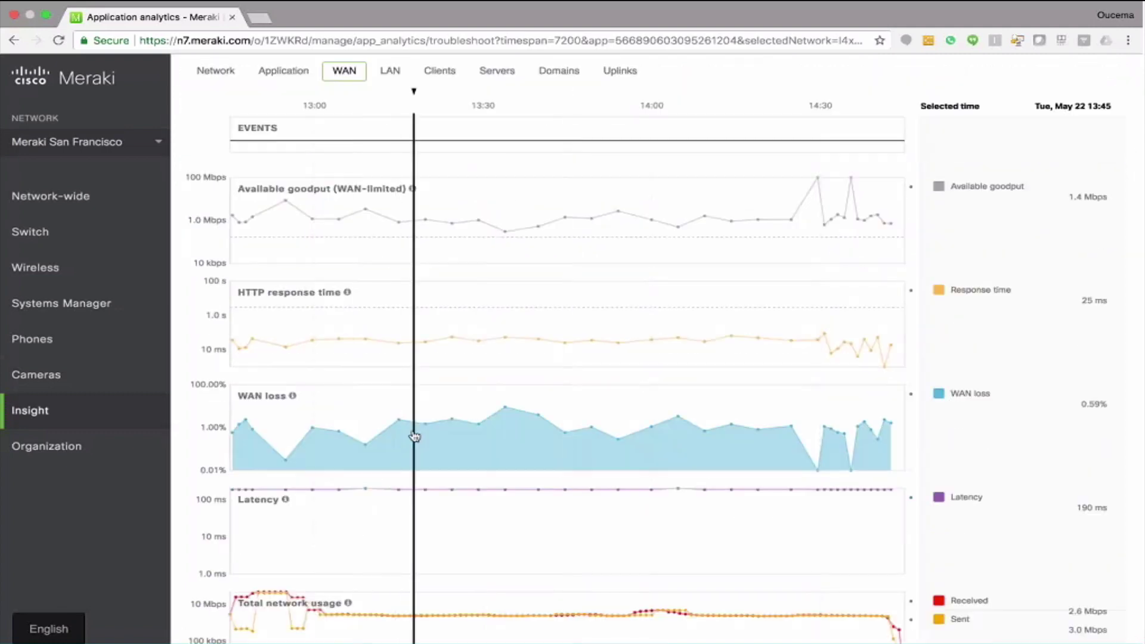
pyautogui.click(461, 439)
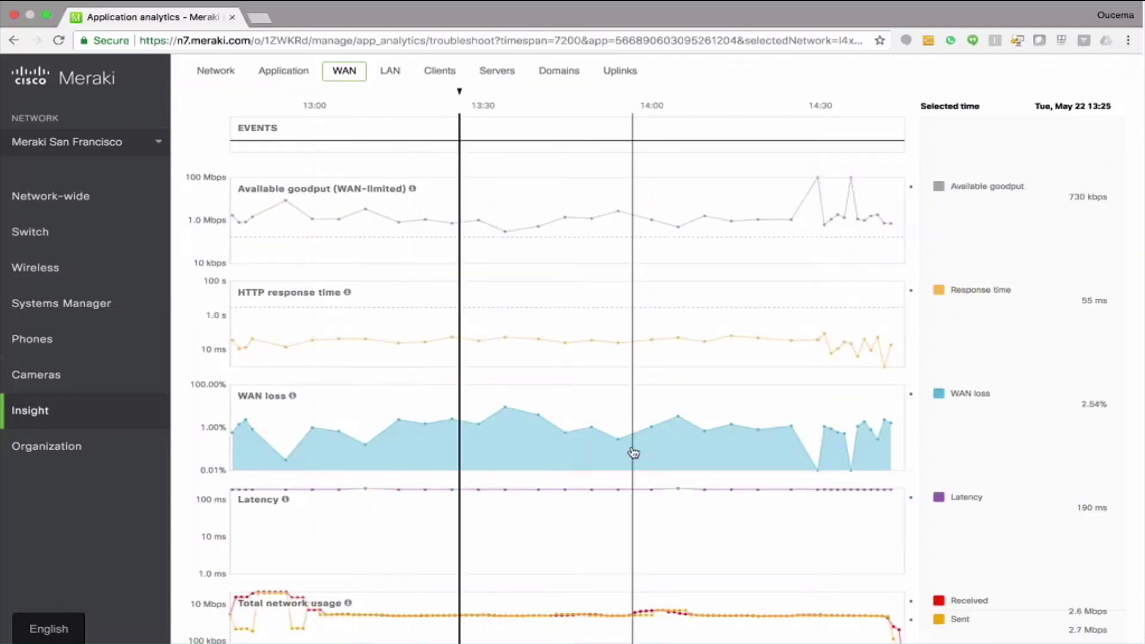
pyautogui.click(632, 454)
pyautogui.scroll(-1, 633, 453)
pyautogui.scroll(-1, 624, 455)
pyautogui.click(614, 457)
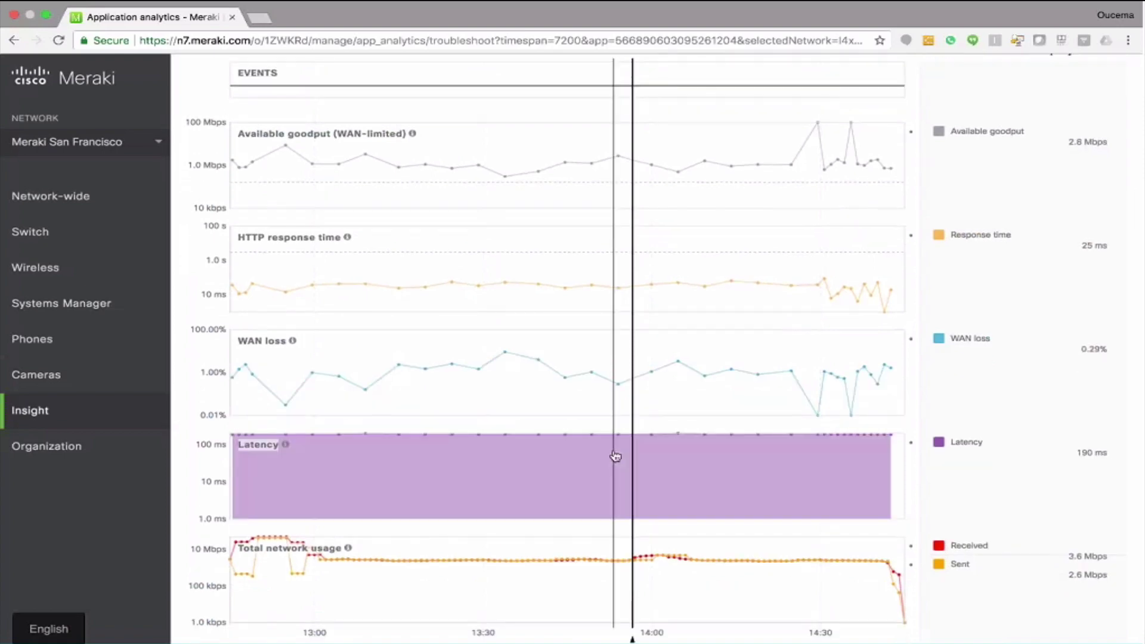
pyautogui.scroll(-1, 615, 457)
pyautogui.scroll(3, 614, 456)
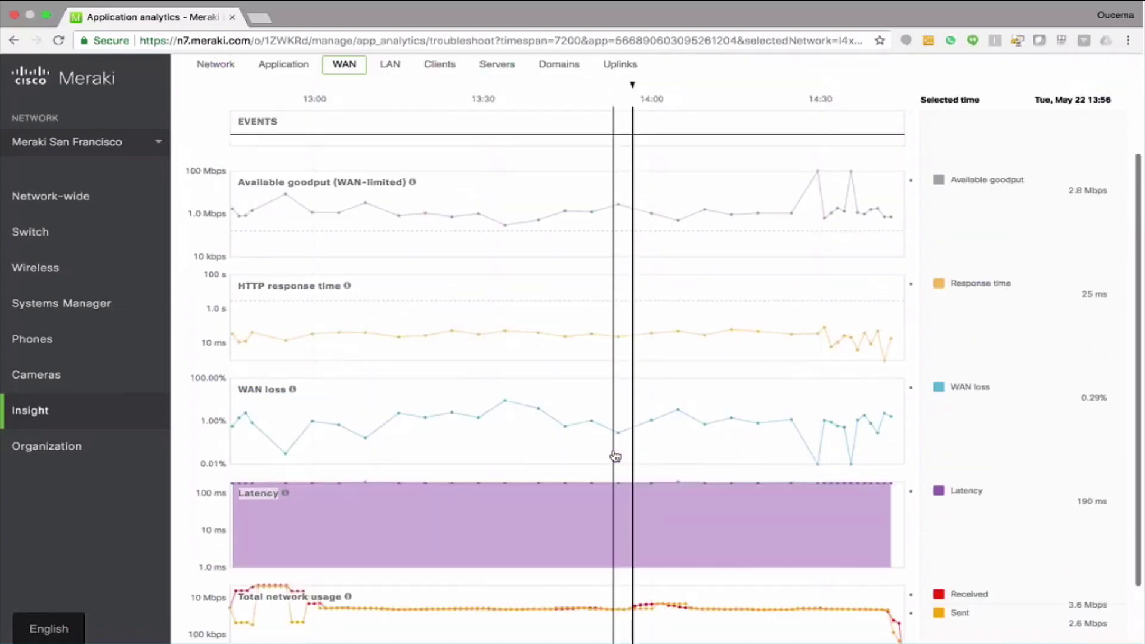
# Read the explanations of HTTP response time and Available goodput (WAN-limited), selecting 13:00 and 13:23 on the charts.
pyautogui.click(318, 387)
pyautogui.moveTo(348, 325)
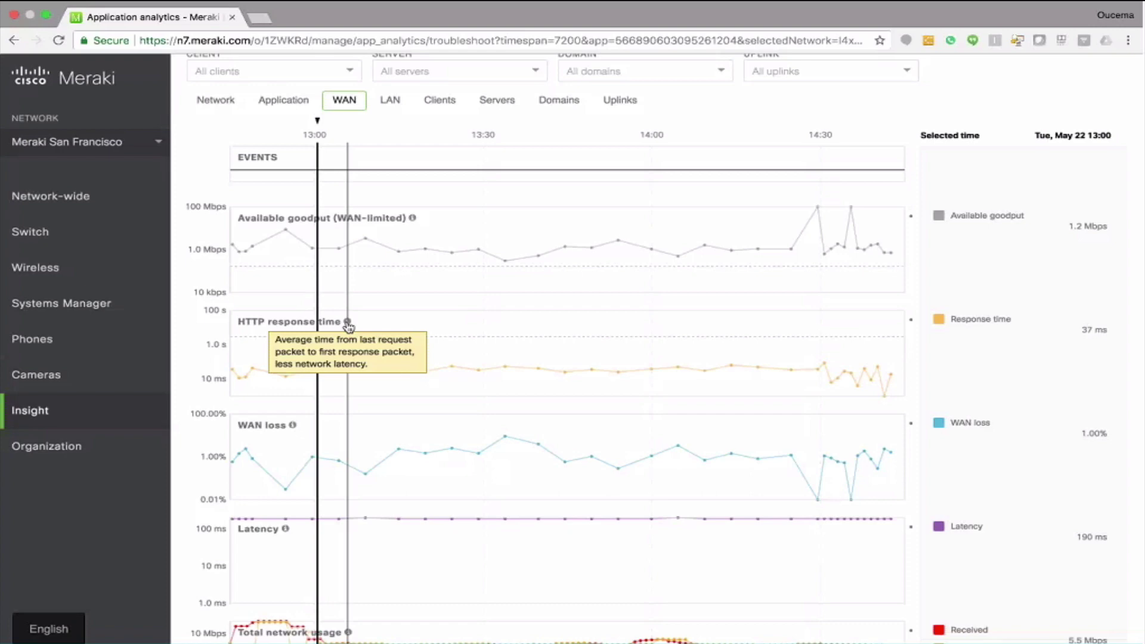
pyautogui.click(446, 282)
pyautogui.moveTo(413, 220)
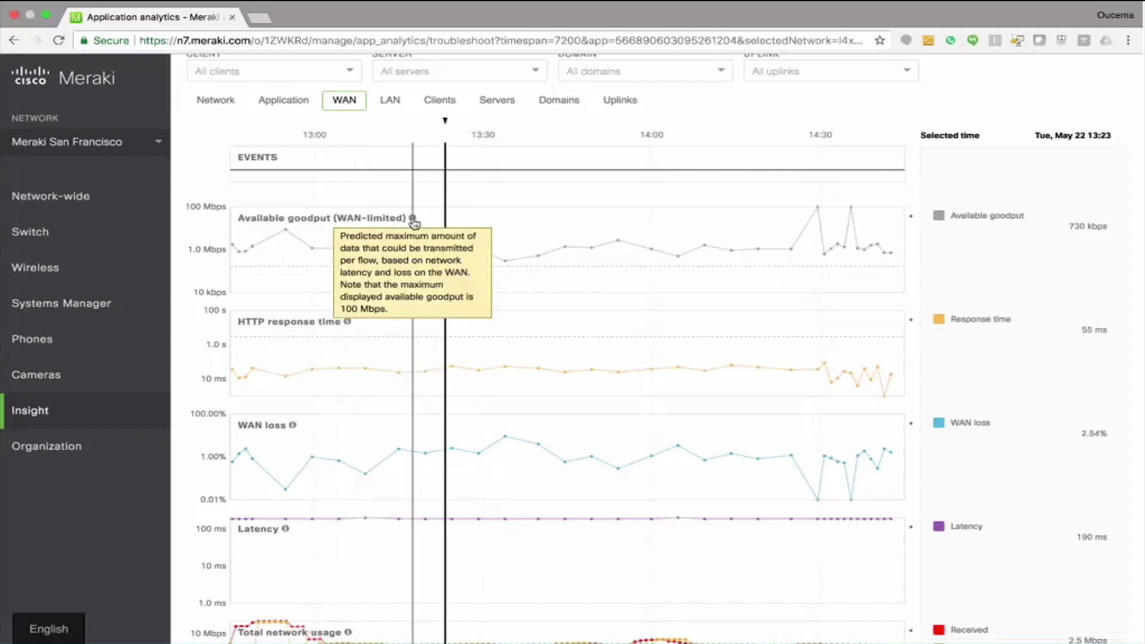
# Compare the LAN charts with the WAN charts for all clients and return to the server list.
pyautogui.click(391, 105)
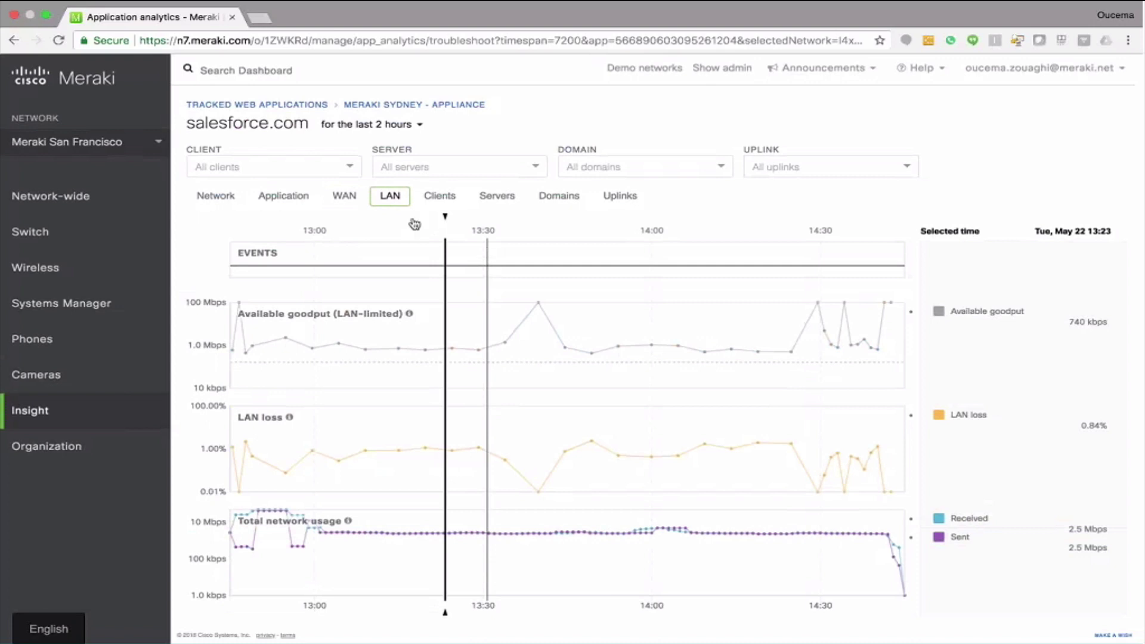
pyautogui.click(337, 199)
pyautogui.scroll(-3, 412, 394)
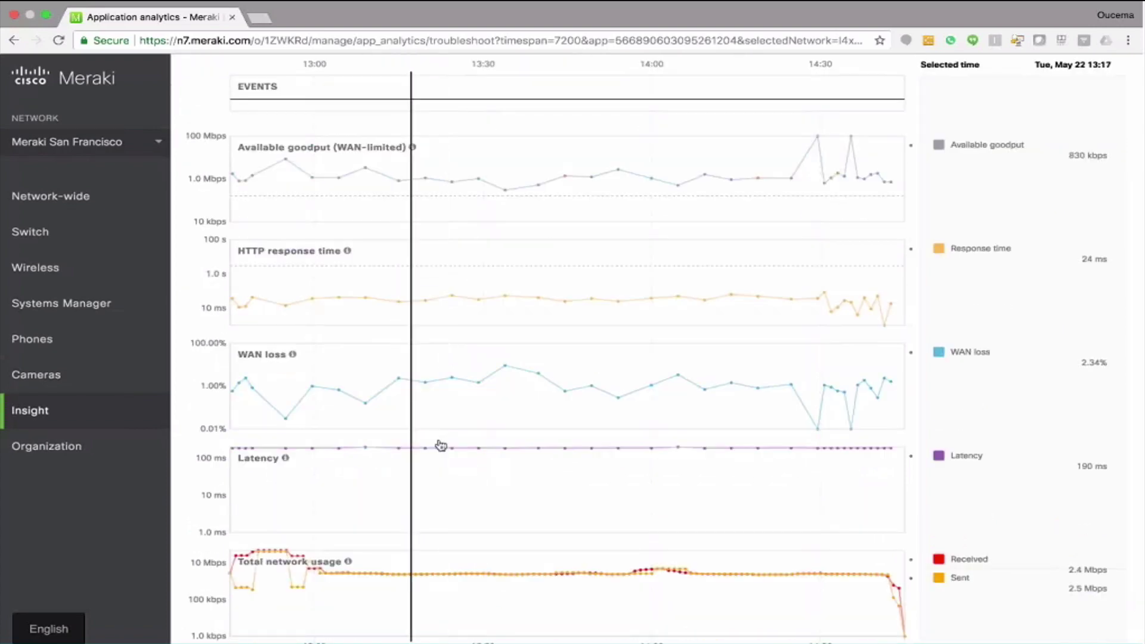
pyautogui.scroll(3, 508, 200)
pyautogui.click(506, 199)
pyautogui.doubleClick(963, 225)
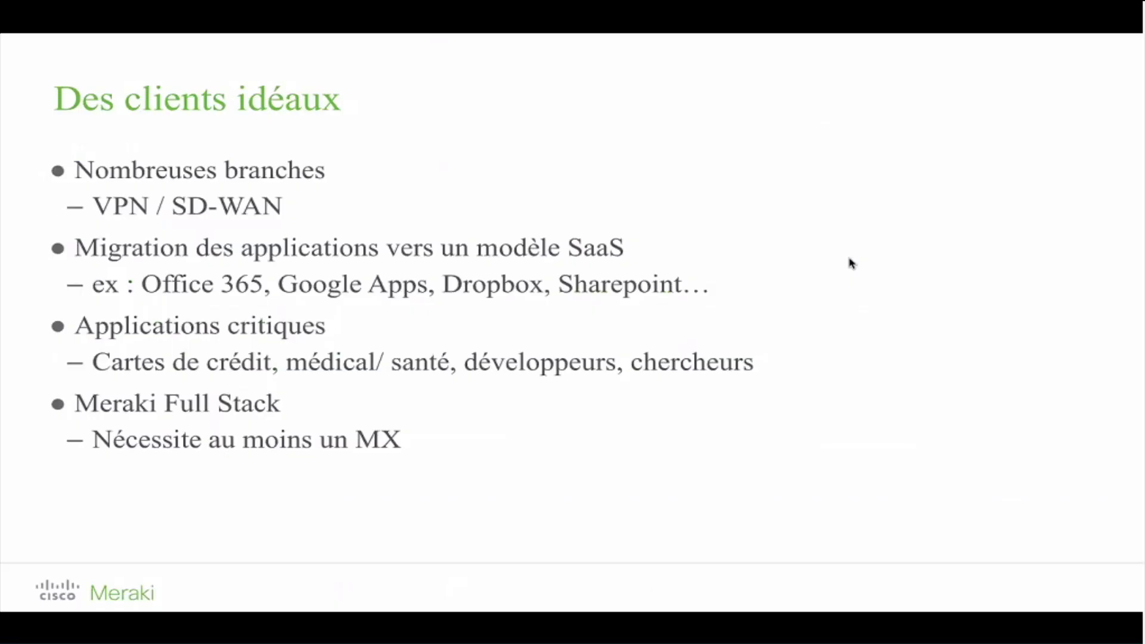
# Advance the slide show from the Des clients idéaux slide past the Meraki MX slide to Options de licences.
pyautogui.press('Right')
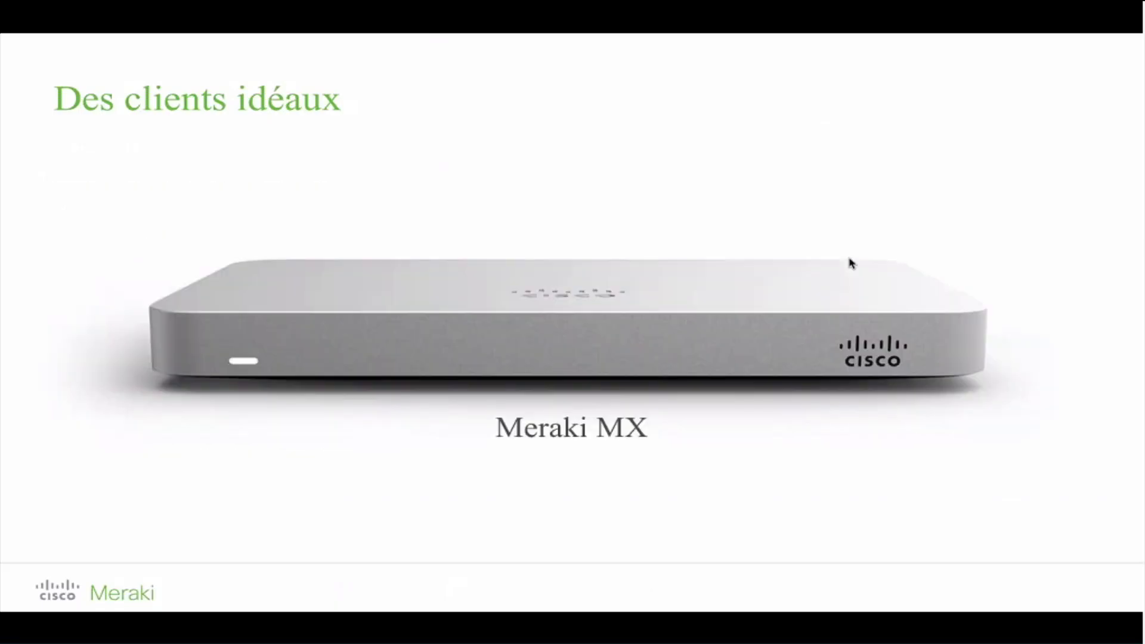
pyautogui.press('Left')
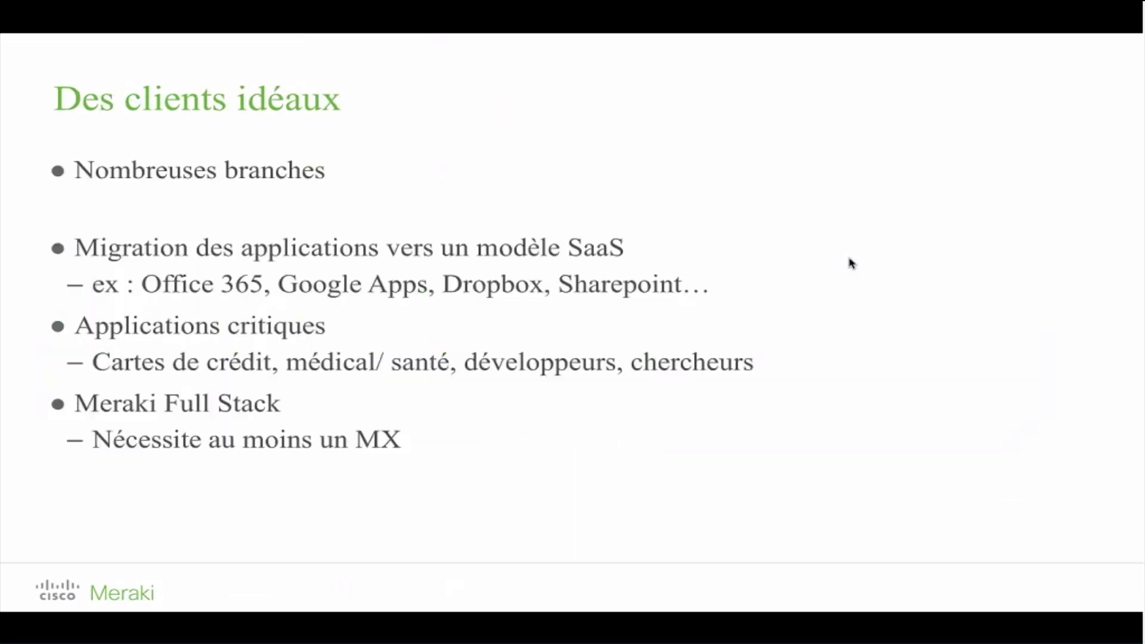
pyautogui.press('Right')
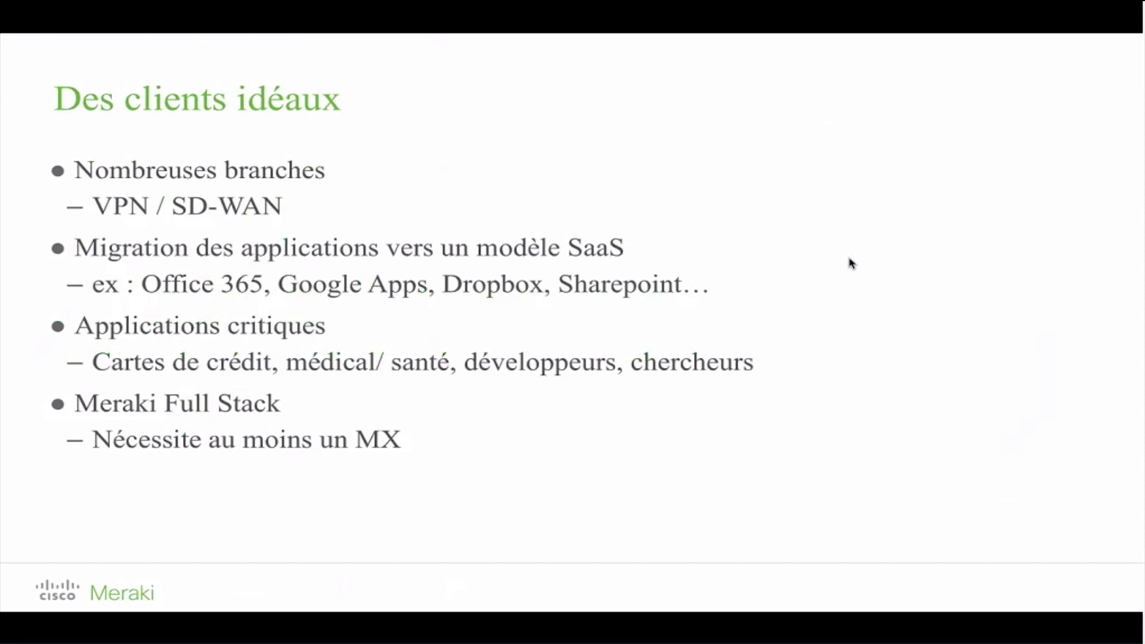
pyautogui.press('Right')
pyautogui.press('Right')
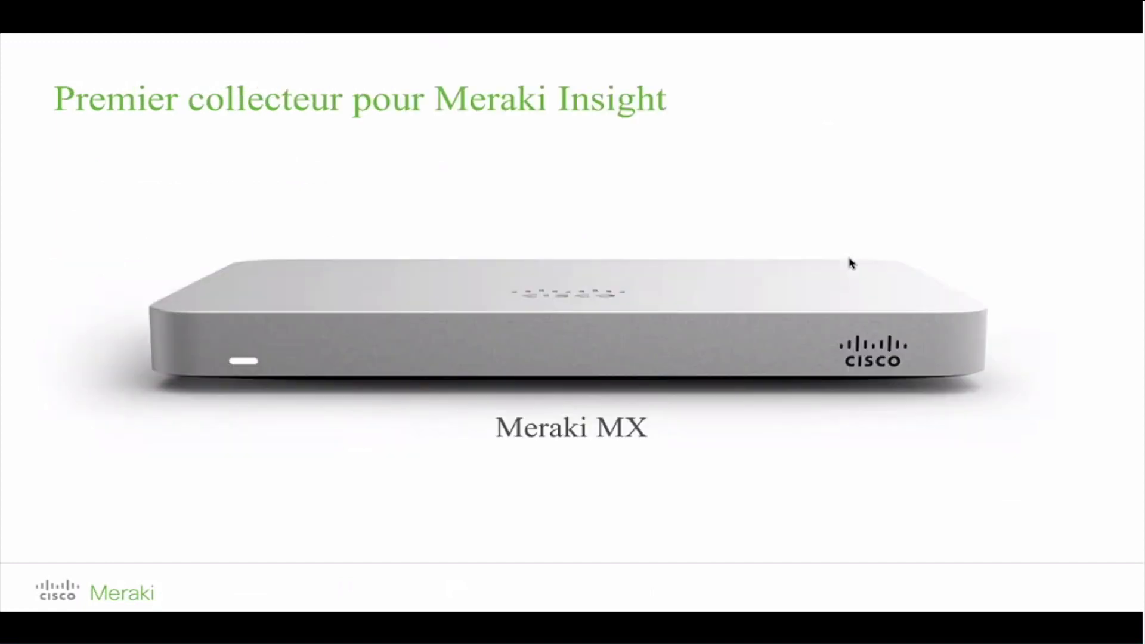
pyautogui.press('Right')
pyautogui.press('Right')
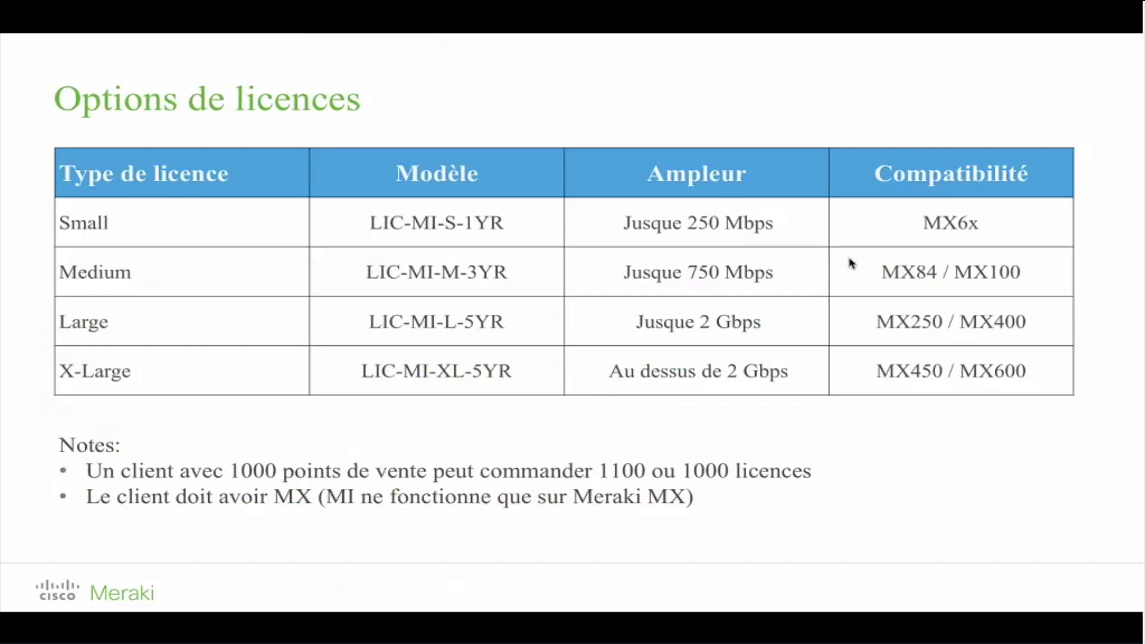